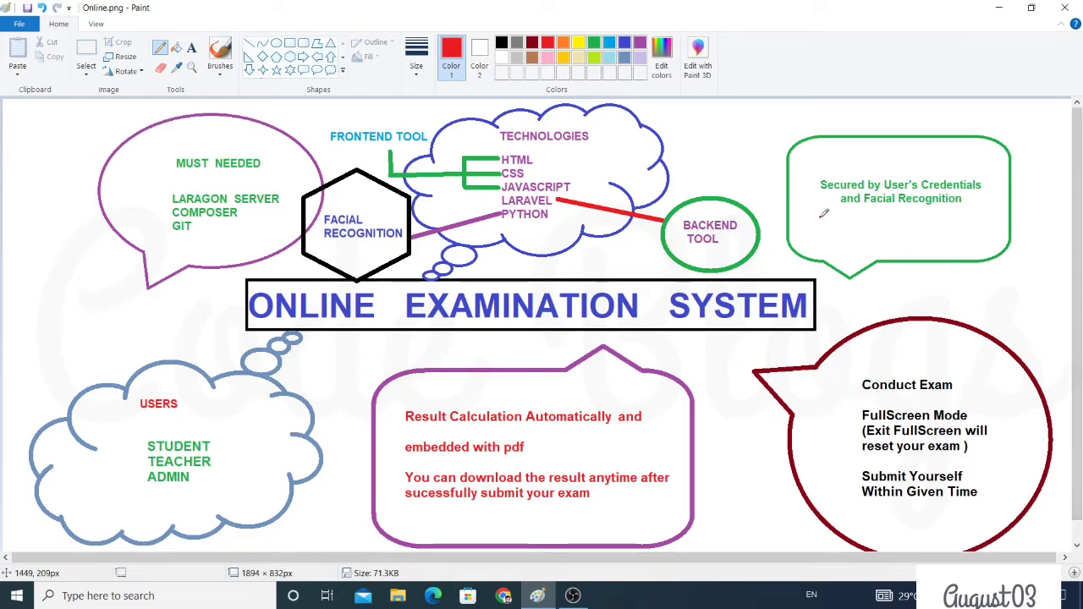
Underline in red the credentials note, TECHNOLOGIES, FRONTEND TOOL, BACKEND TOOL, FACIAL RECOGNITION and Conduct Exam, and tick HTML/CSS
left_click_drag(820, 218, 941, 195)
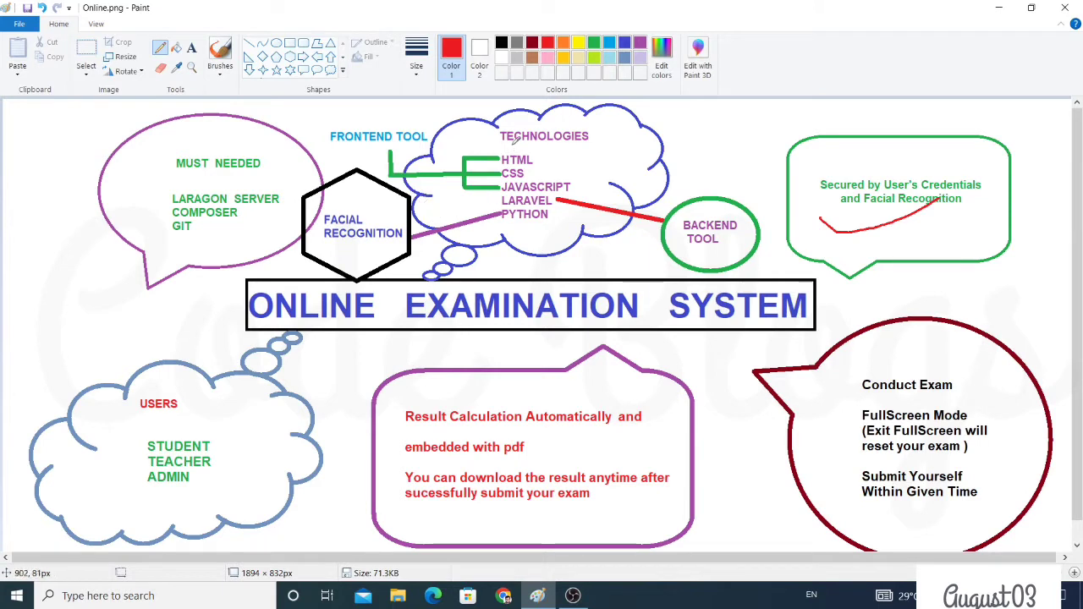
left_click_drag(501, 145, 607, 146)
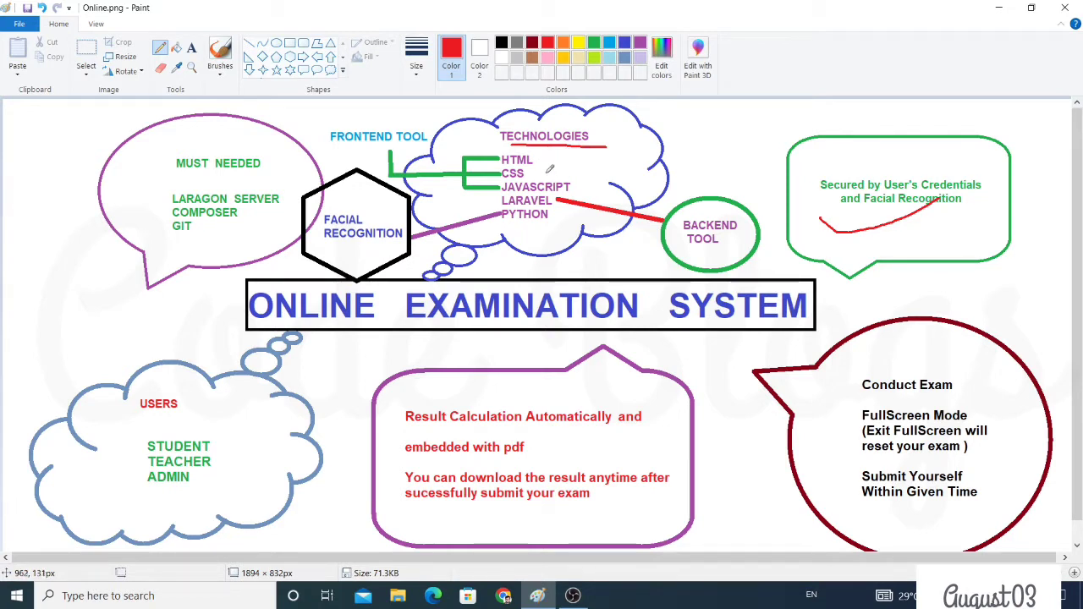
mouse_move(548, 166)
left_mouse_down()
mouse_move(560, 180)
mouse_move(584, 161)
left_mouse_up()
left_click_drag(370, 153, 451, 143)
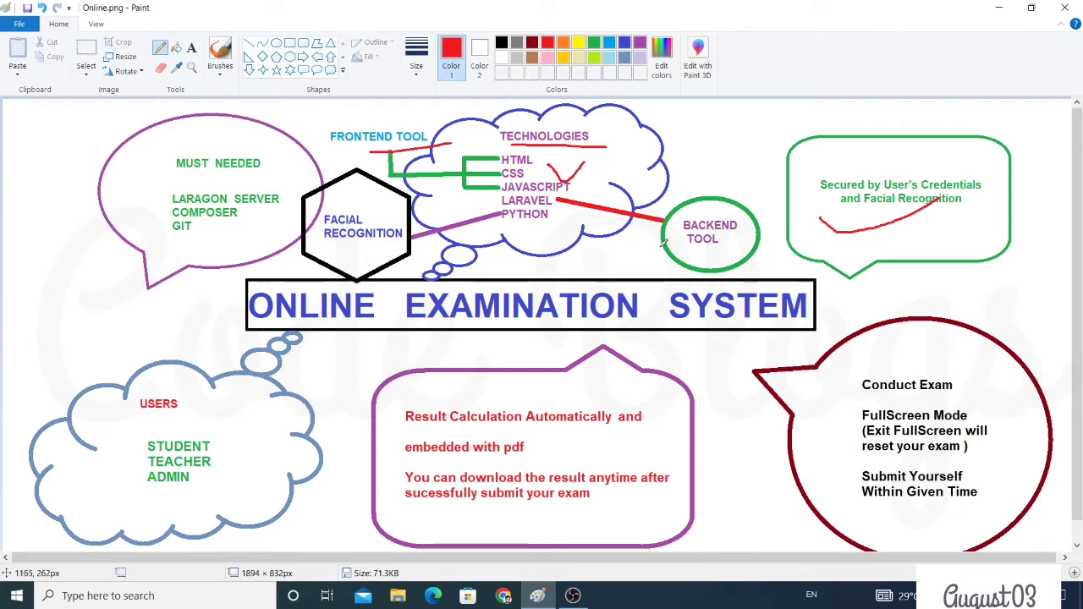
left_click_drag(662, 243, 692, 251)
left_click_drag(314, 245, 382, 251)
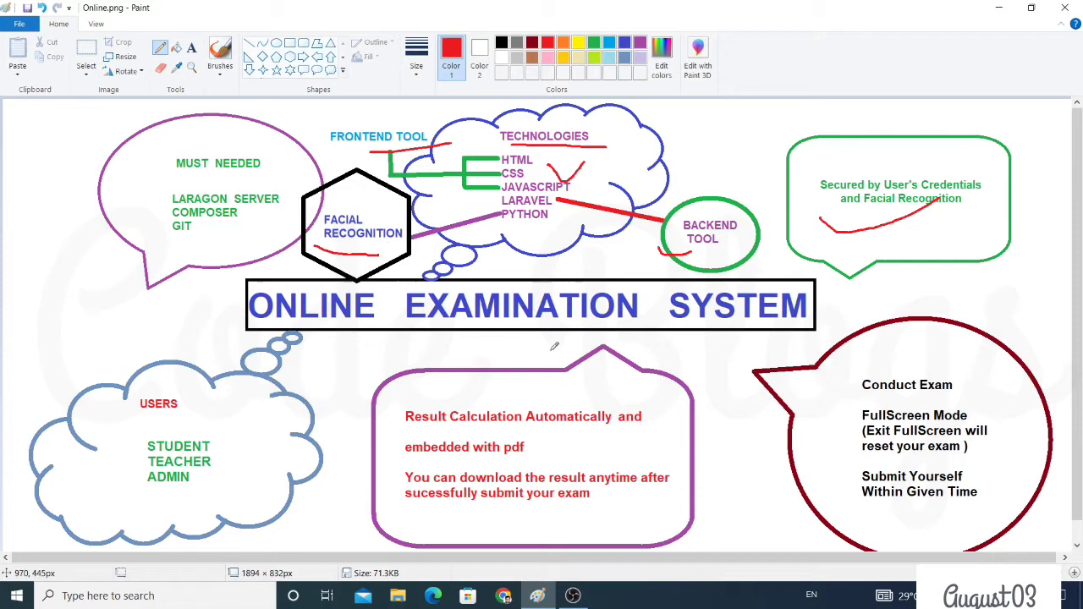
left_click_drag(849, 401, 981, 394)
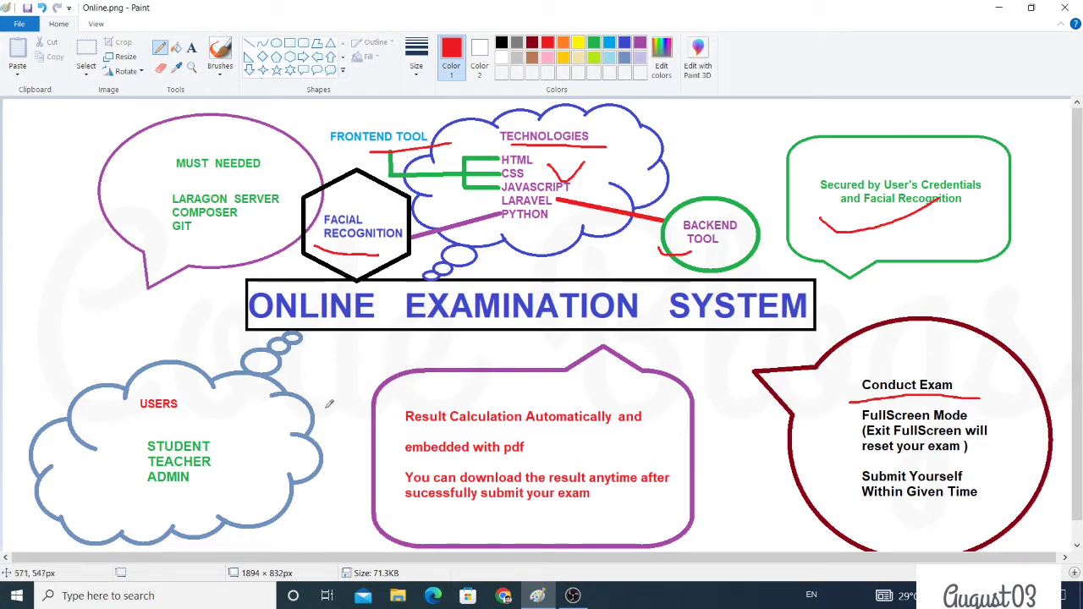
Draw red pencil lines under the USERS heading and ADMIN in the cloud
left_click_drag(138, 421, 189, 427)
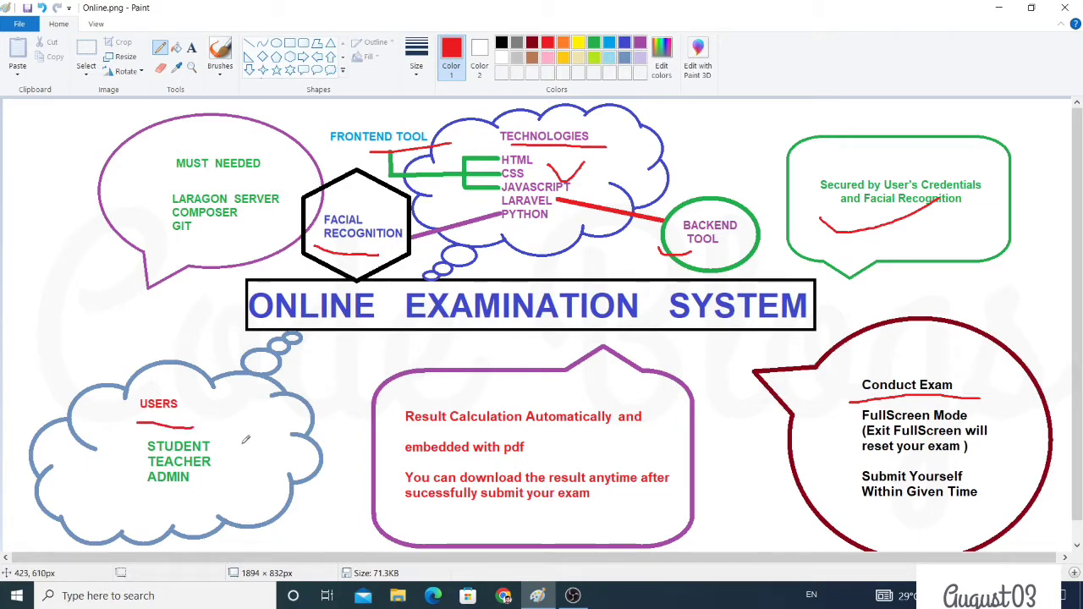
left_click_drag(155, 496, 242, 497)
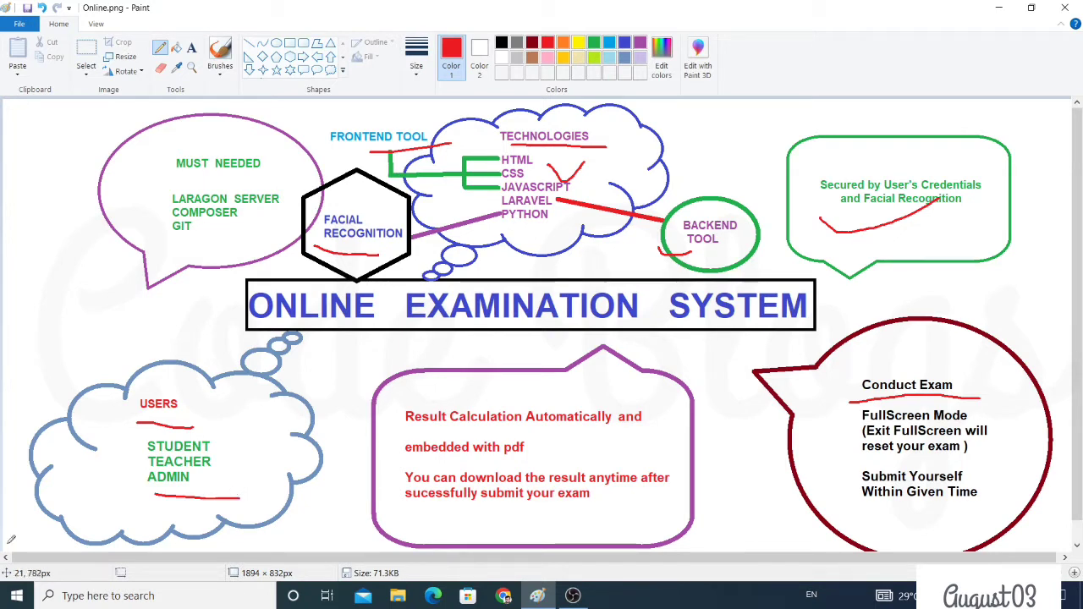
Launch Laragon via the 'lara' search, then underline LARAGON SERVER and GIT in red
left_click(149, 595)
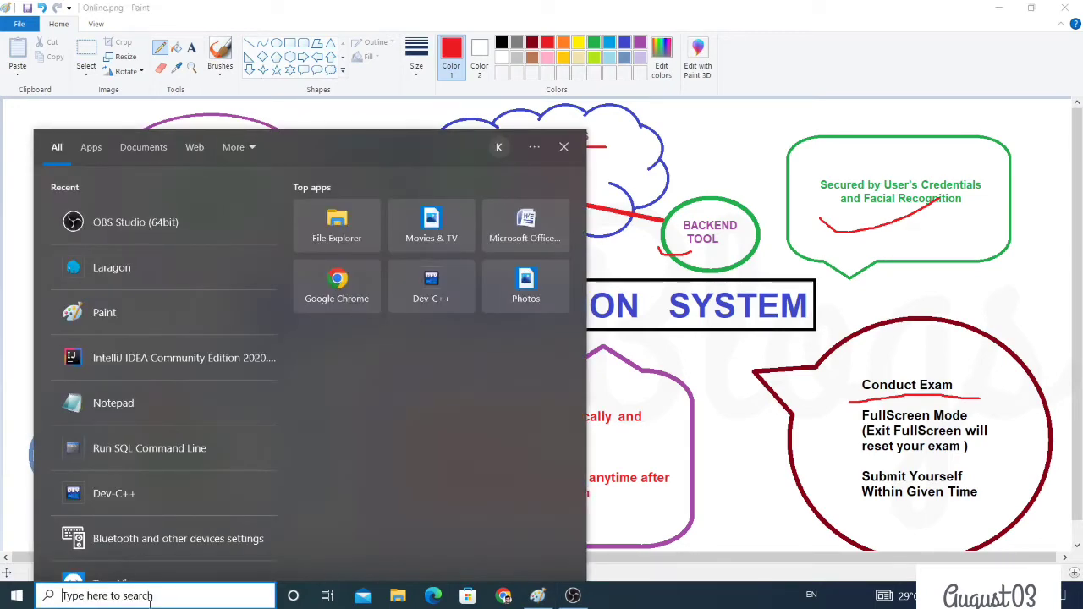
type("lara")
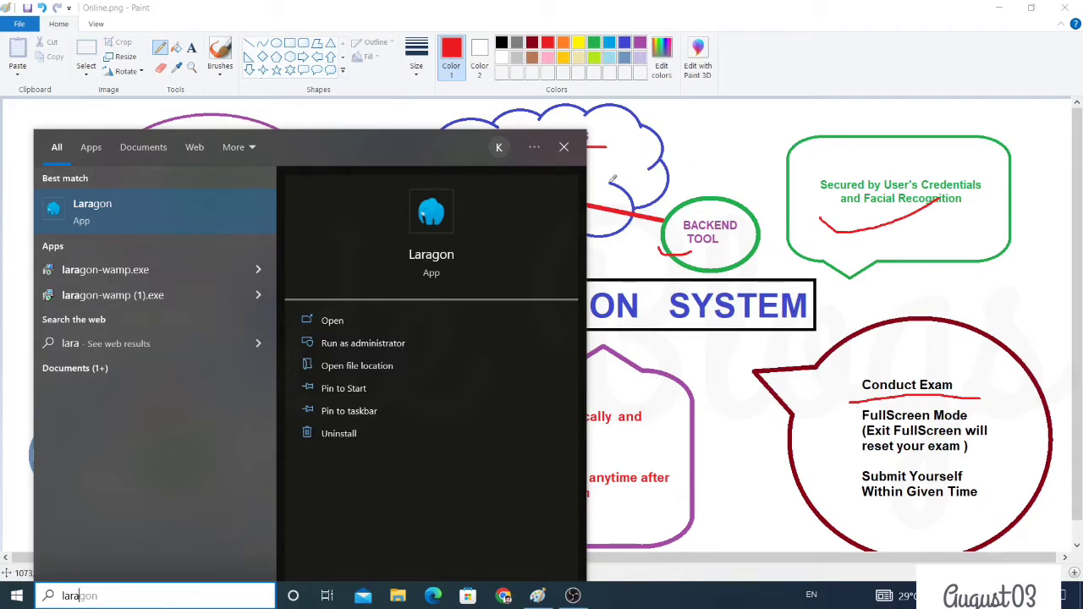
left_click(207, 213)
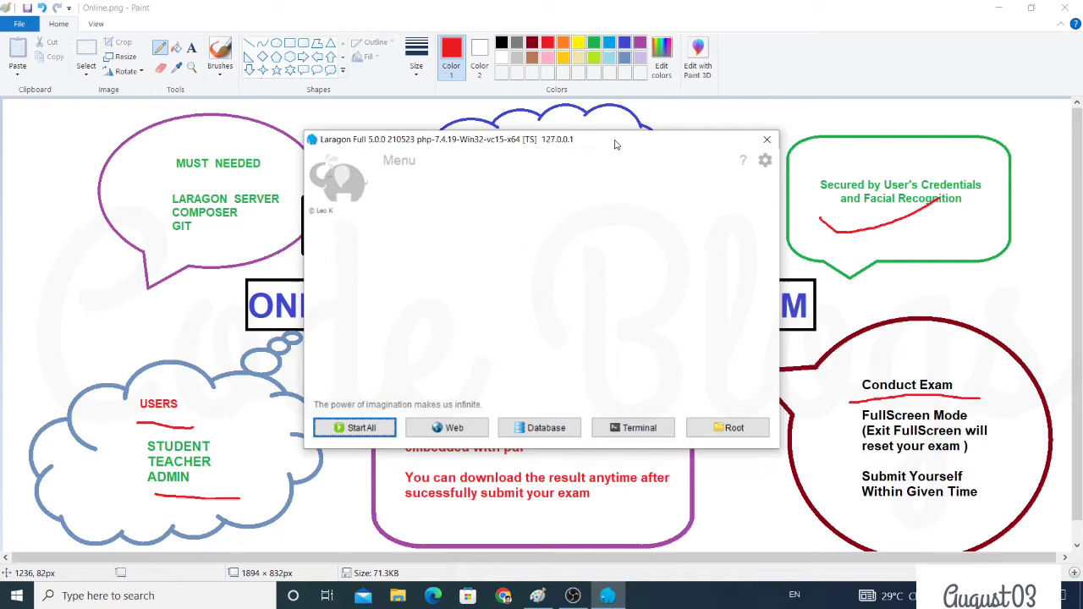
left_click_drag(634, 180, 705, 204)
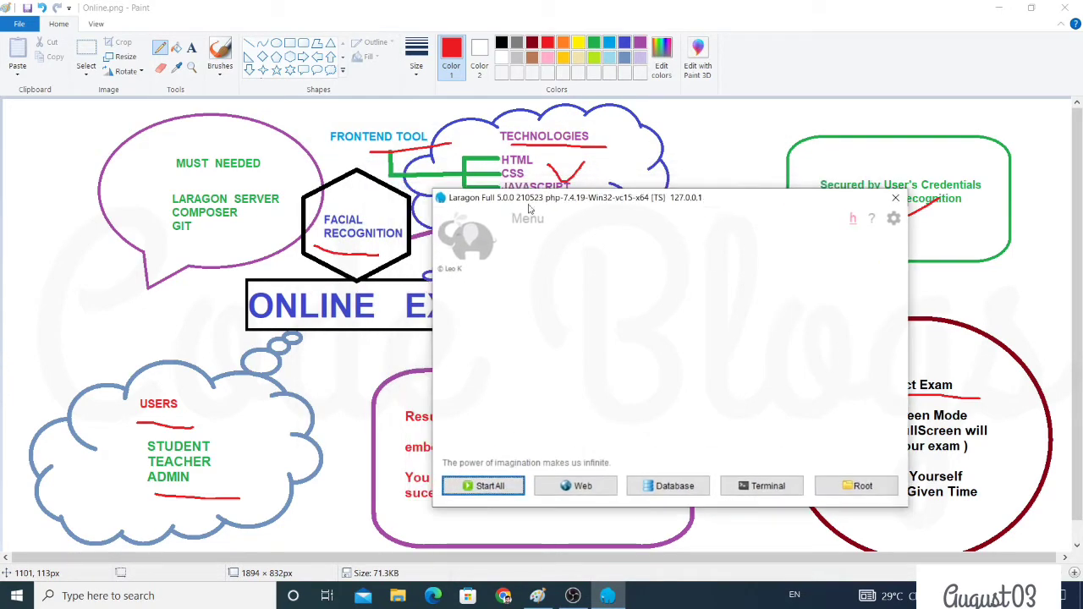
left_click_drag(156, 200, 198, 193)
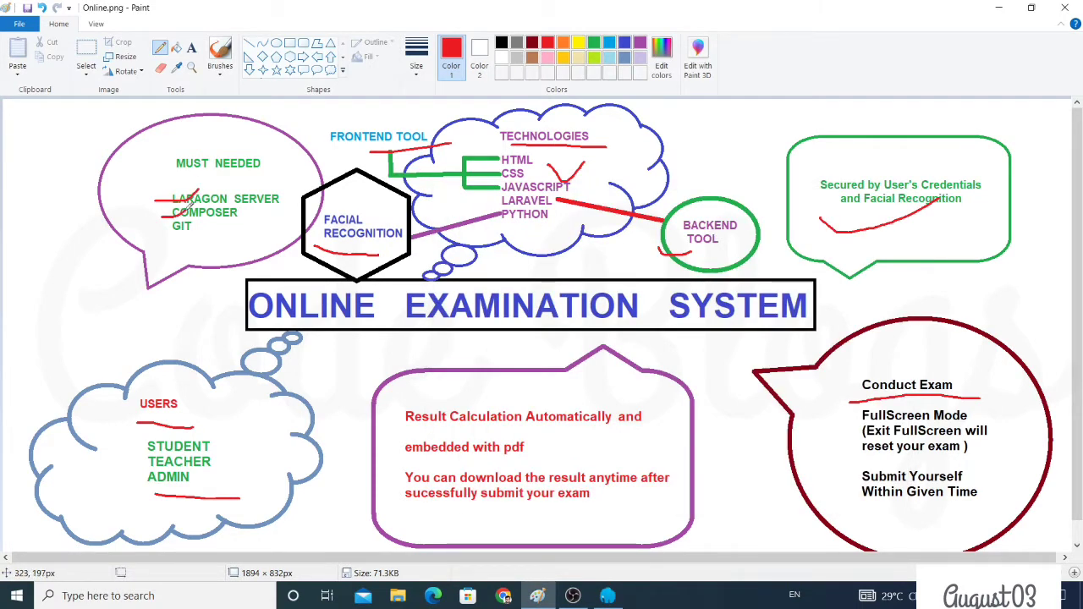
left_click_drag(167, 241, 210, 236)
left_click(620, 599)
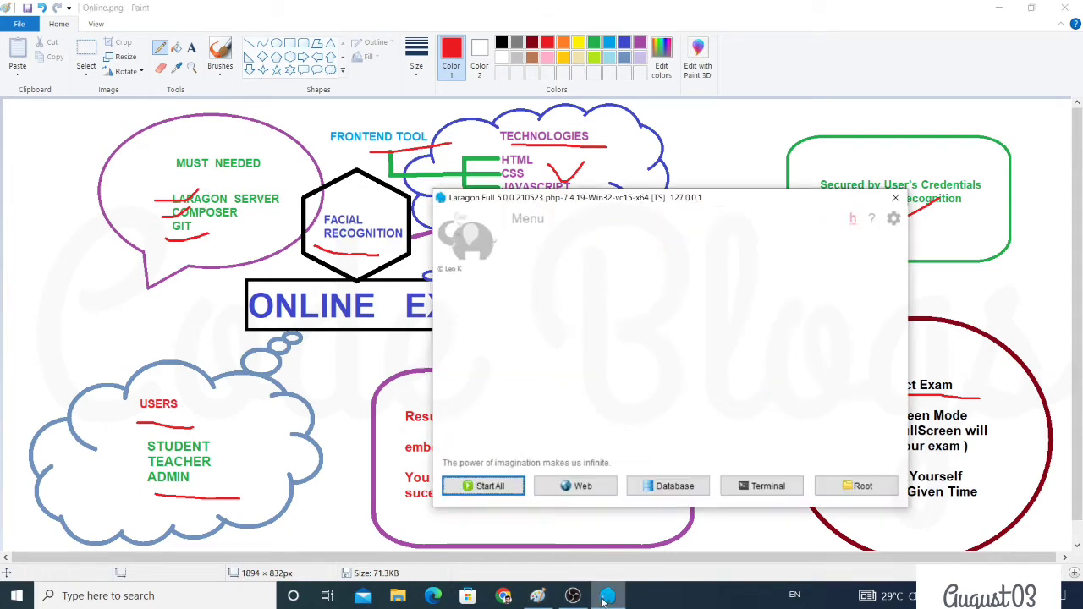
left_click(471, 485)
left_click_drag(650, 200, 630, 163)
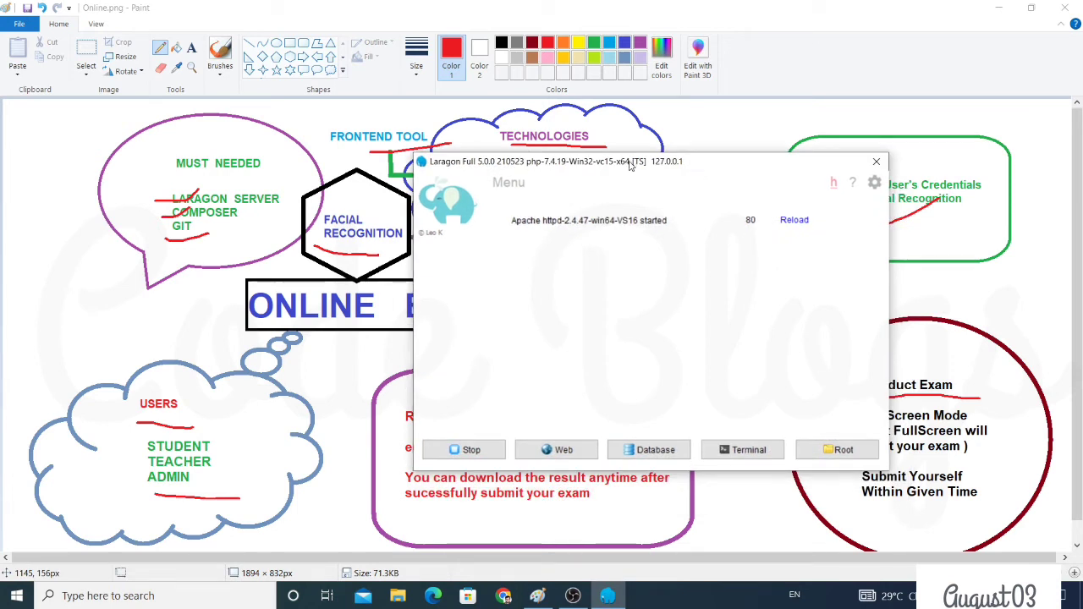
left_click(738, 446)
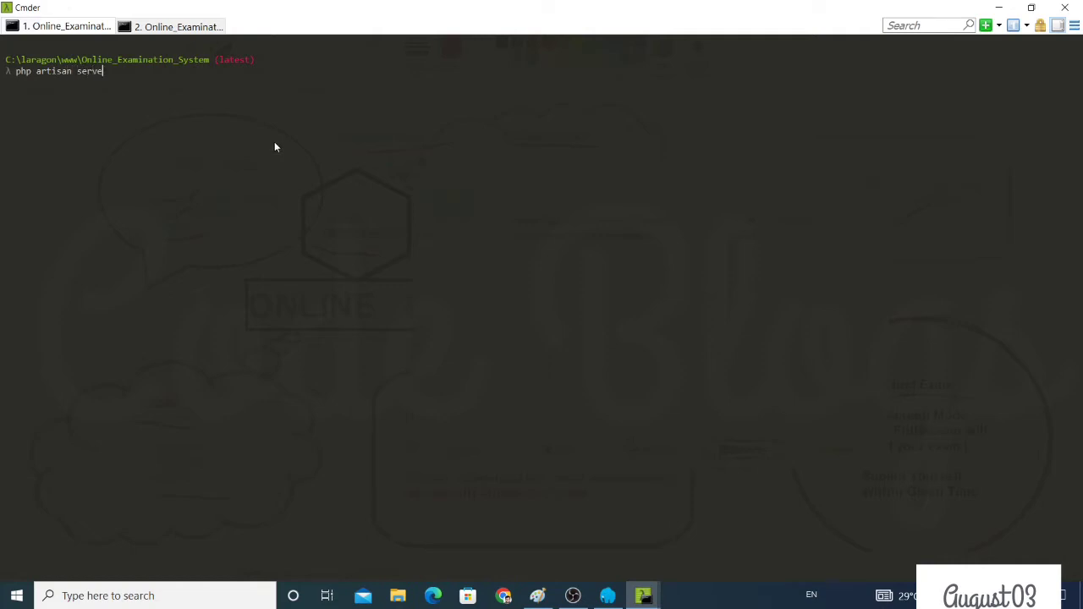
key("Return")
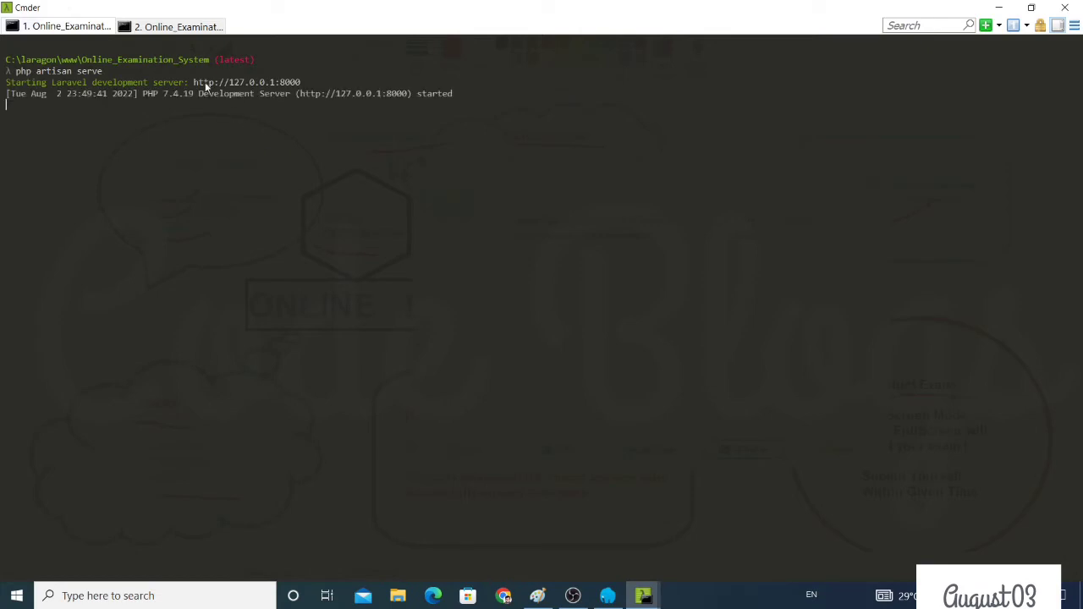
left_click_drag(195, 82, 308, 82)
key("ctrl+c")
left_click(504, 595)
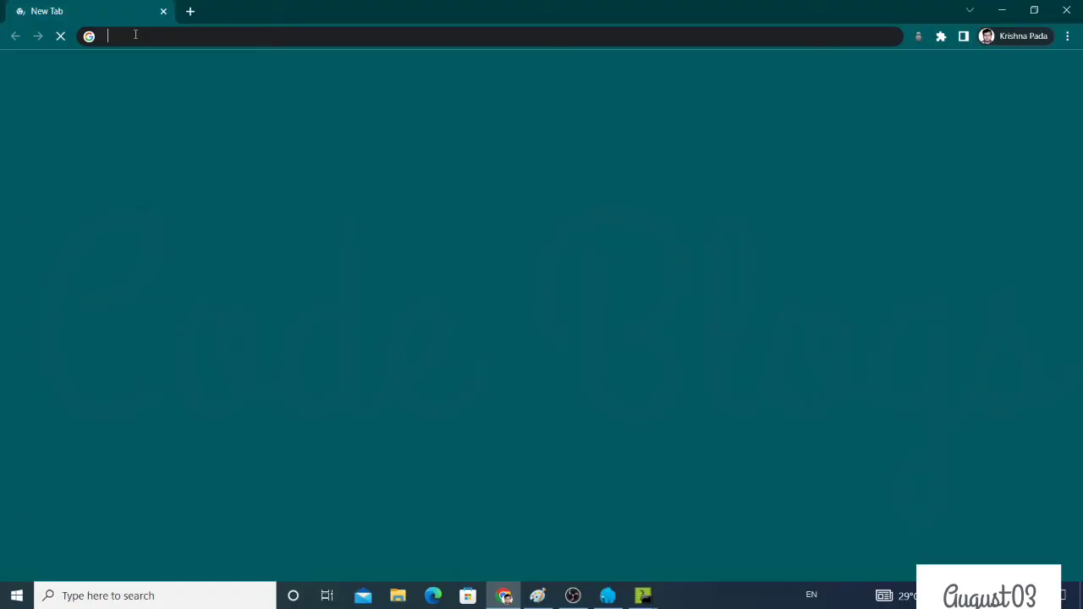
left_click(135, 35)
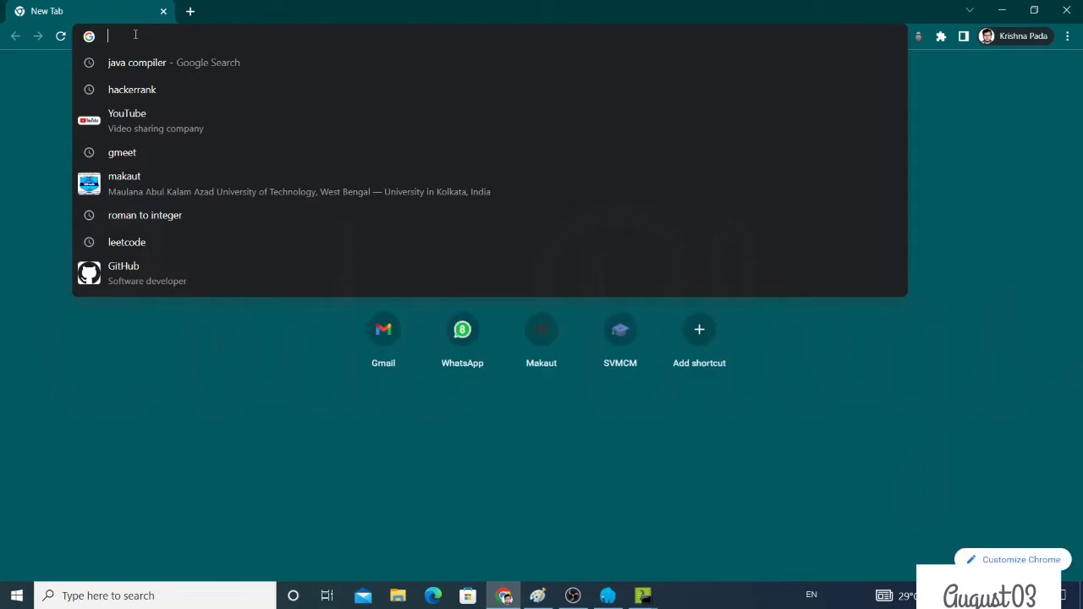
key("ctrl+v")
key("Return")
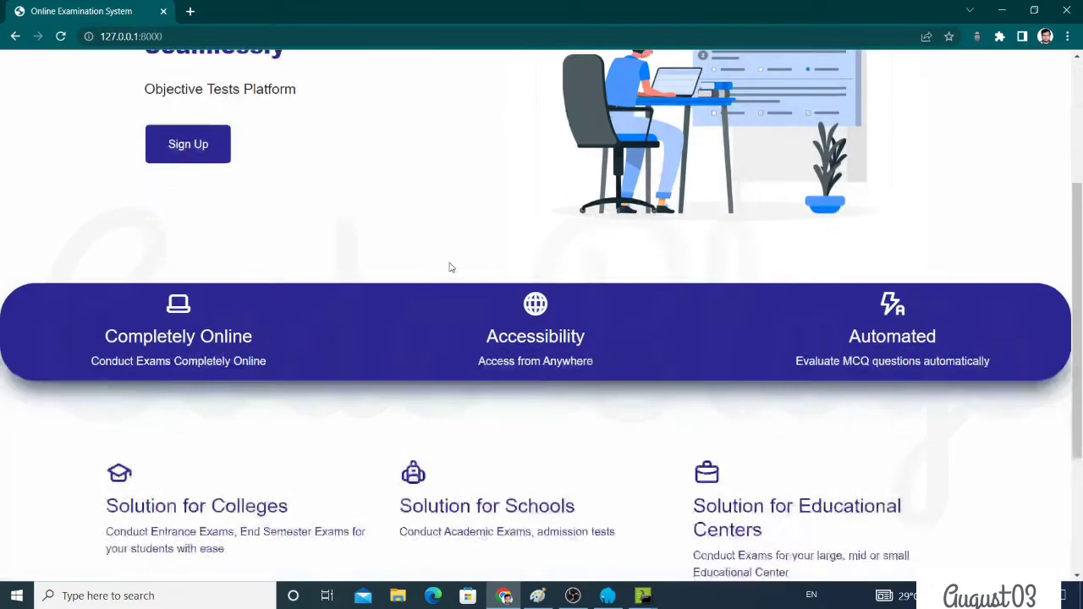
scroll(457, 269, "down", 5)
scroll(667, 230, "up", 5)
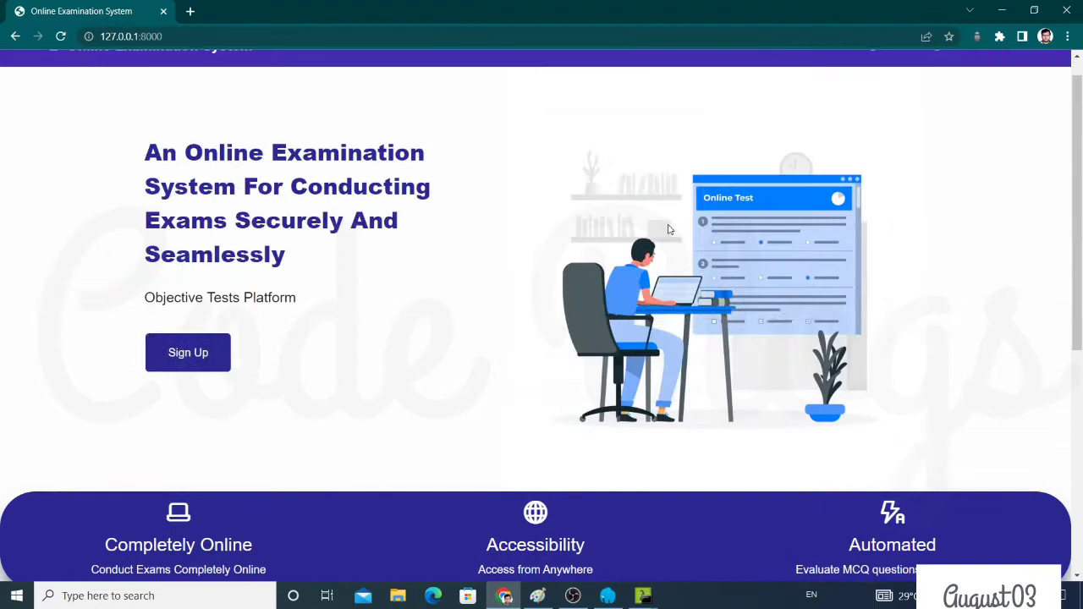
Open the Features page and scroll through it
left_click(817, 72)
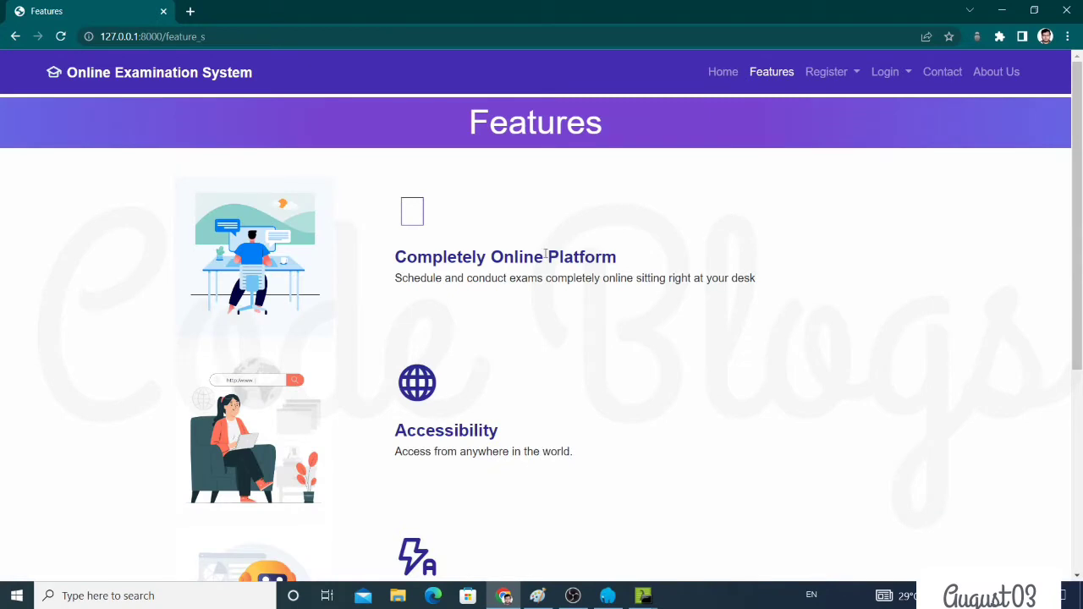
scroll(545, 254, "down", 4)
scroll(546, 252, "up", 5)
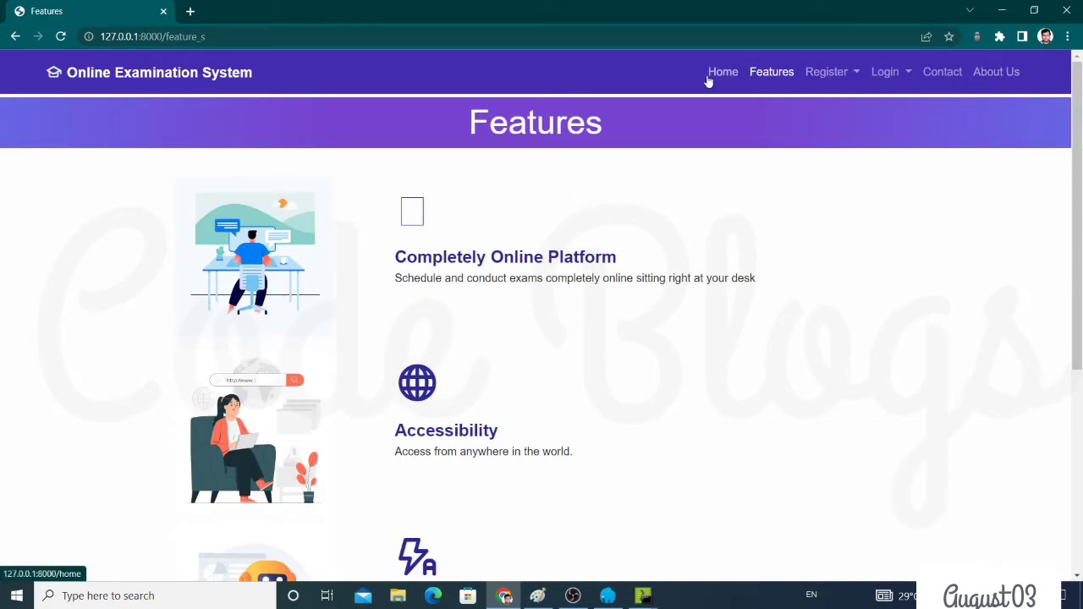
Go Home, then open About Us and read through the four team member profiles
left_click(765, 73)
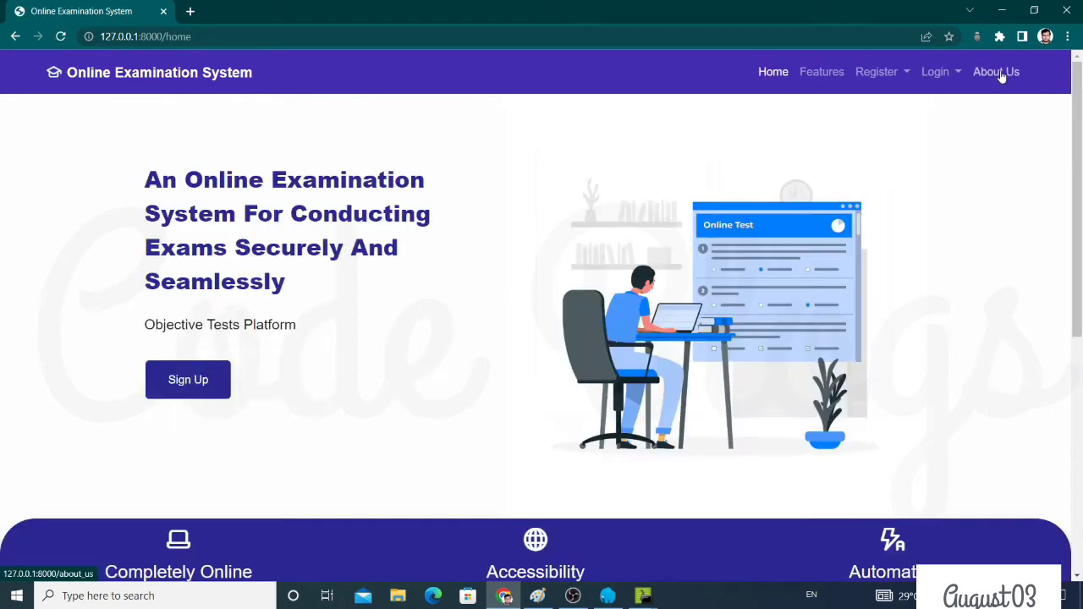
left_click(998, 74)
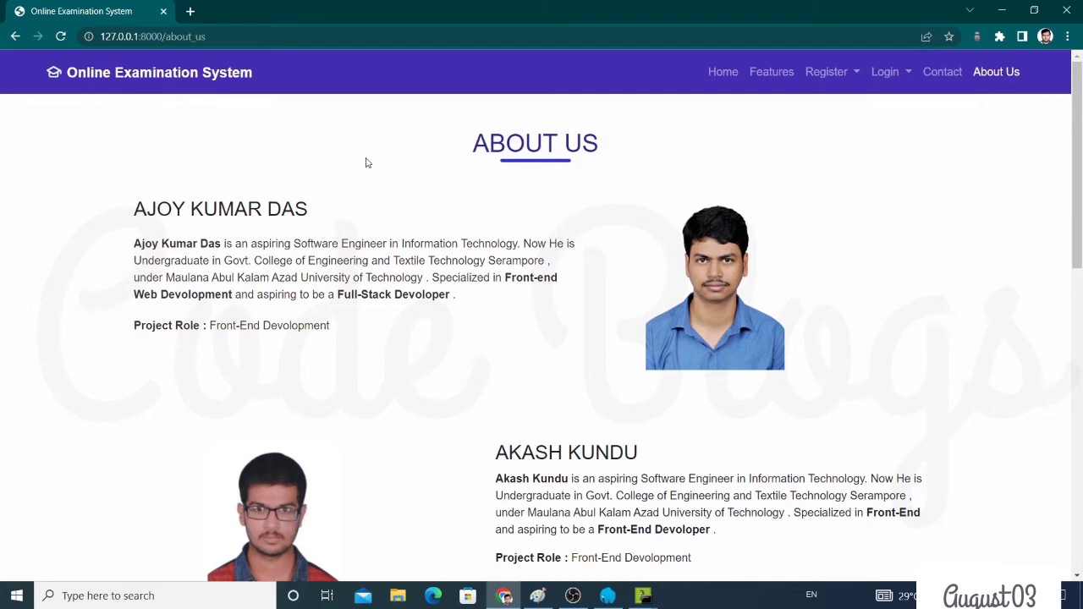
scroll(367, 163, "down", 1)
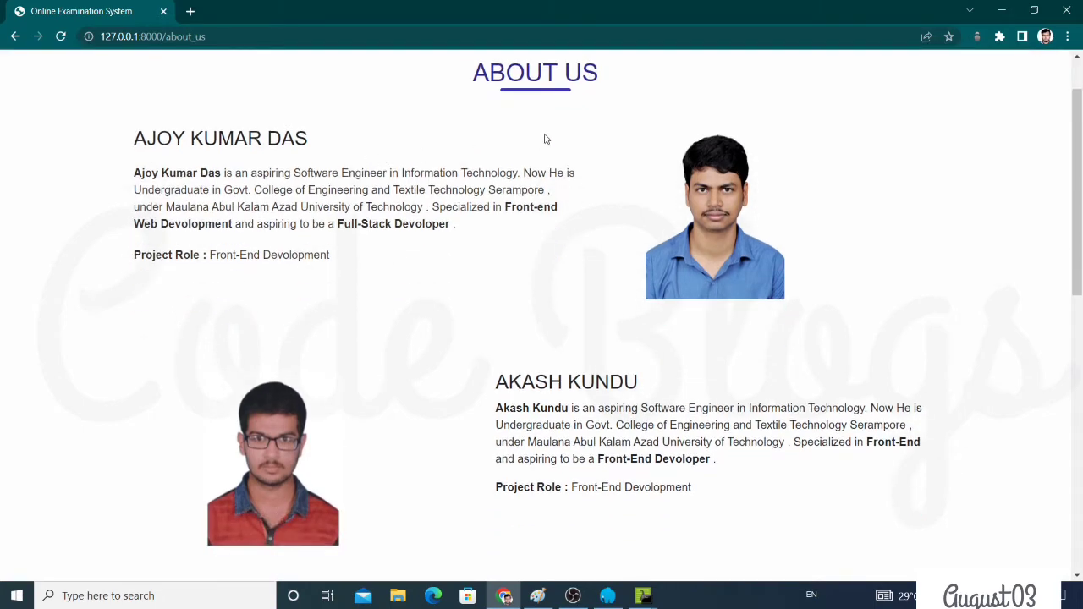
left_click_drag(121, 135, 335, 258)
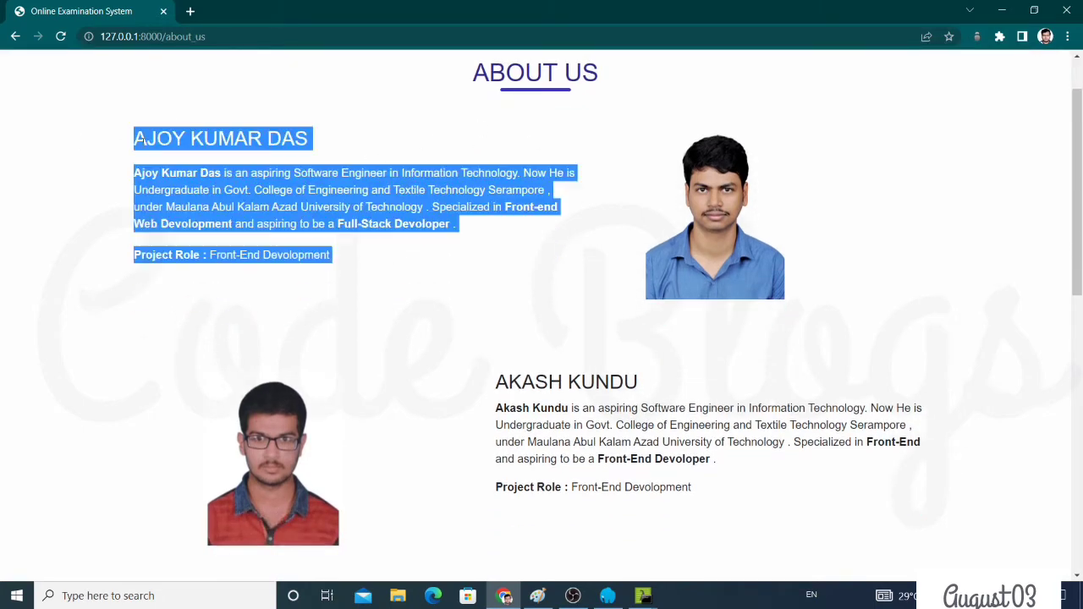
left_click(230, 146, "shift")
left_click(565, 281)
scroll(565, 282, "down", 5)
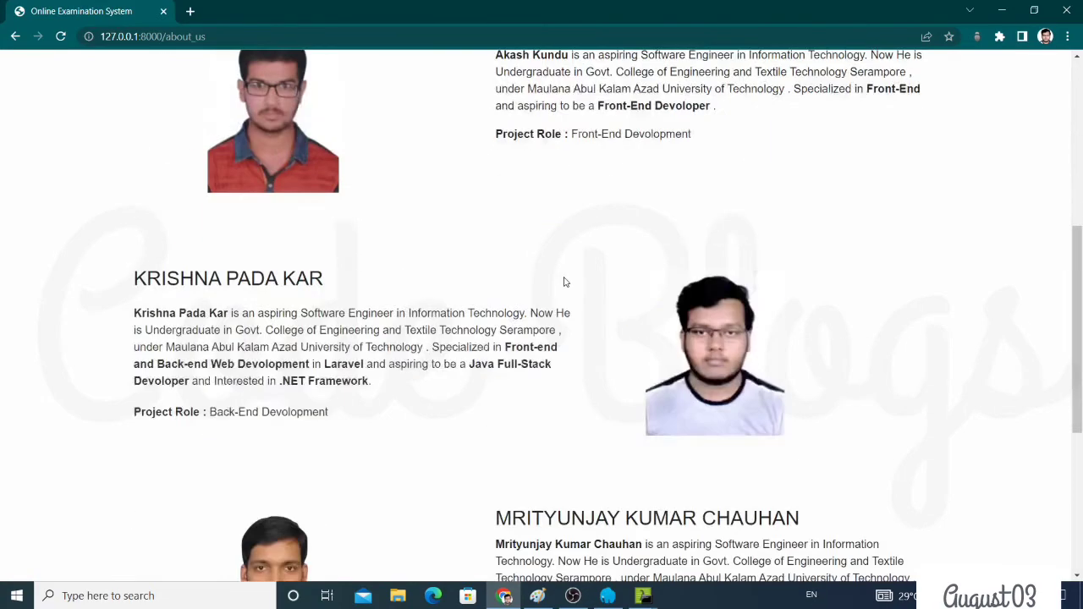
scroll(565, 282, "down", 3)
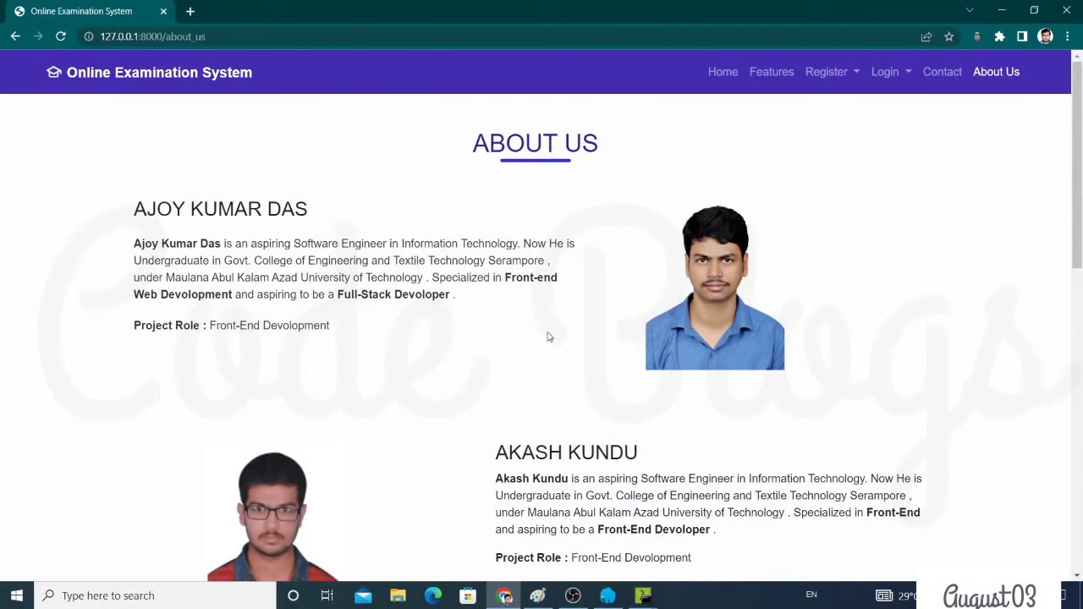
Return Home and browse the Login and Register menus to reach student registration
left_click(721, 73)
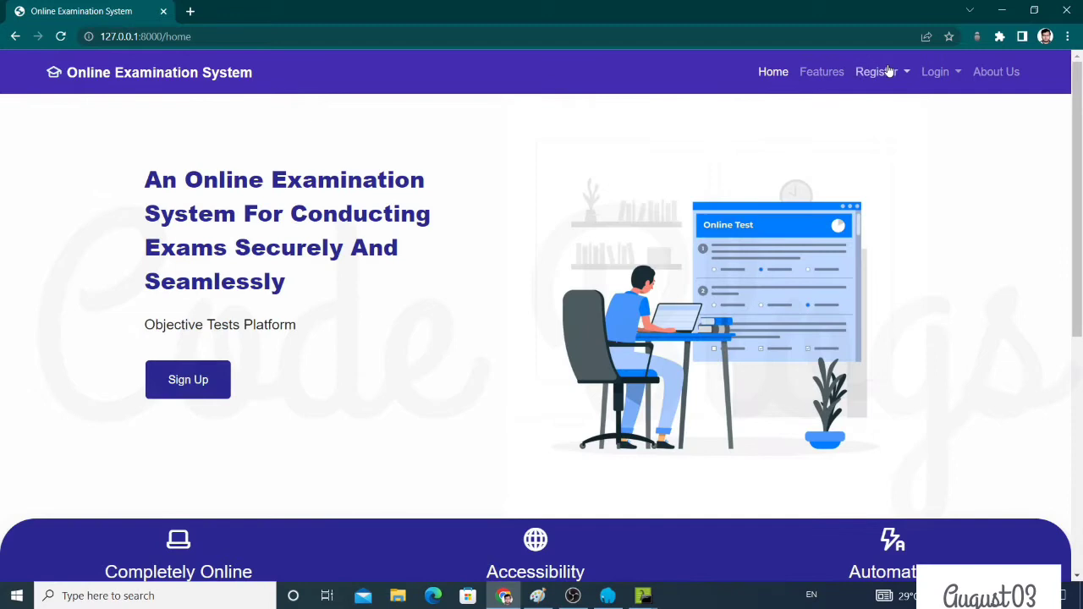
left_click(940, 74)
left_click(878, 73)
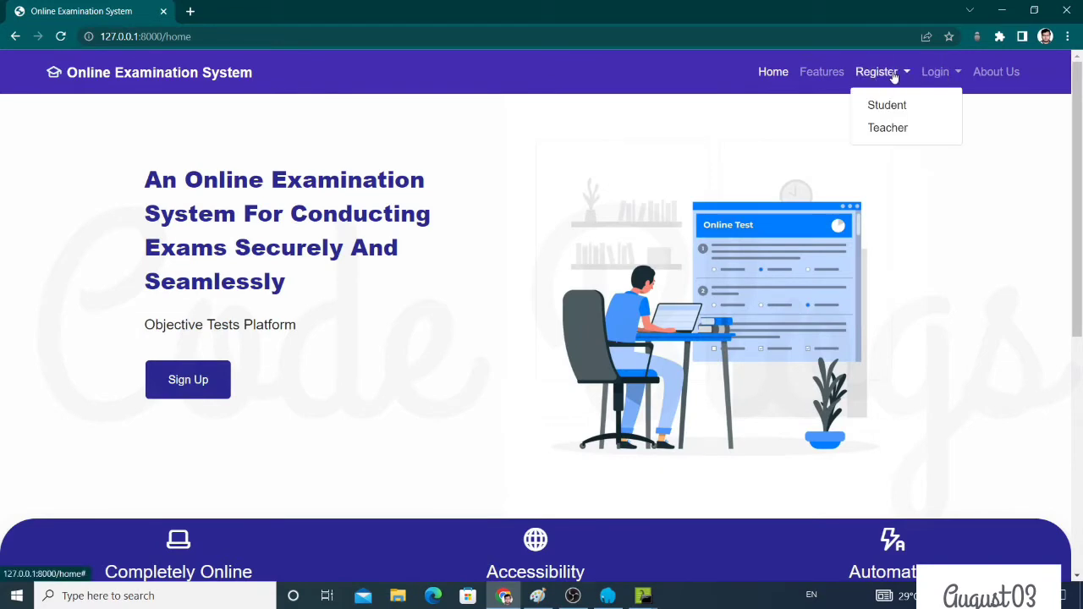
left_click(937, 74)
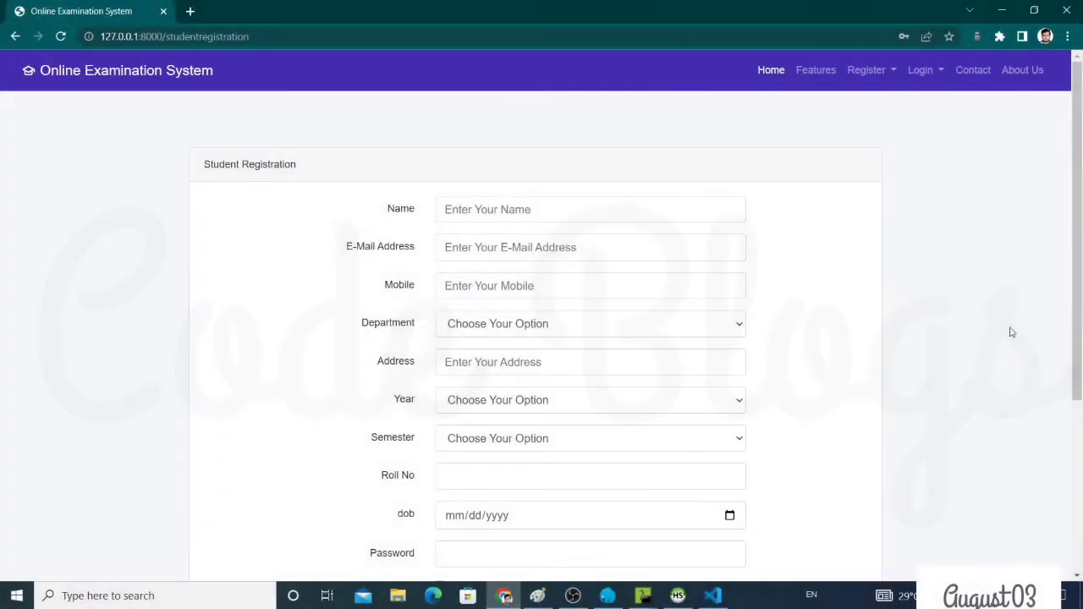
Enter the student's full name and e-mail, and choose Information Technology as department
left_click(473, 203)
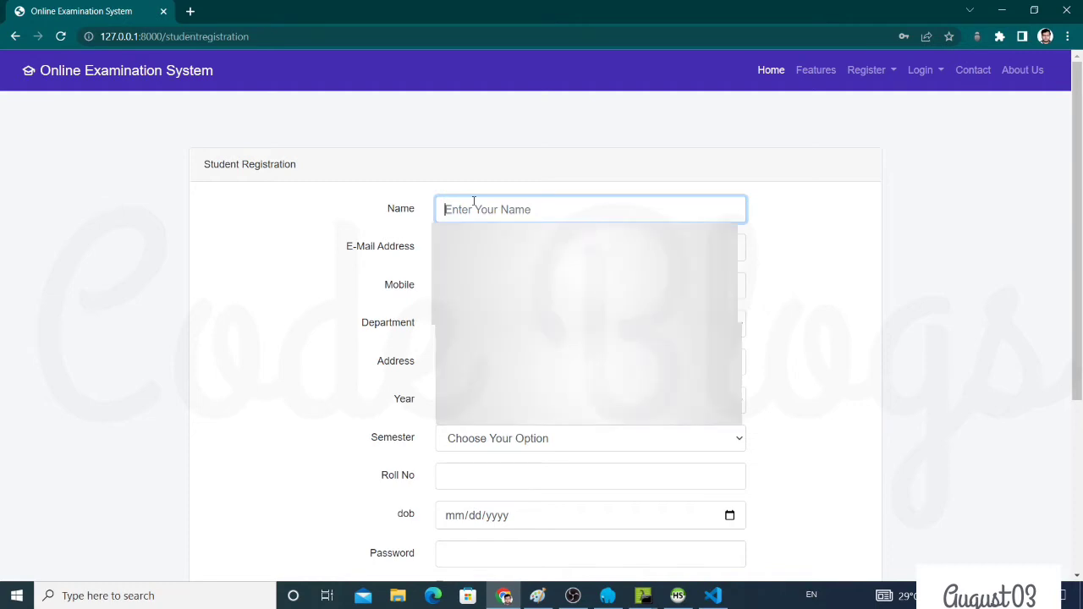
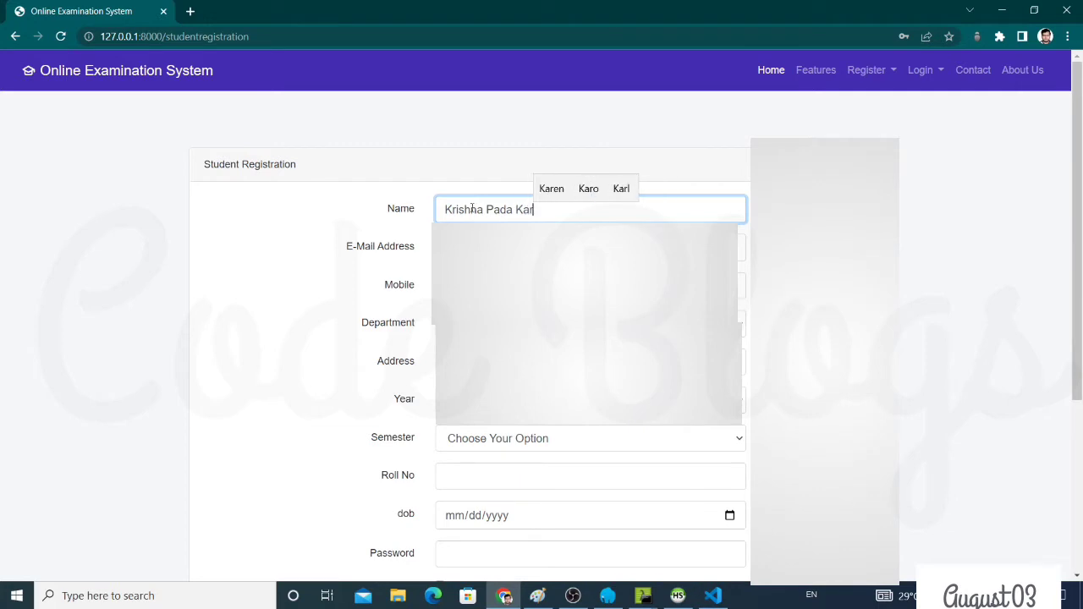
key("Tab")
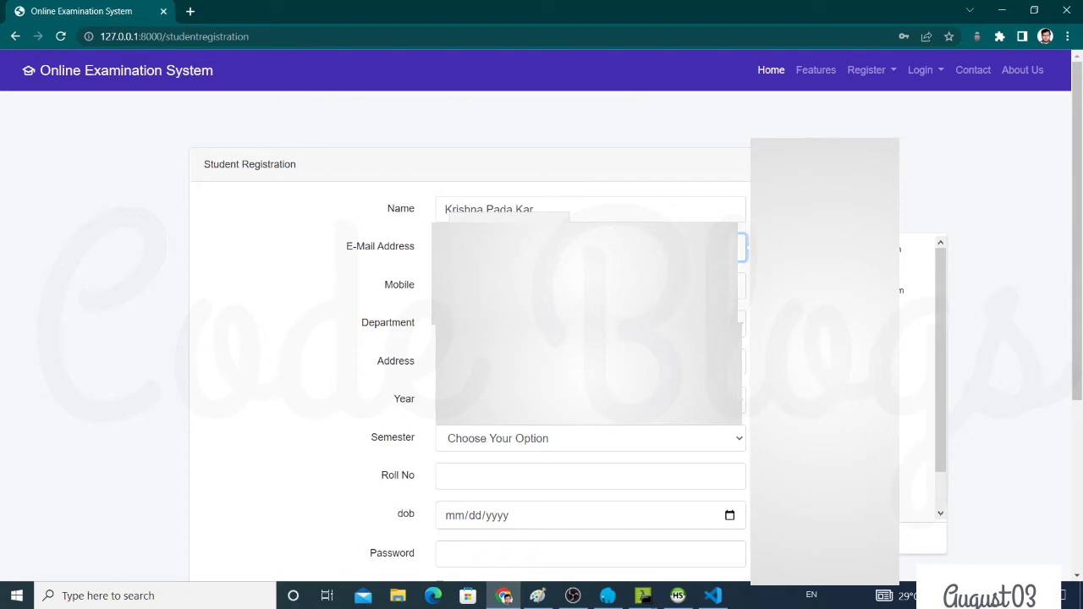
type("krishnapada")
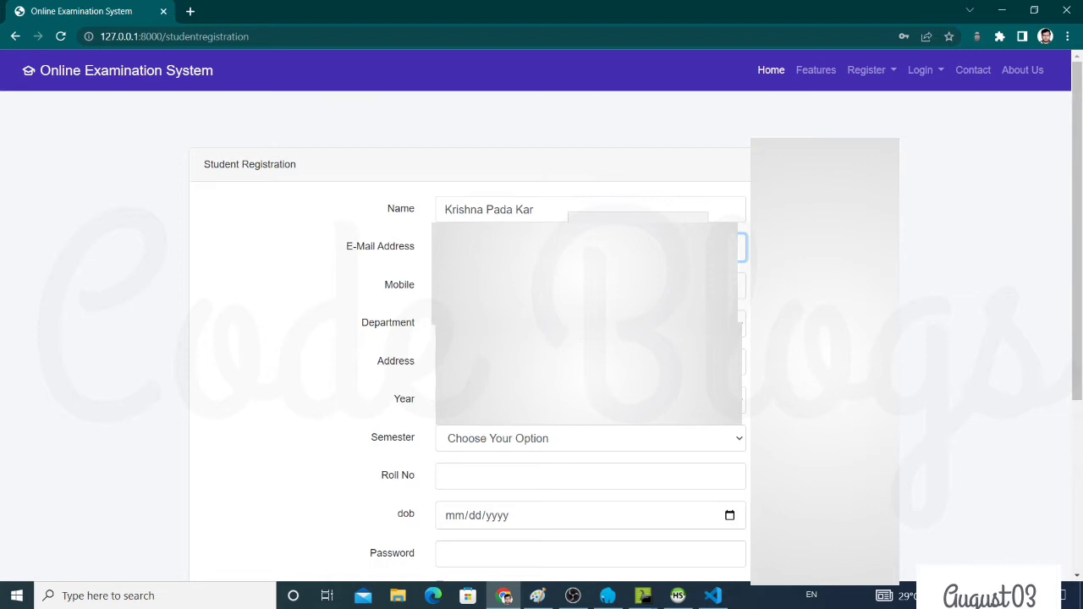
key("Tab")
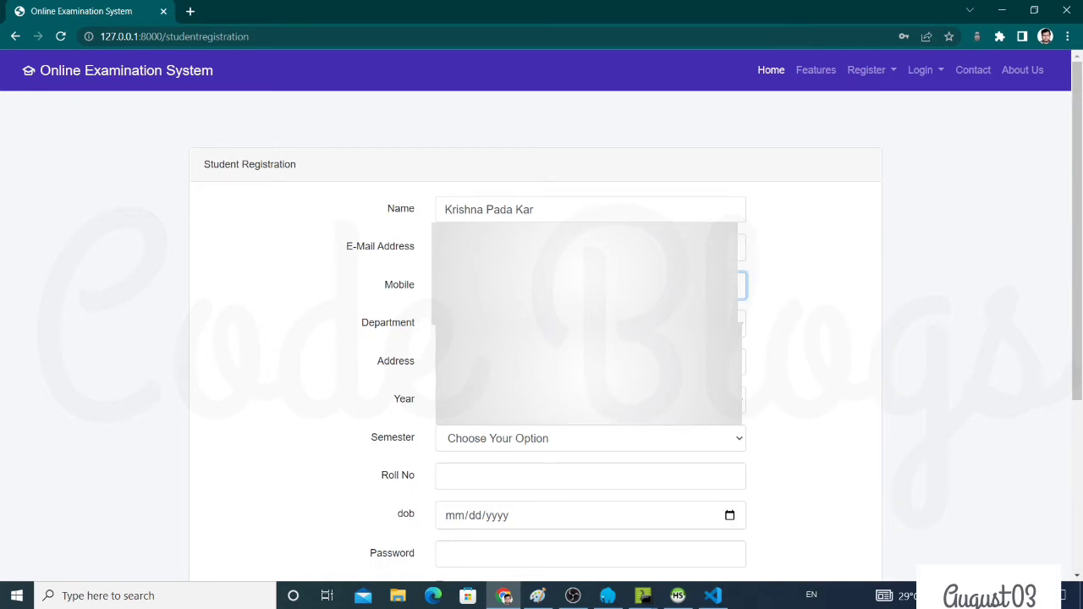
key("Tab")
key("alt+Down")
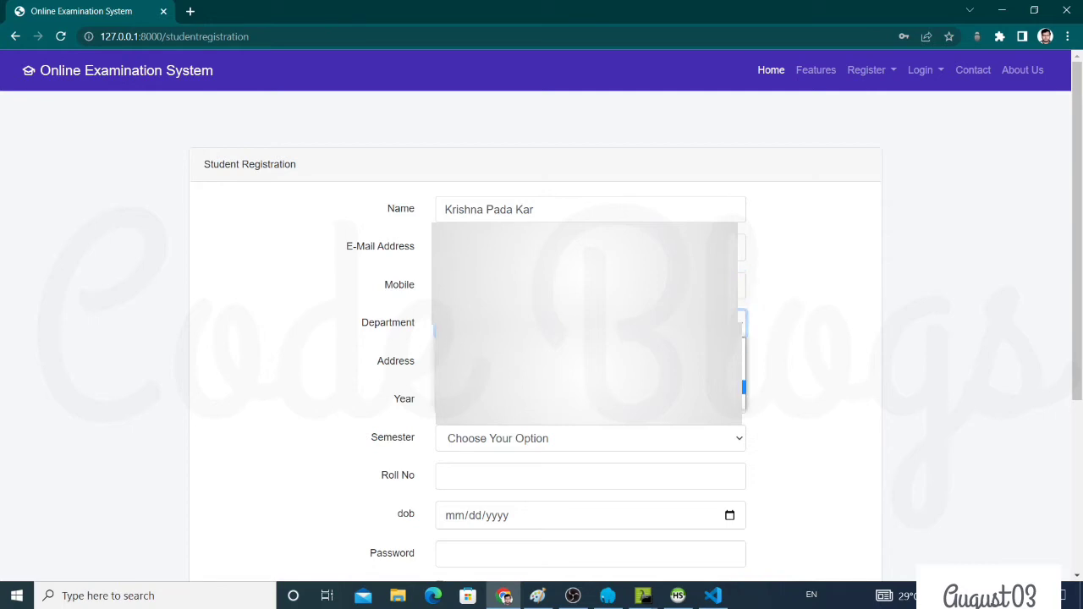
key("Up")
key("Return")
key("Tab")
key("Down")
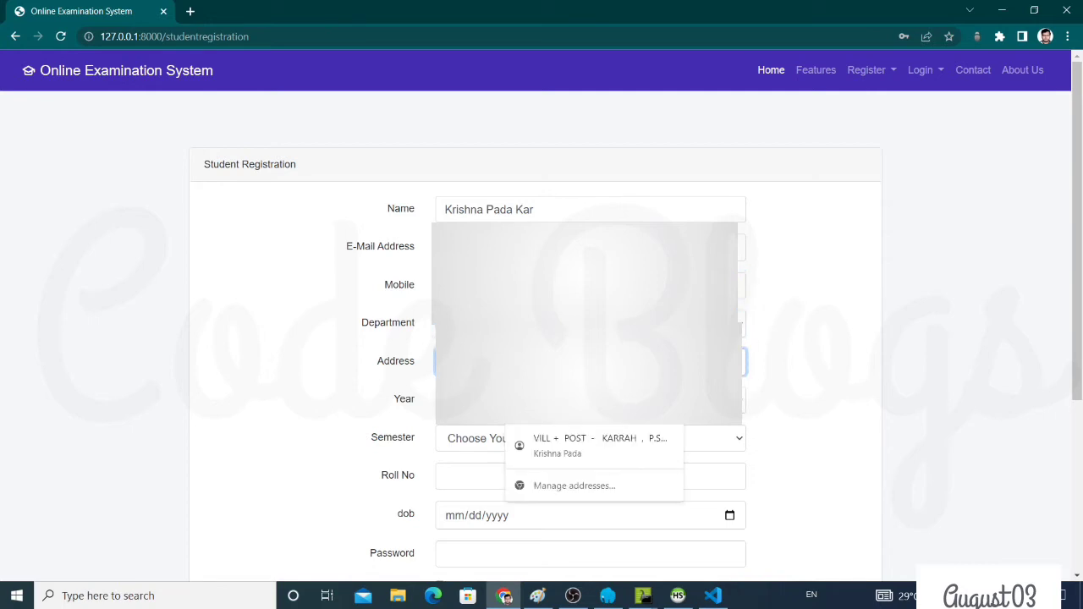
key("Escape")
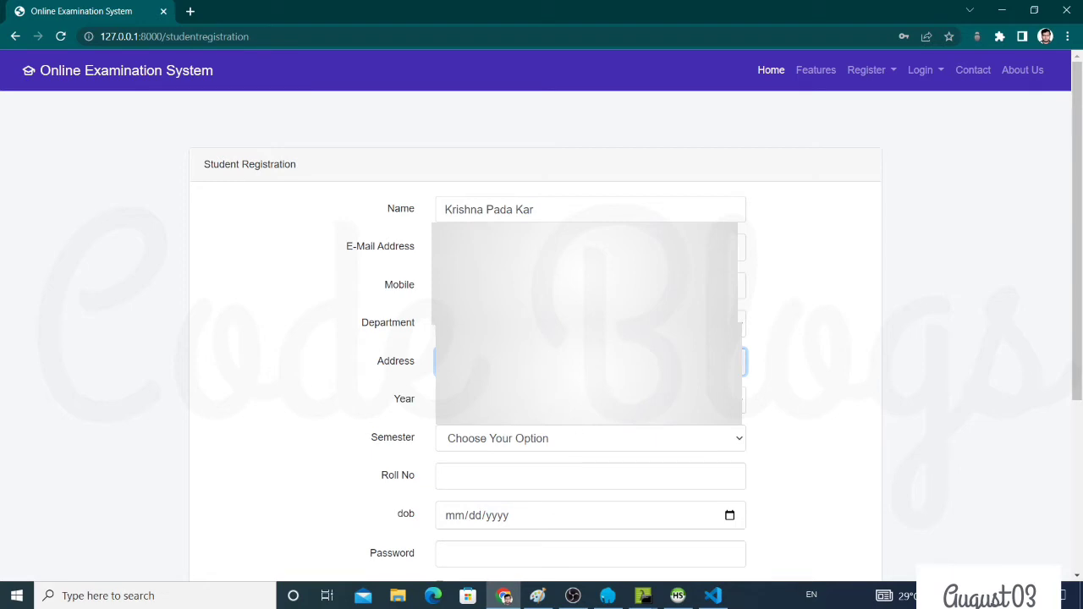
Set 4th Year, 8th Semester, the suggested roll number and birth date August 2, 2022
left_click(507, 399)
left_click(499, 476)
left_click(514, 440)
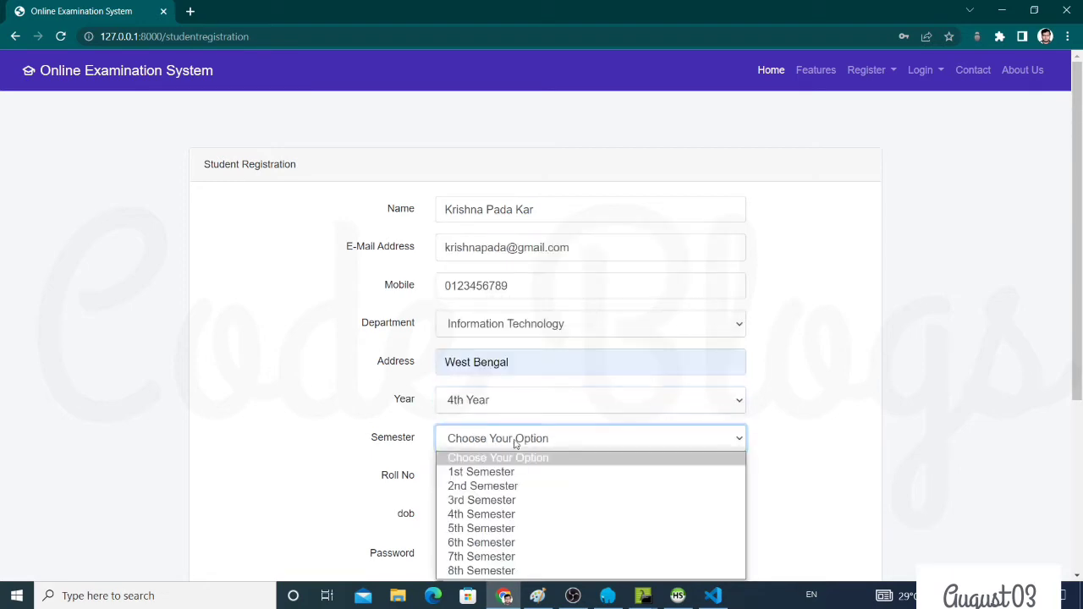
left_click(506, 571)
scroll(511, 423, "down", 1)
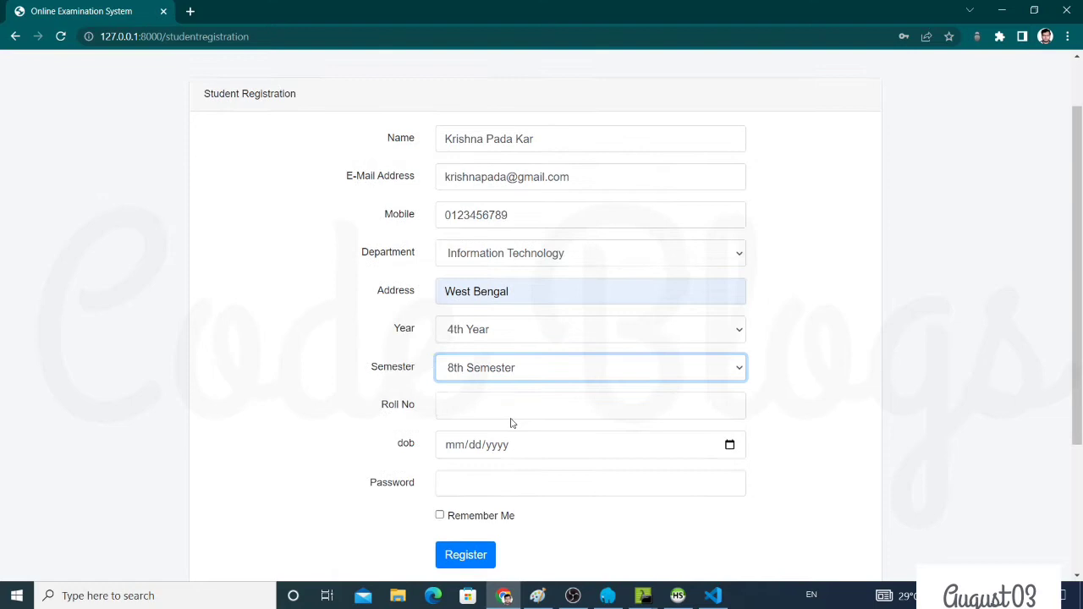
left_click(510, 404)
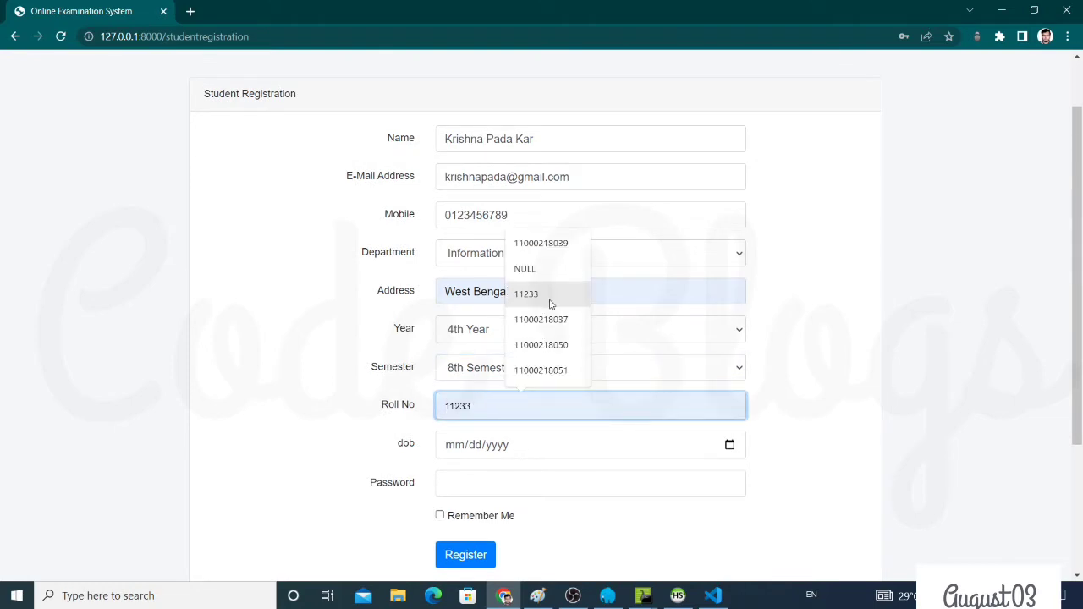
left_click(550, 294)
left_click(729, 444)
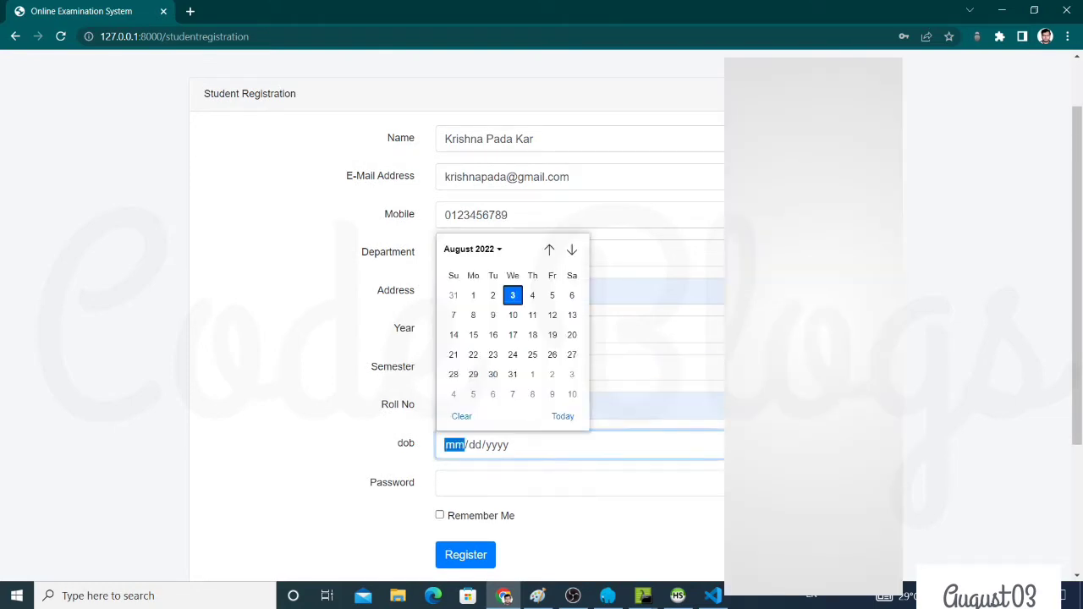
left_click(493, 295)
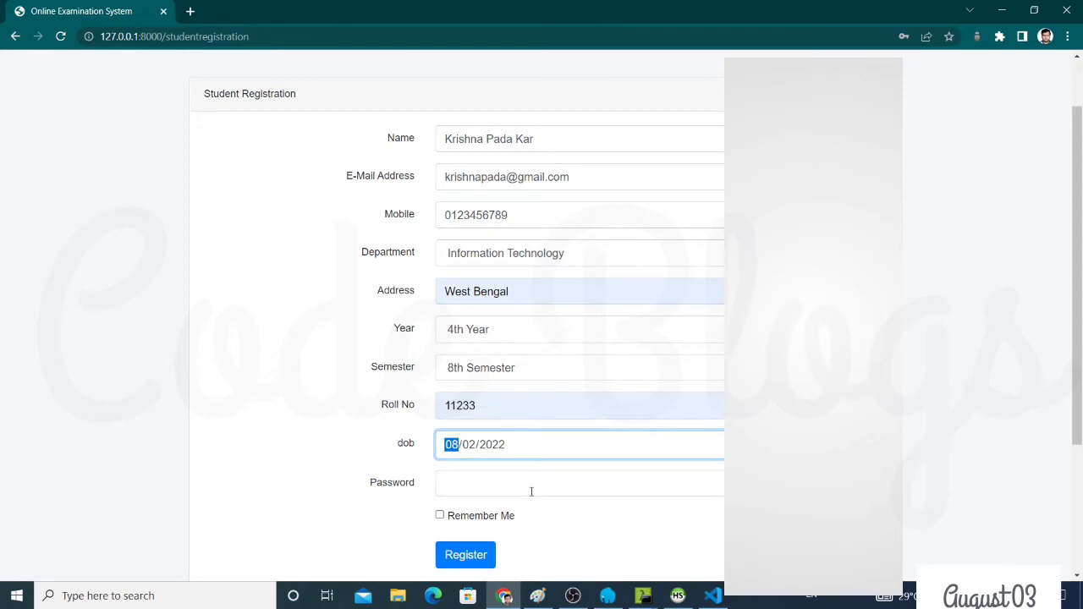
Enter the account password, tick Remember Me and submit the registration
left_click(532, 484)
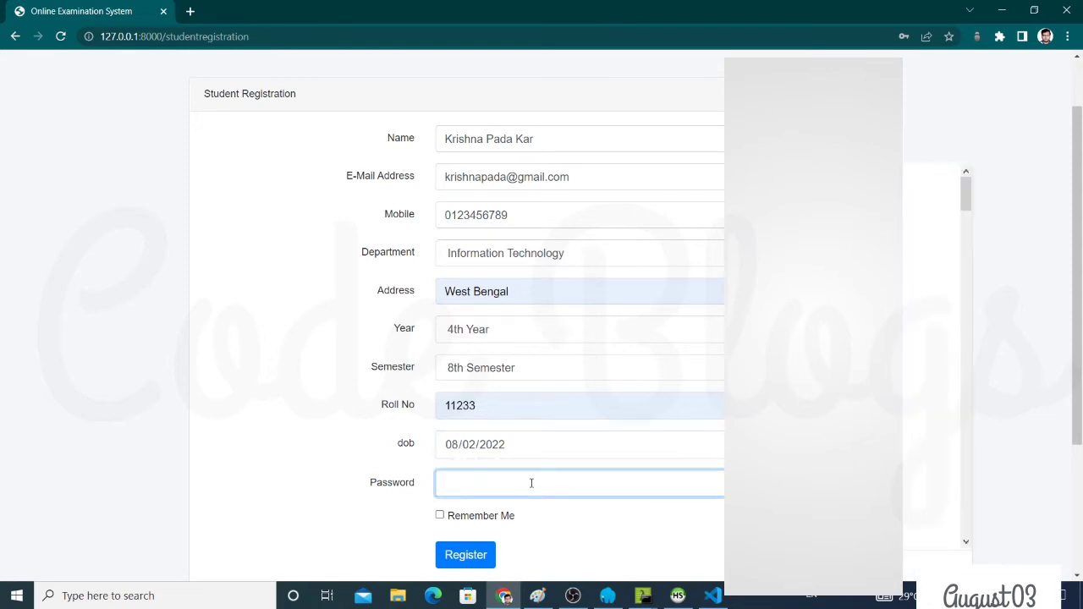
type("1234567")
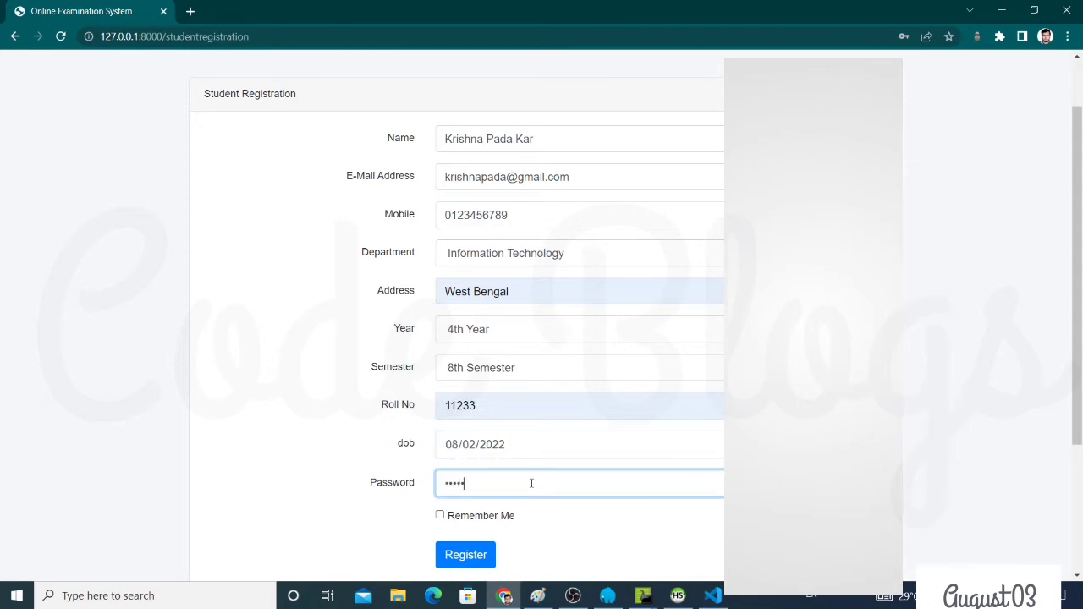
type("890")
left_click(439, 516)
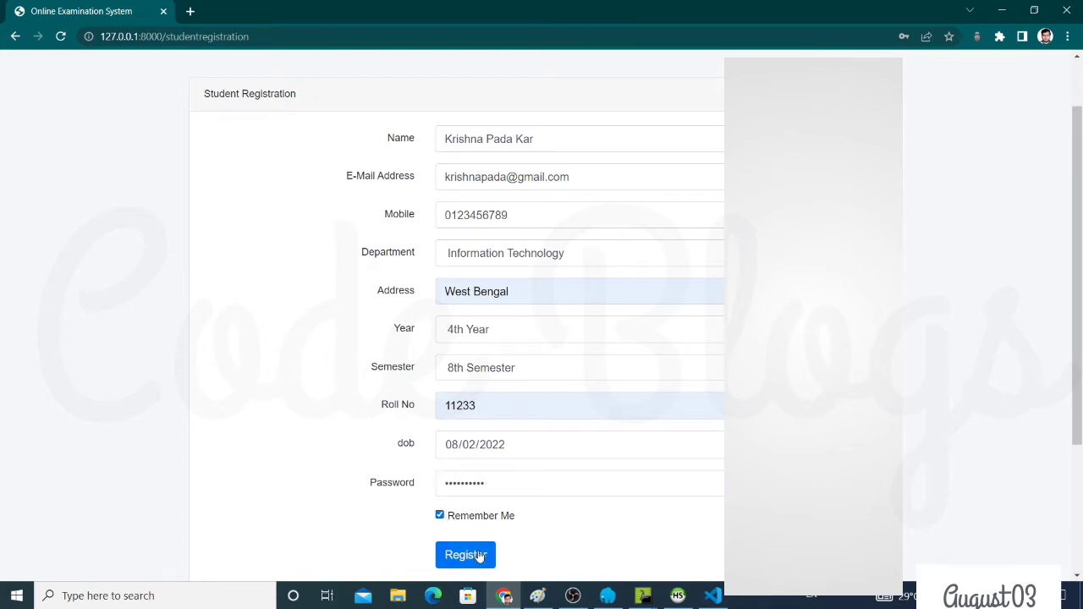
left_click(480, 554)
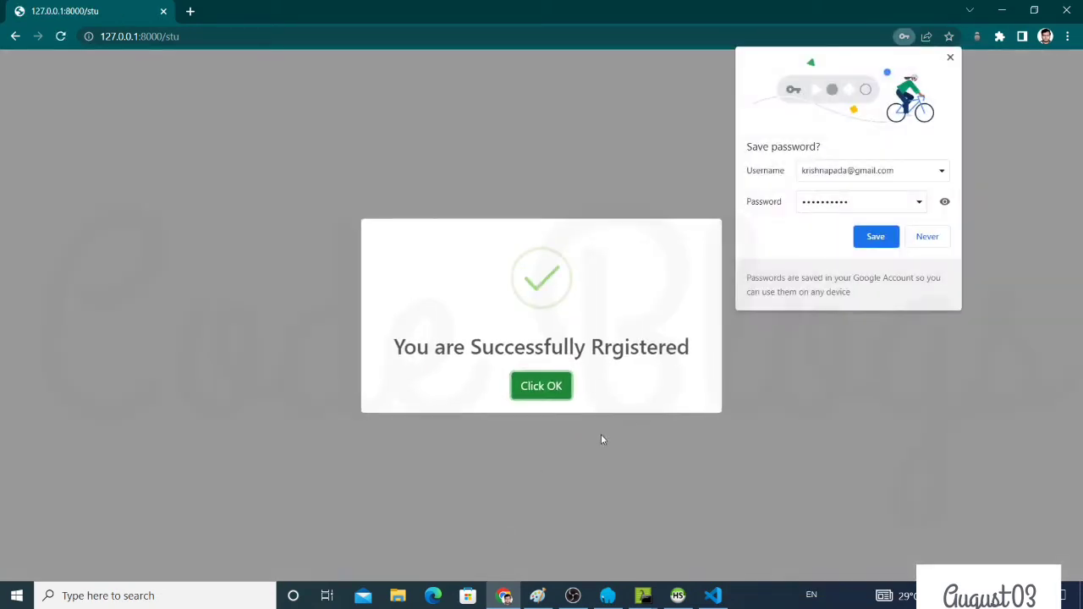
Save the password, acknowledge the success message, and log in via Login > Student with autofilled credentials
left_click(894, 235)
left_click(537, 391)
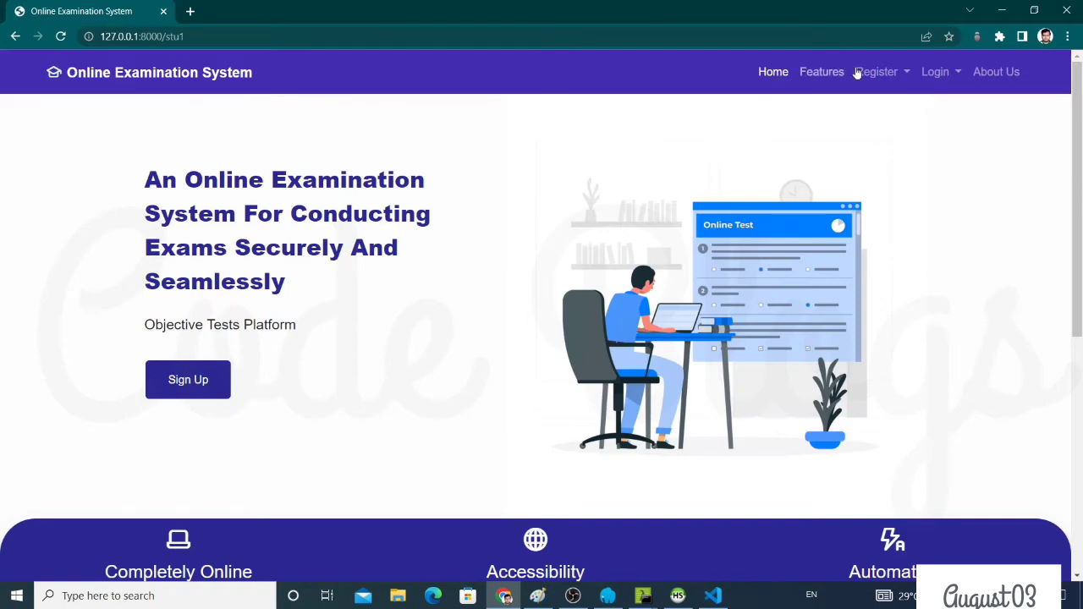
left_click(930, 75)
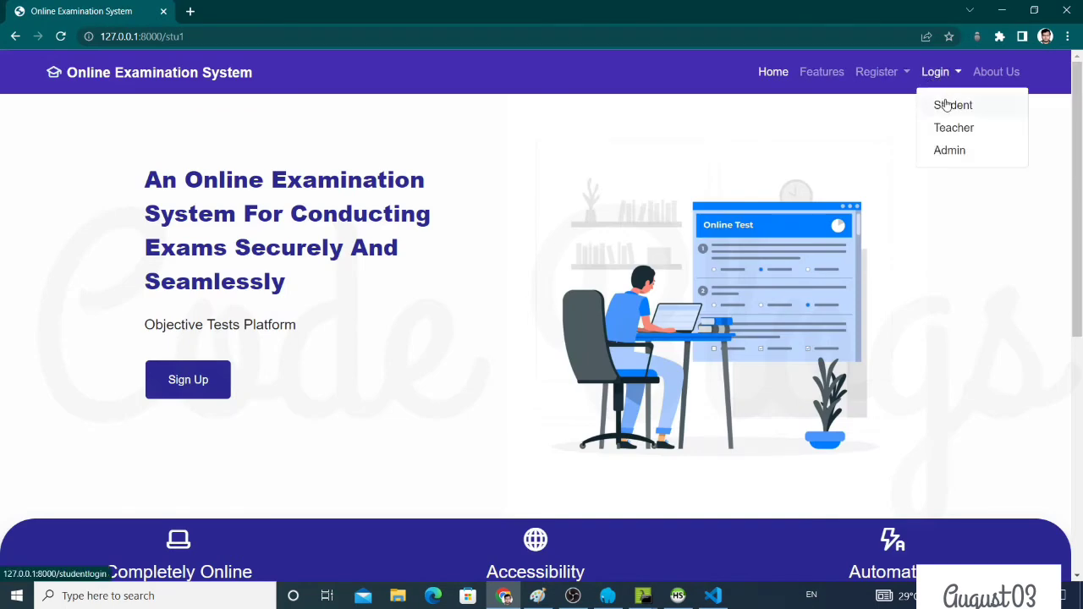
left_click(944, 104)
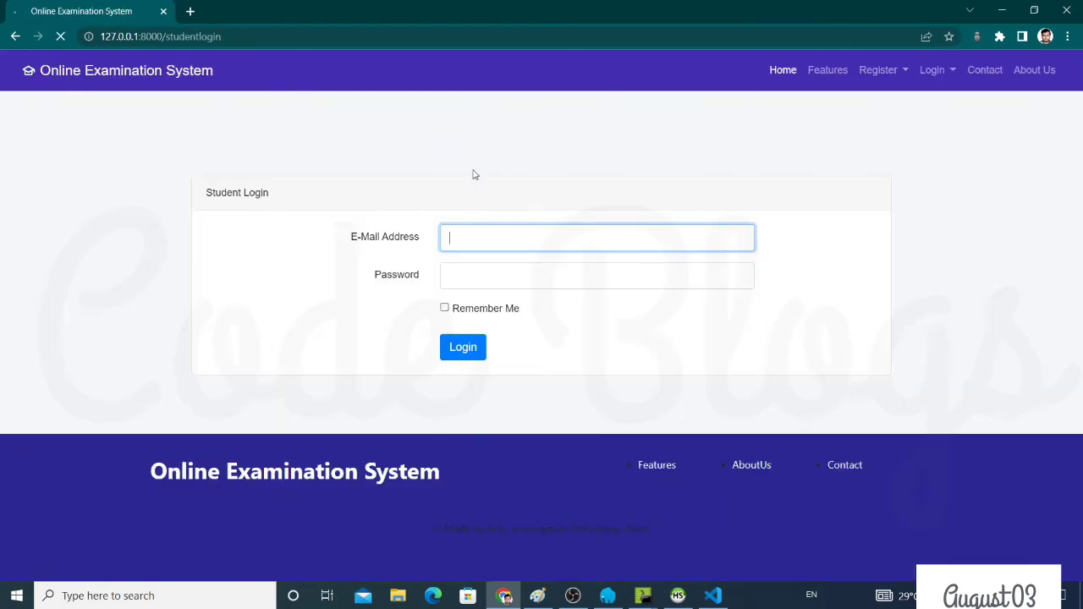
left_click(608, 239)
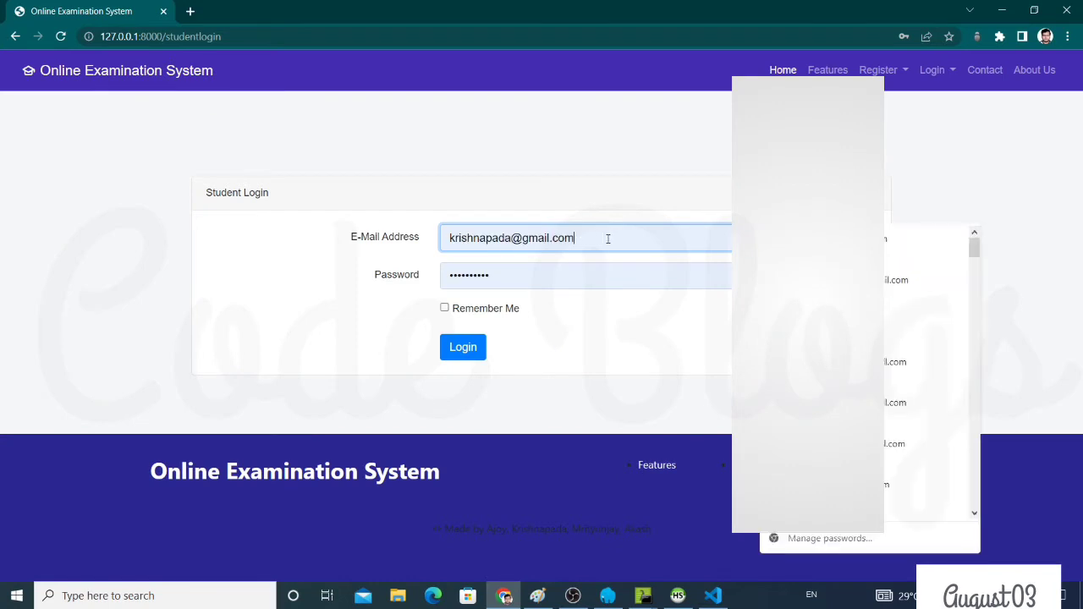
left_click(673, 179)
left_click(463, 353)
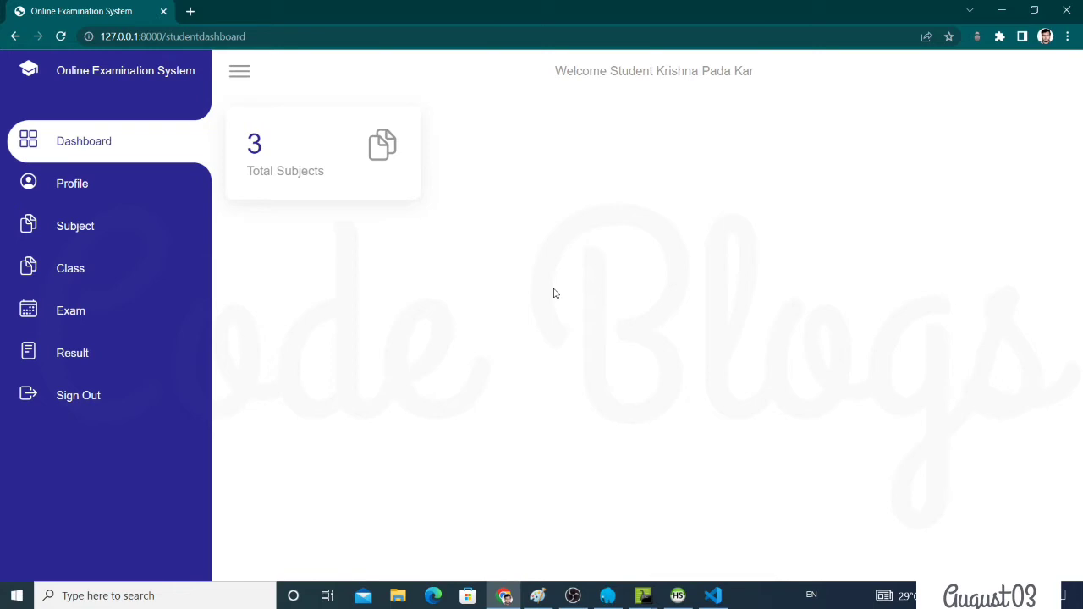
Open the student's profile and upload Photo.jpeg as the profile photo
left_click(125, 191)
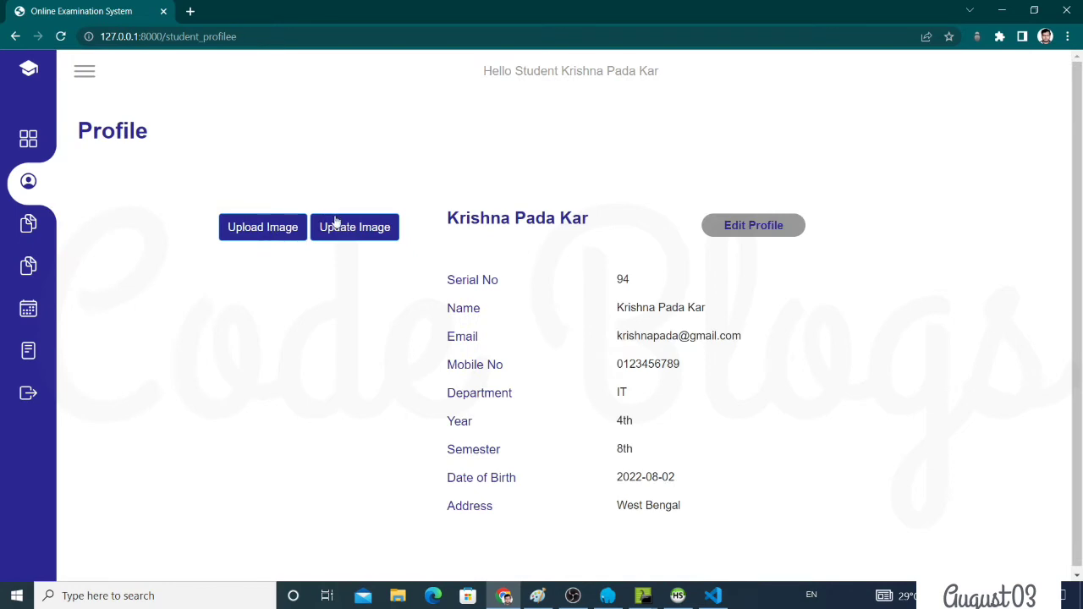
left_click(274, 228)
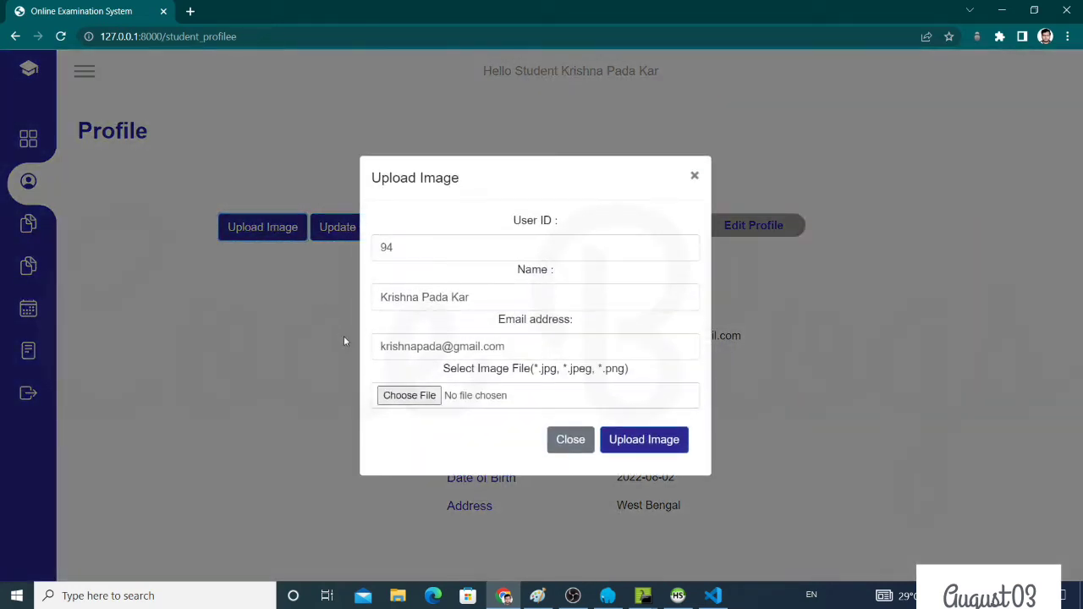
left_click(398, 399)
scroll(254, 245, "down", 4)
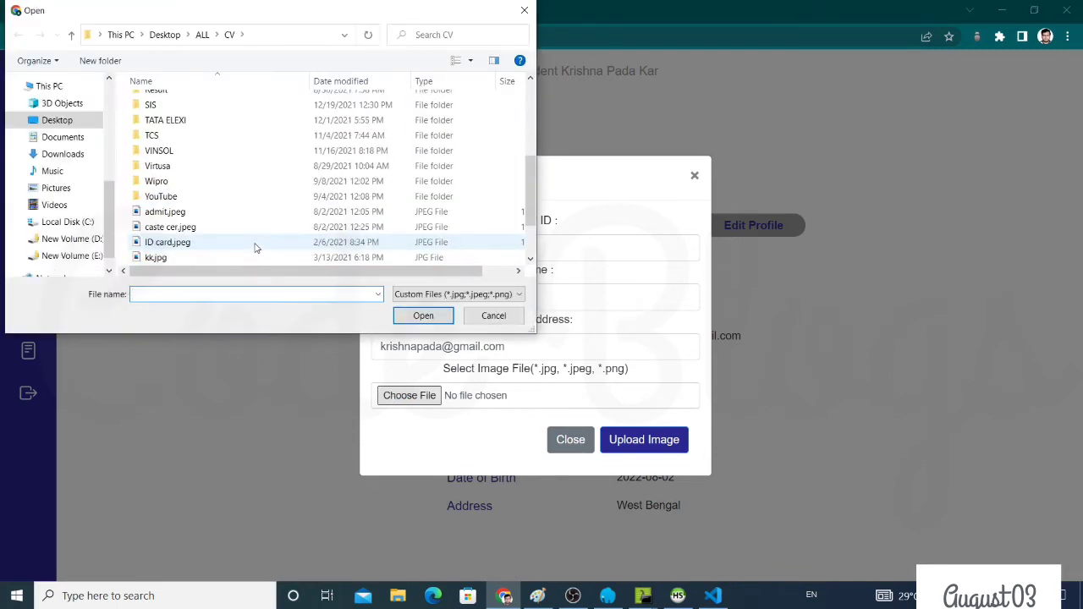
scroll(232, 254, "down", 2)
double_click(213, 230)
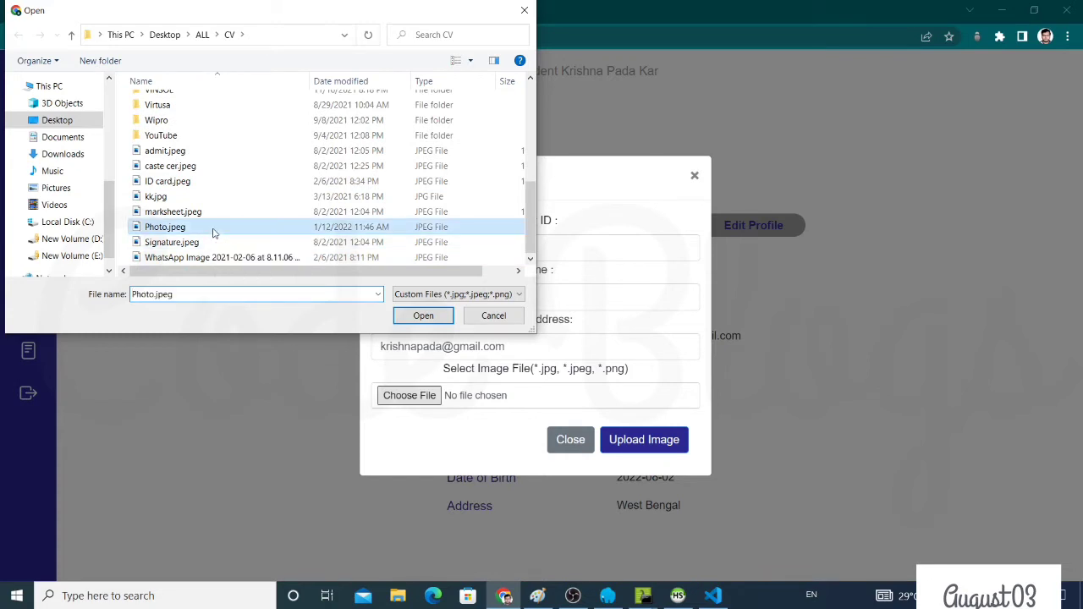
left_click(649, 448)
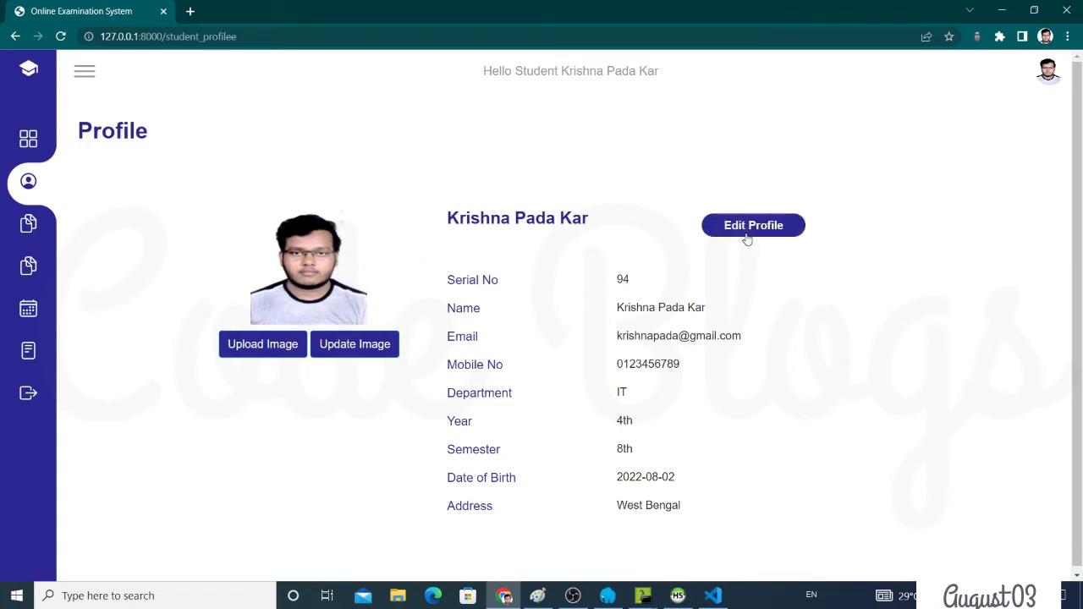
Replace the profile photo with kk.jpg and update it
left_click(377, 349)
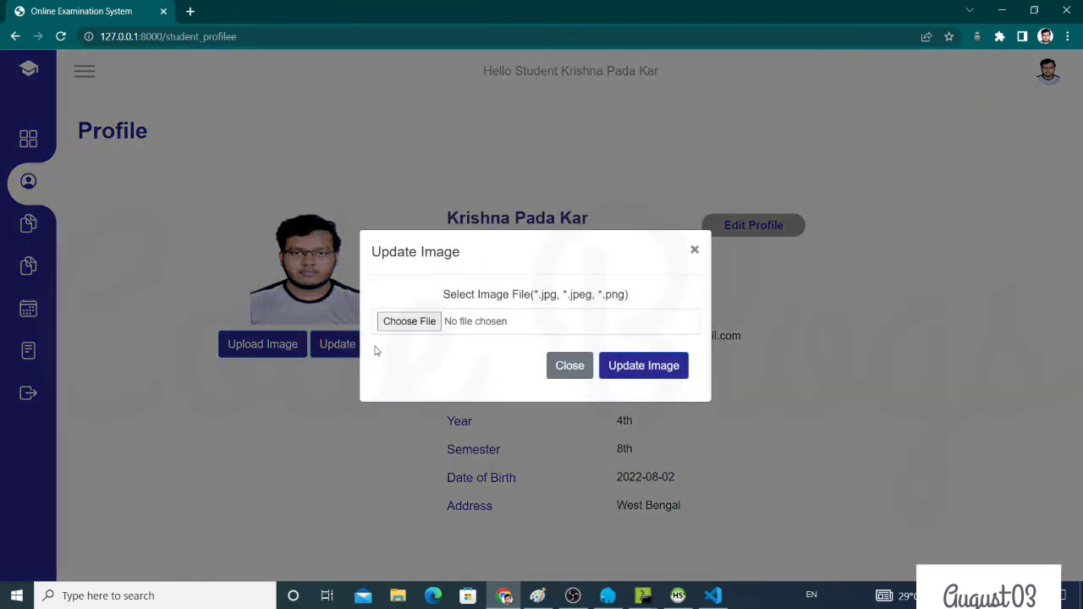
left_click(427, 322)
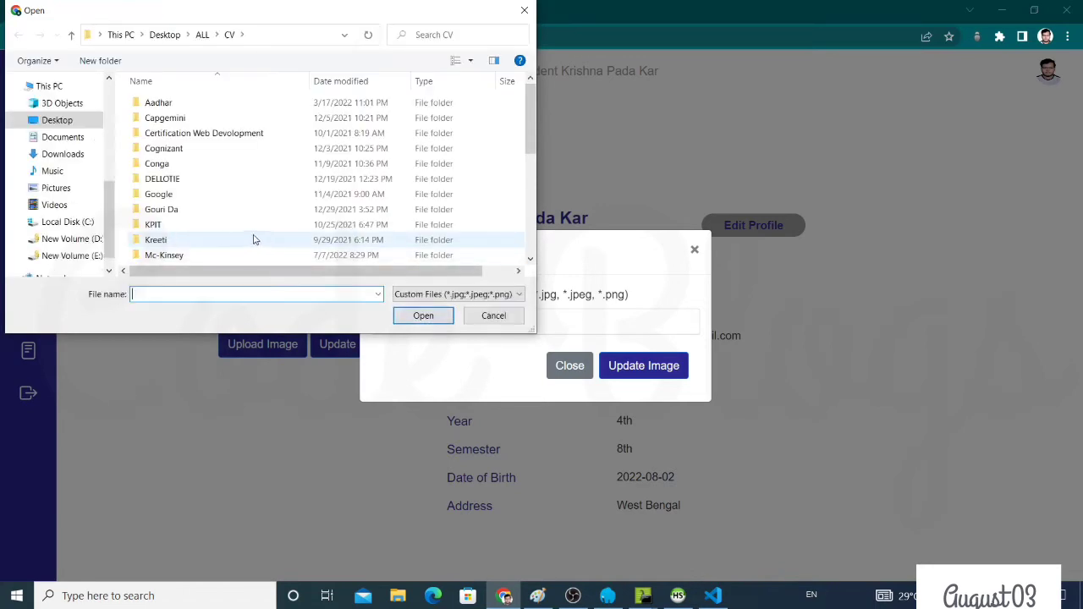
scroll(225, 235, "down", 5)
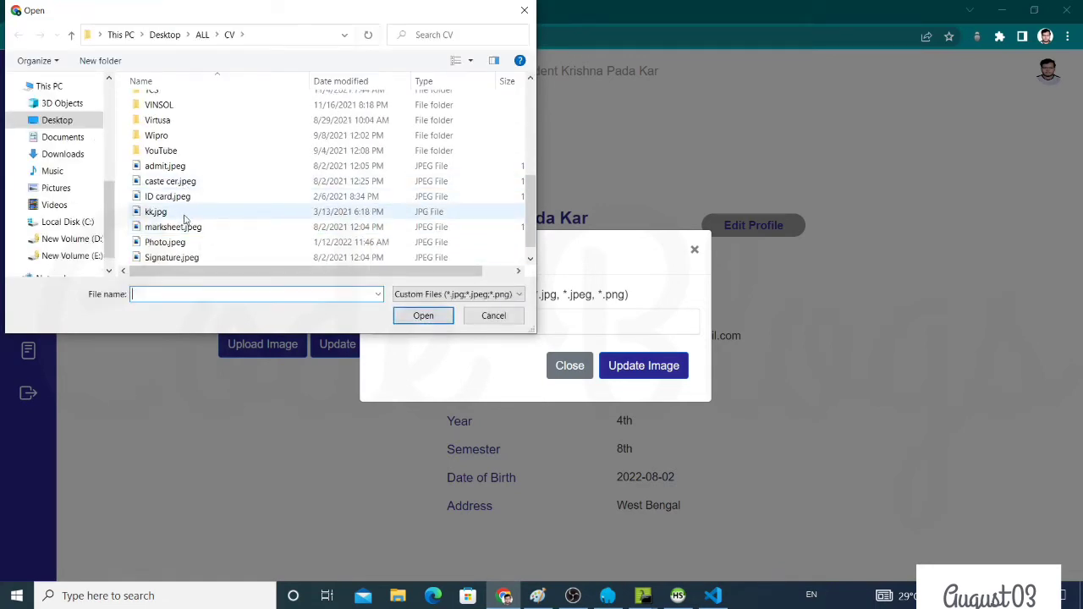
double_click(196, 215)
left_click(648, 366)
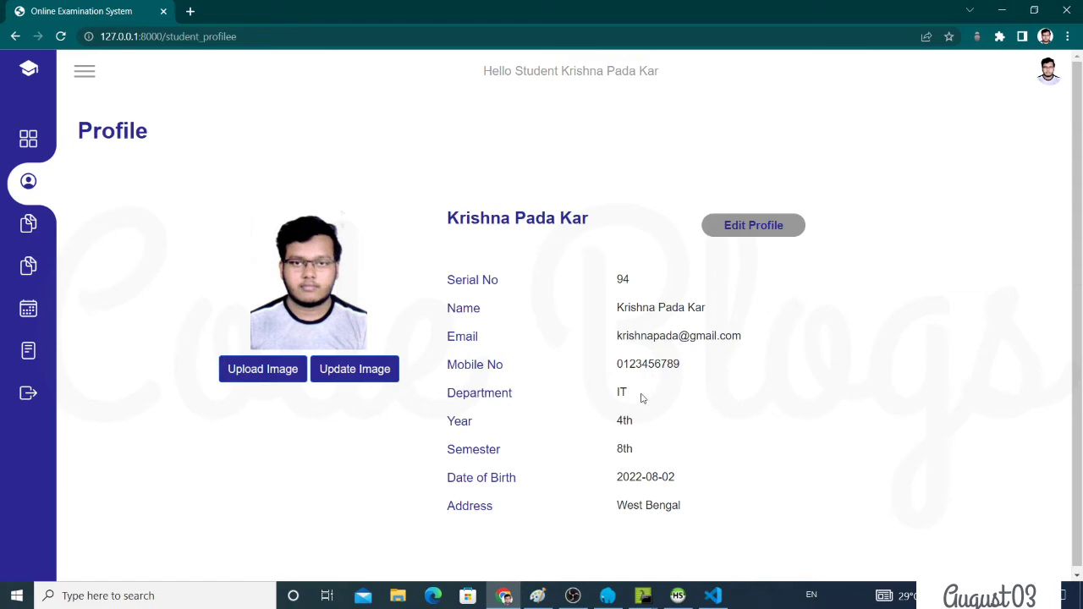
Edit the profile to drop the surname, choose 4th Year and 8th Semester, and submit
left_click(755, 228)
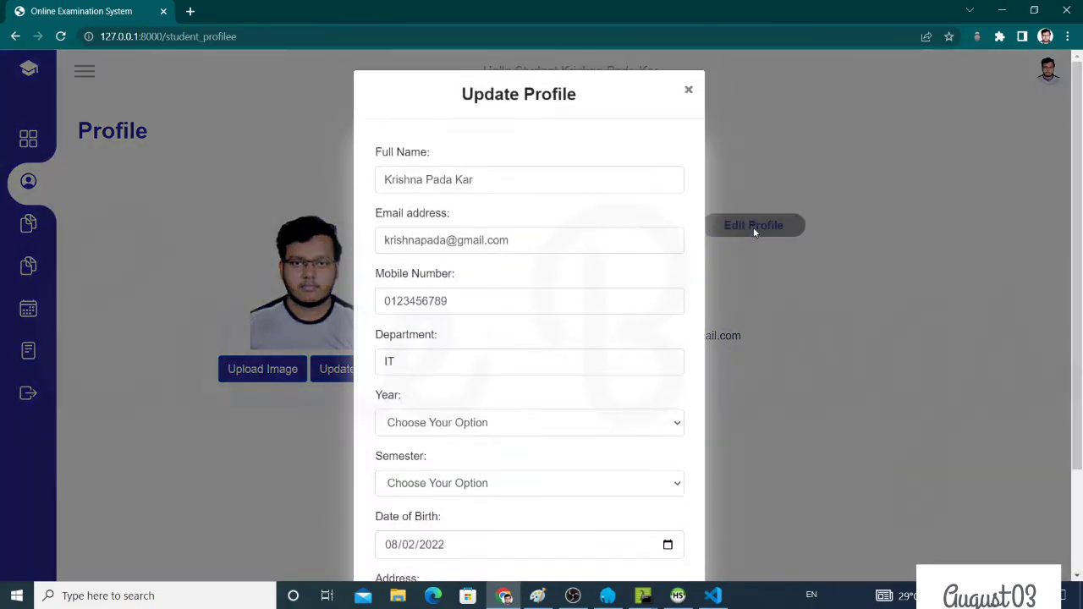
left_click(544, 176)
key("BackSpace")
key("BackSpace")
key("BackSpace")
key("BackSpace")
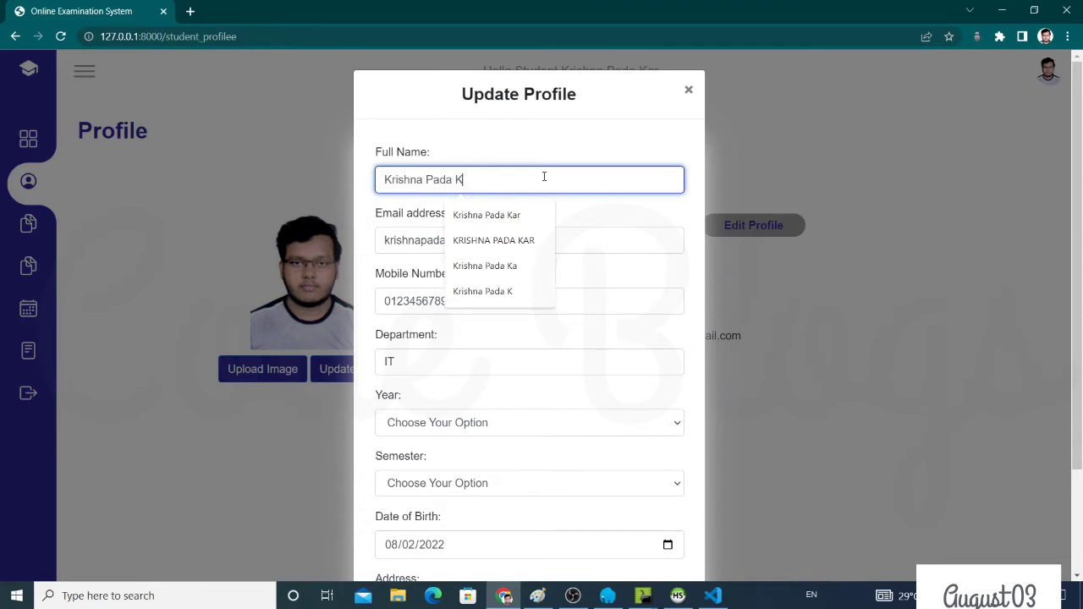
left_click(574, 142)
scroll(574, 141, "down", 2)
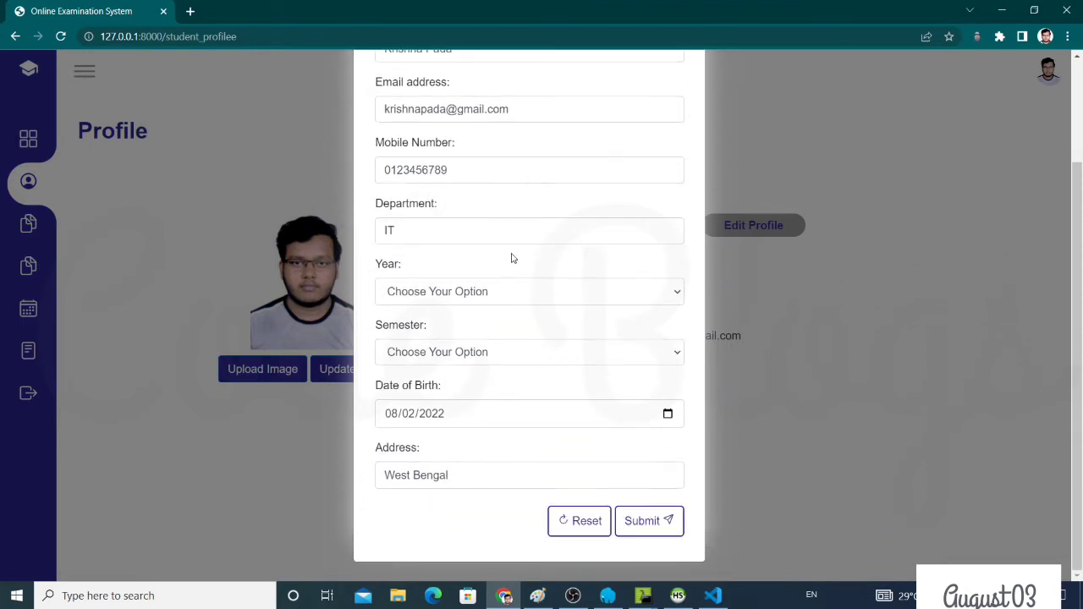
left_click(483, 293)
left_click(480, 368)
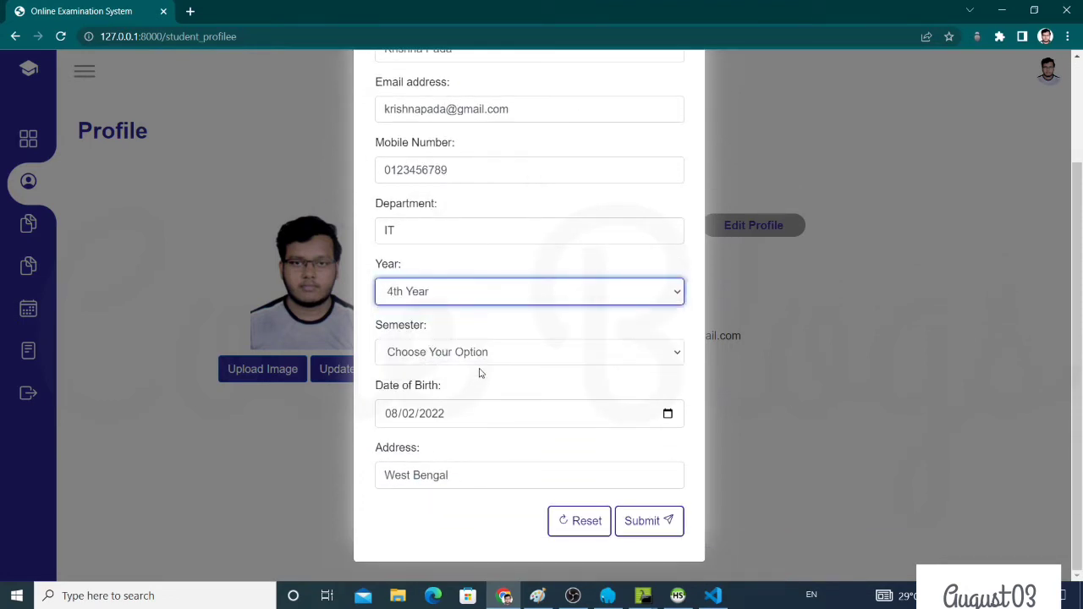
left_click(474, 354)
left_click(494, 485)
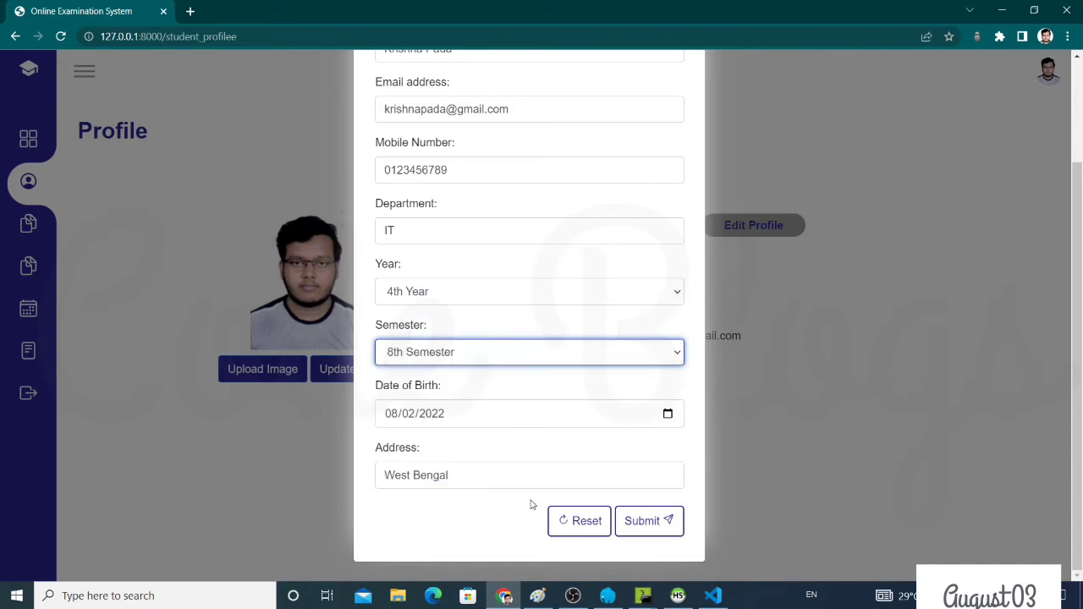
left_click(640, 520)
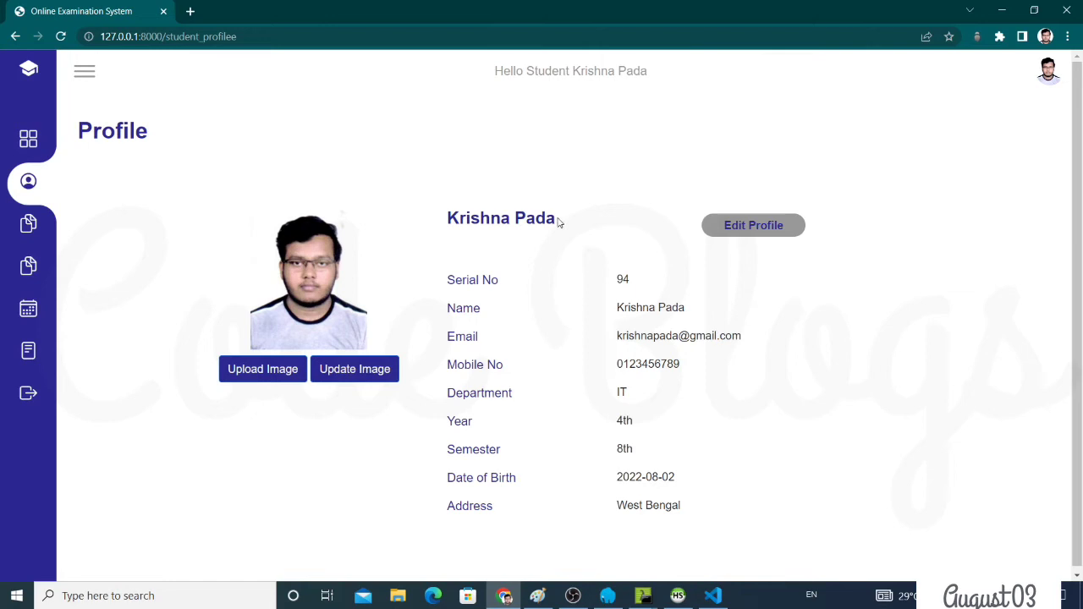
Check the shortened name in the profile heading and the greeting
left_click_drag(558, 223, 459, 194)
left_click(568, 105)
left_click_drag(699, 85, 605, 92)
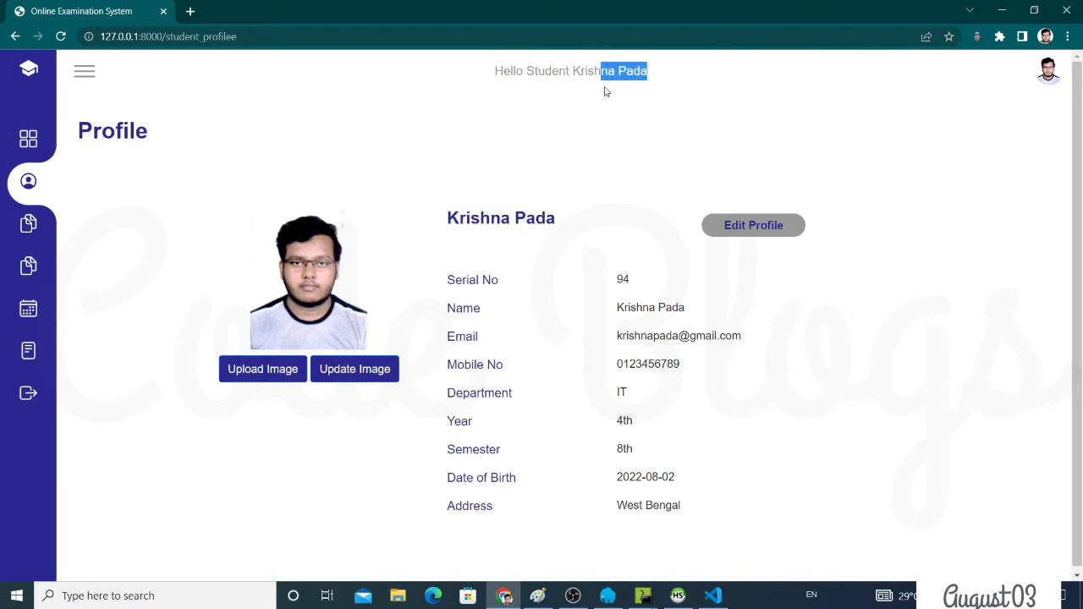
left_click(824, 236)
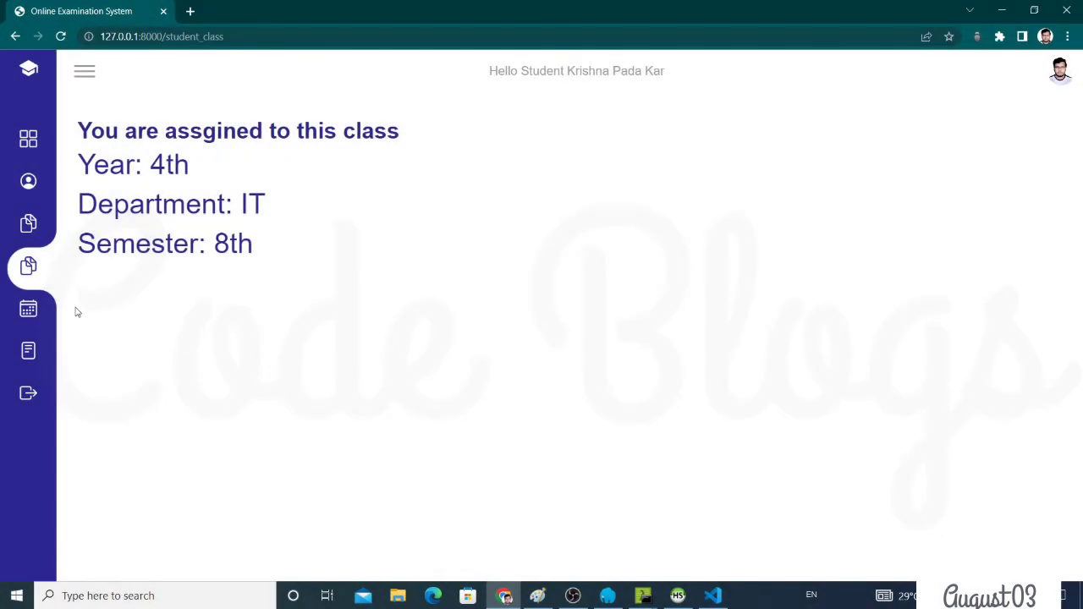
From the Exam section, submit a webcam snapshot for face verification and start Cryptography CA2
left_click(47, 310)
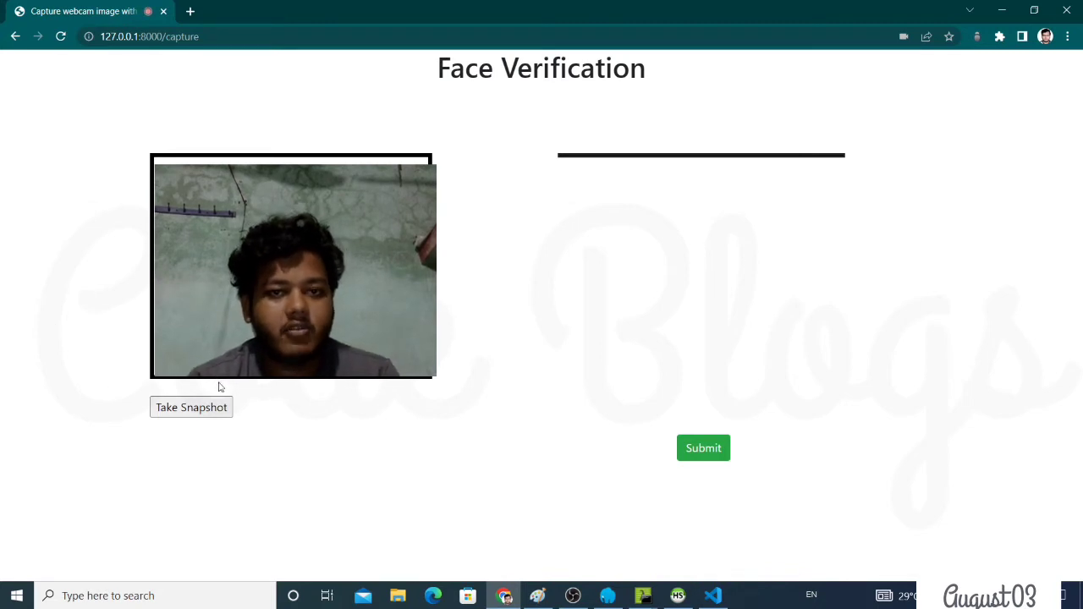
left_click(194, 414)
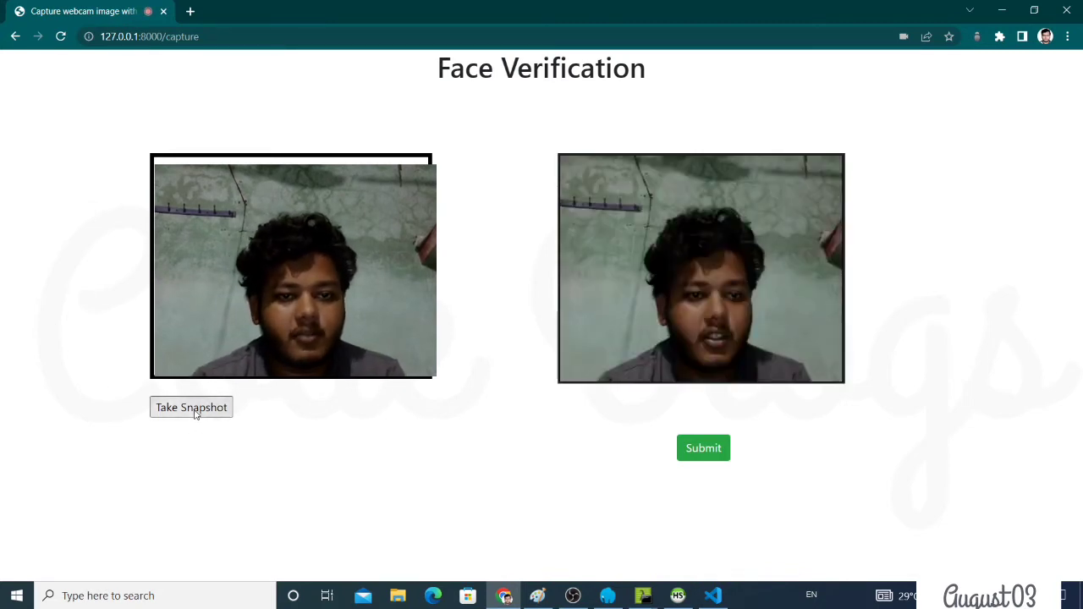
left_click(690, 446)
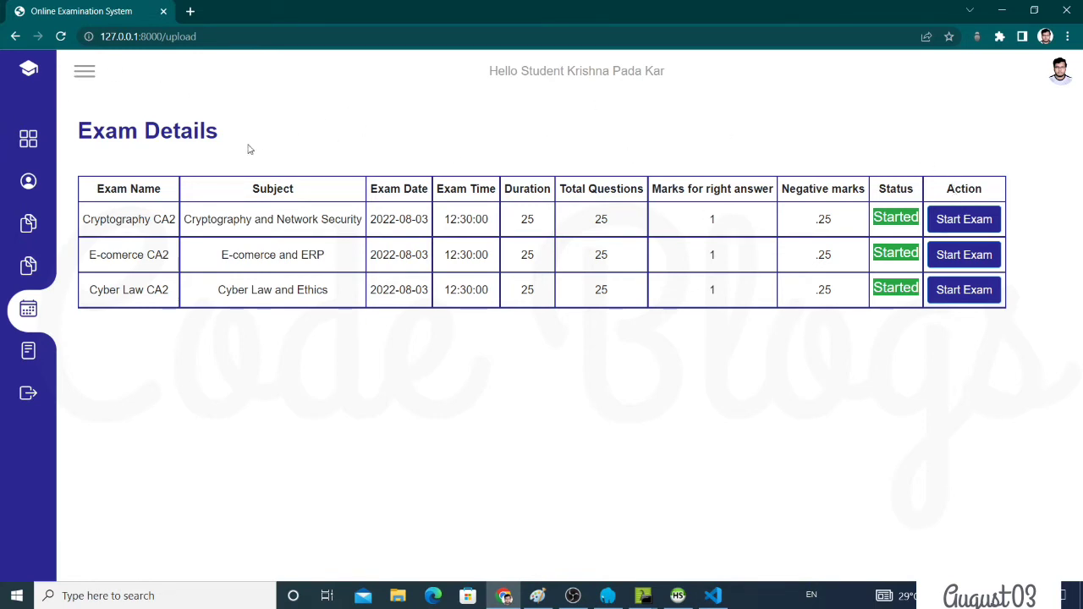
double_click(88, 216)
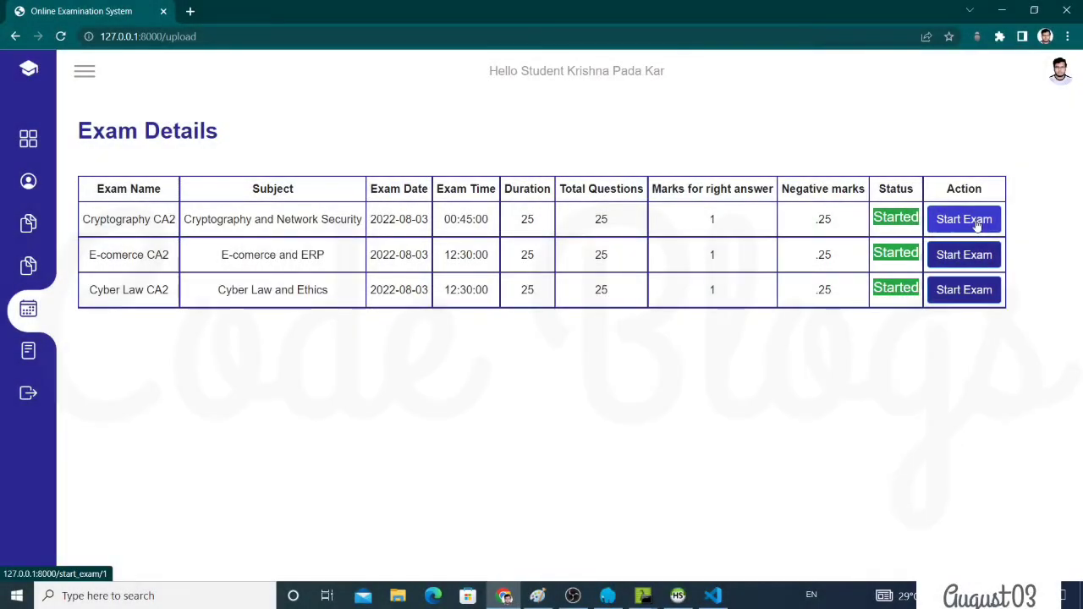
left_click(977, 220)
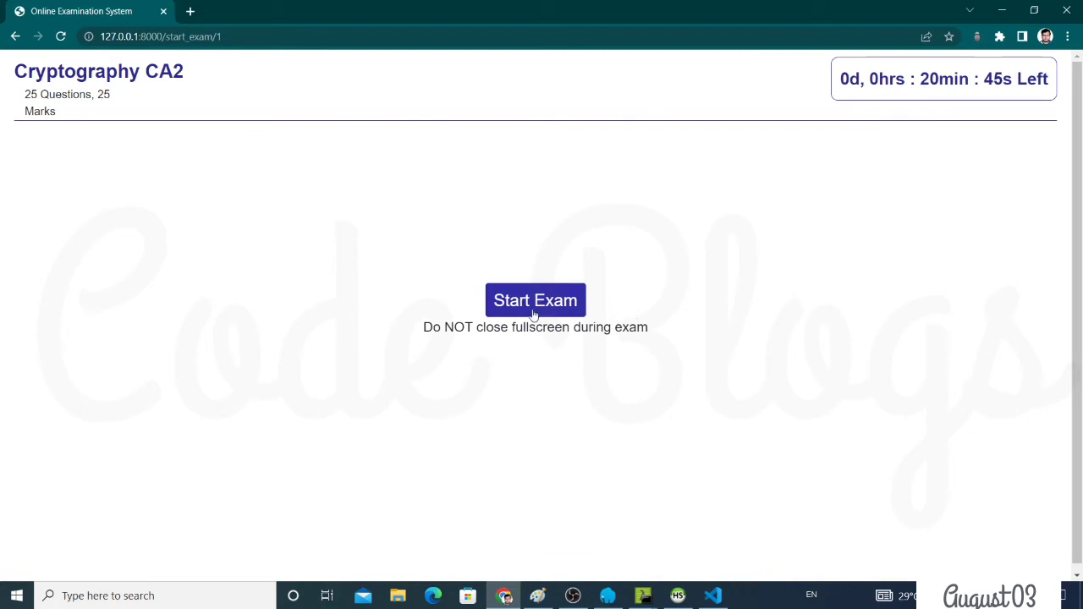
Refresh the exam after leaving fullscreen disabled it, and restart Cryptography CA2 in fullscreen
left_click(534, 313)
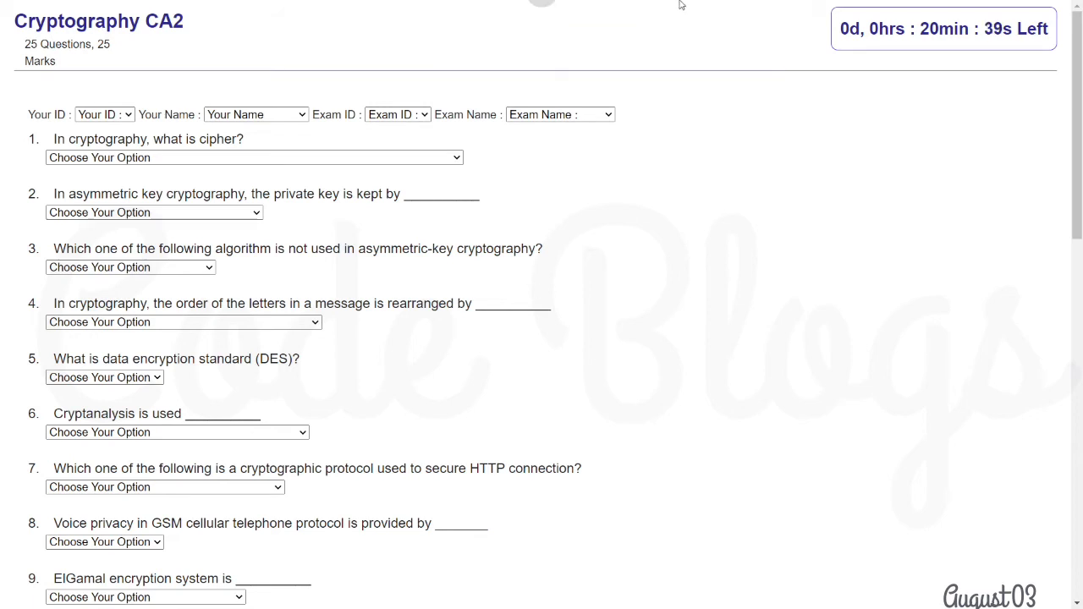
mouse_move(586, 7)
left_click(547, 53)
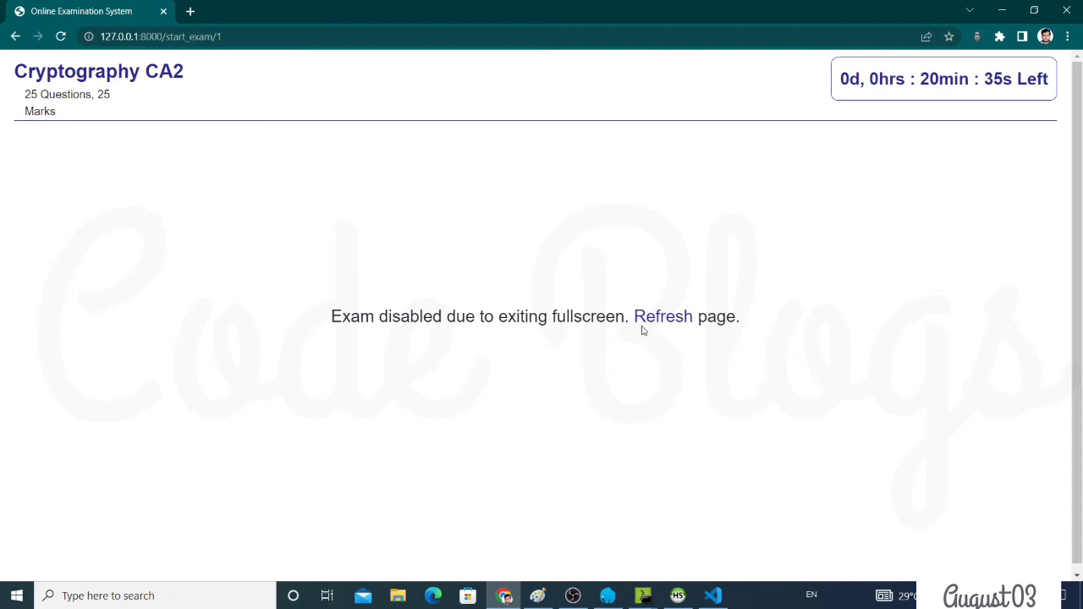
left_click(664, 318)
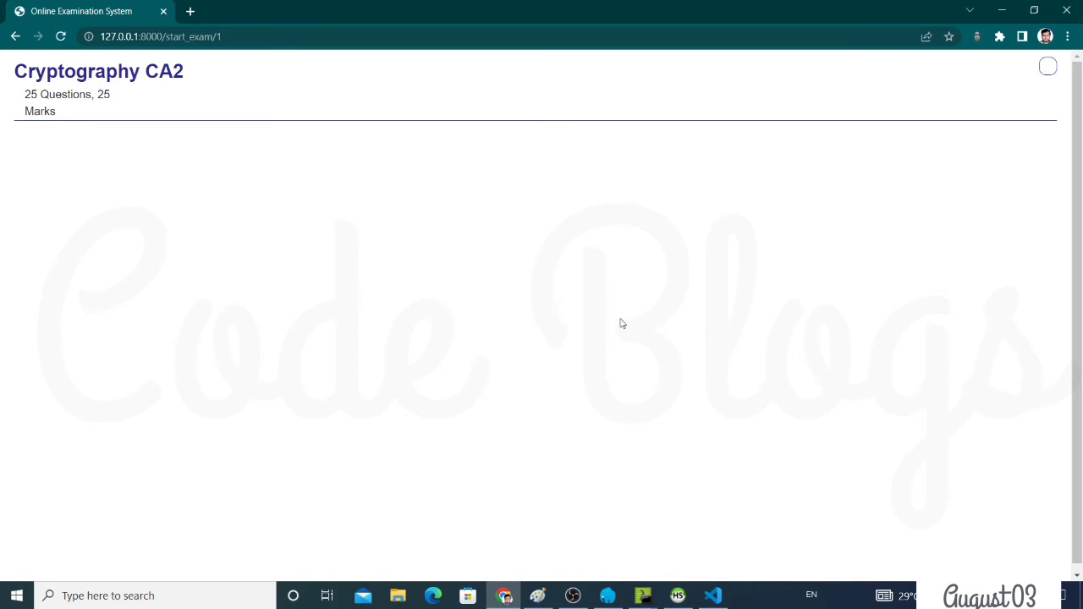
left_click(498, 306)
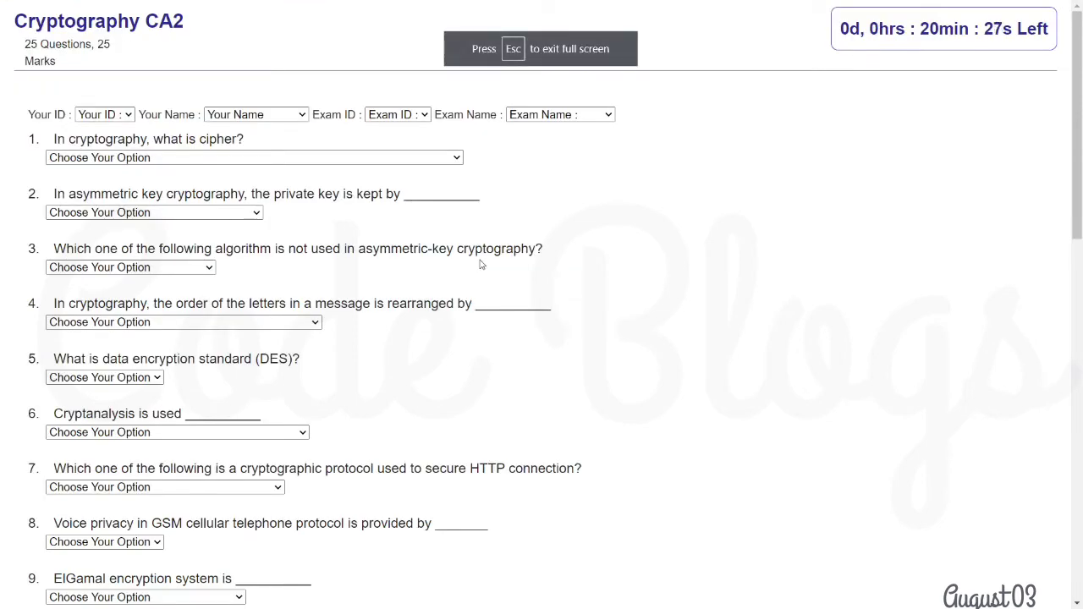
Choose the student's own ID and name, exam ID 1 and exam name Cryptography CA2
left_click(93, 115)
left_click(97, 142)
left_click(254, 114)
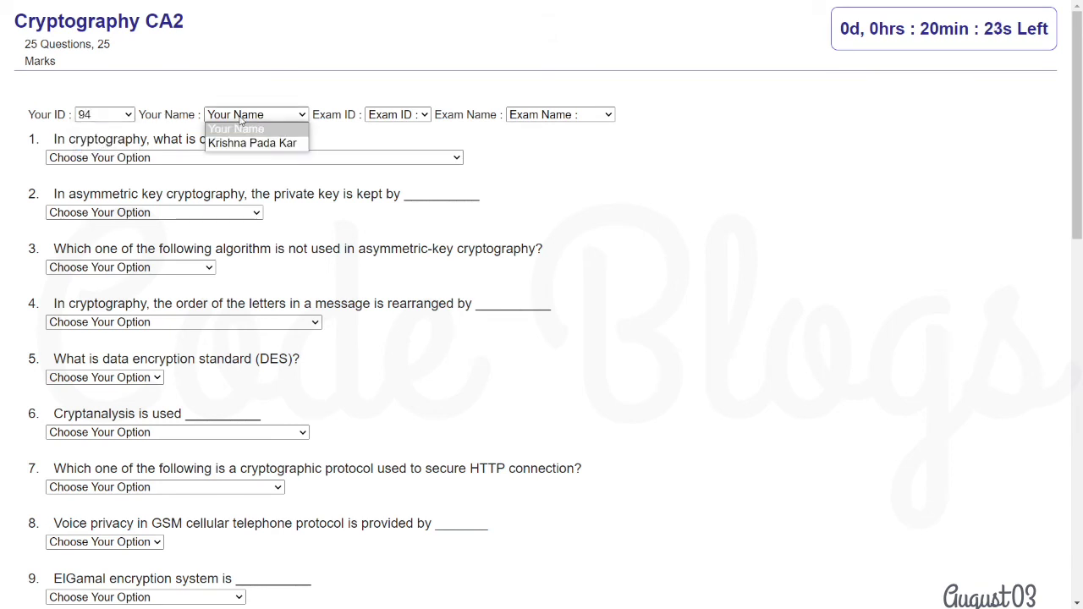
left_click(254, 157)
left_click(247, 120)
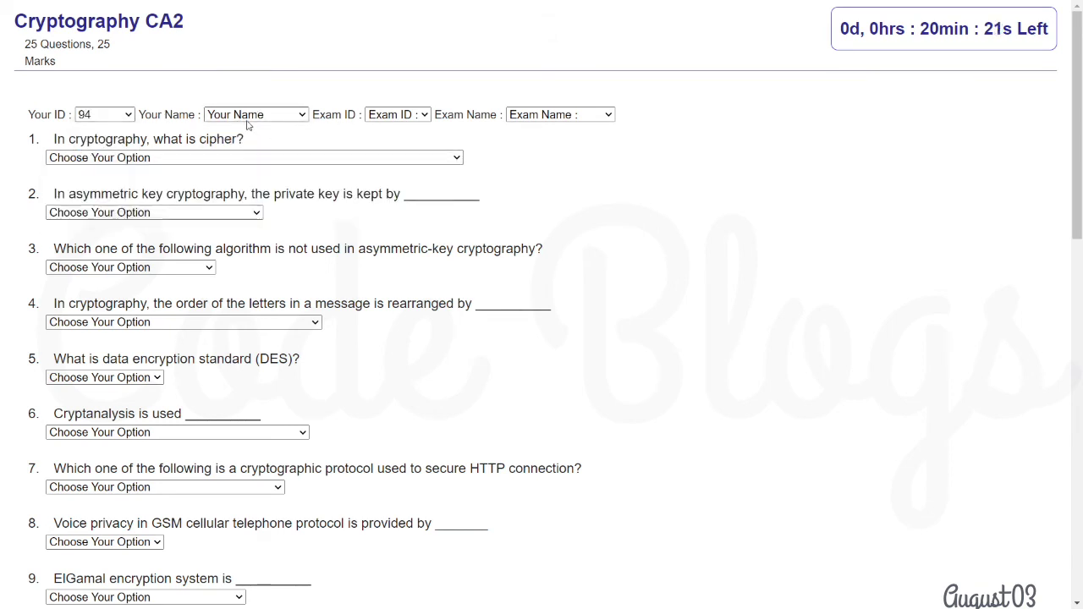
left_click(250, 115)
left_click(244, 142)
left_click(397, 114)
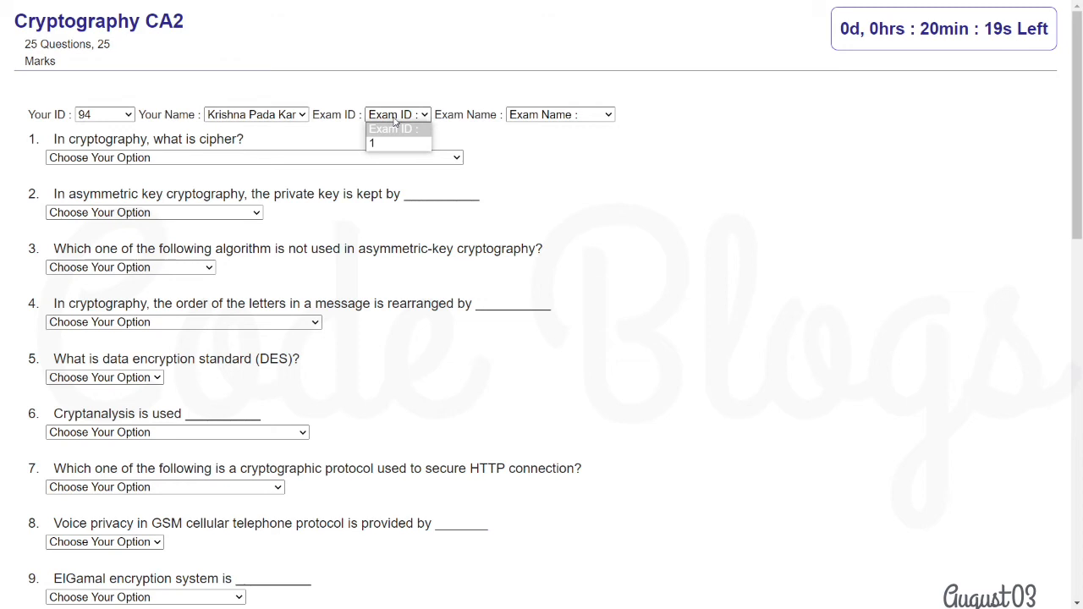
left_click(396, 141)
left_click(580, 117)
left_click(563, 143)
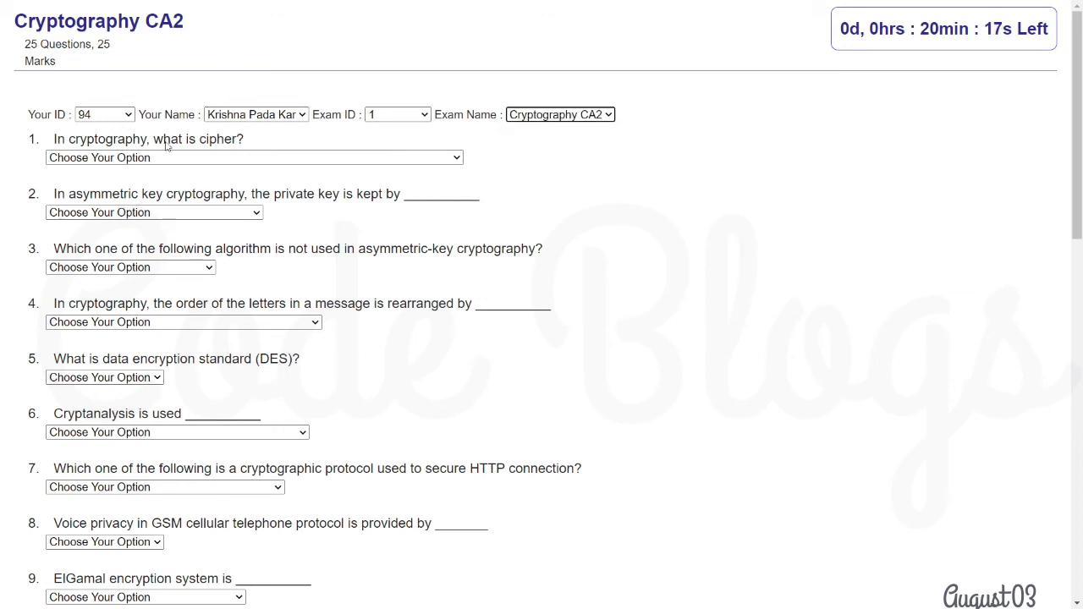
left_click(146, 158)
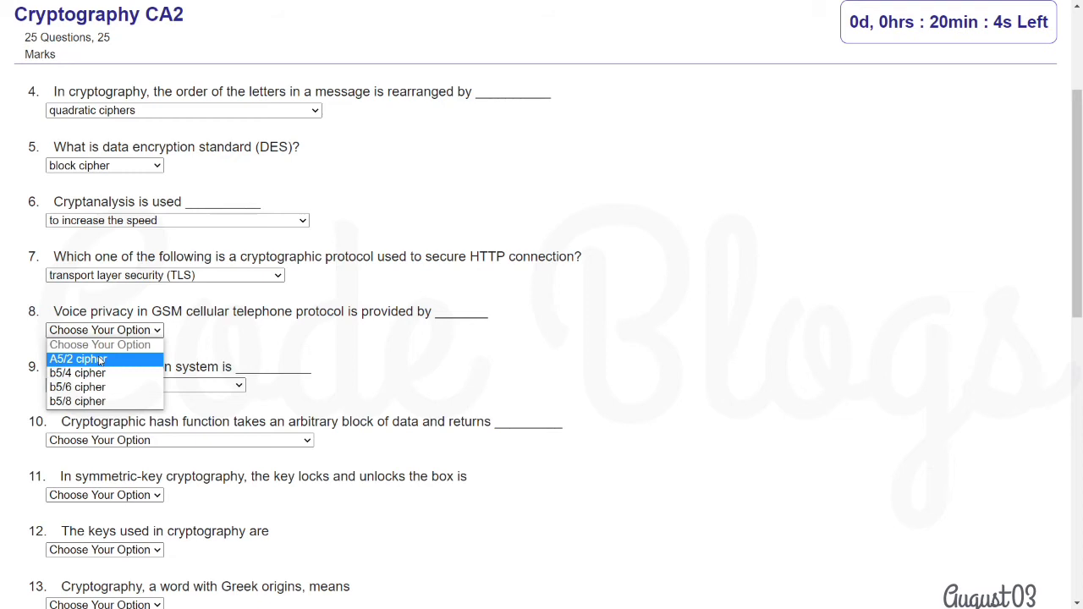
Answer Q8–Q12: b5/6 cipher, not an encryption algorithm, fixed-and-variable bit string, public, secret key
left_click(101, 367)
scroll(108, 332, "down", 2)
left_click(124, 245)
left_click(118, 301)
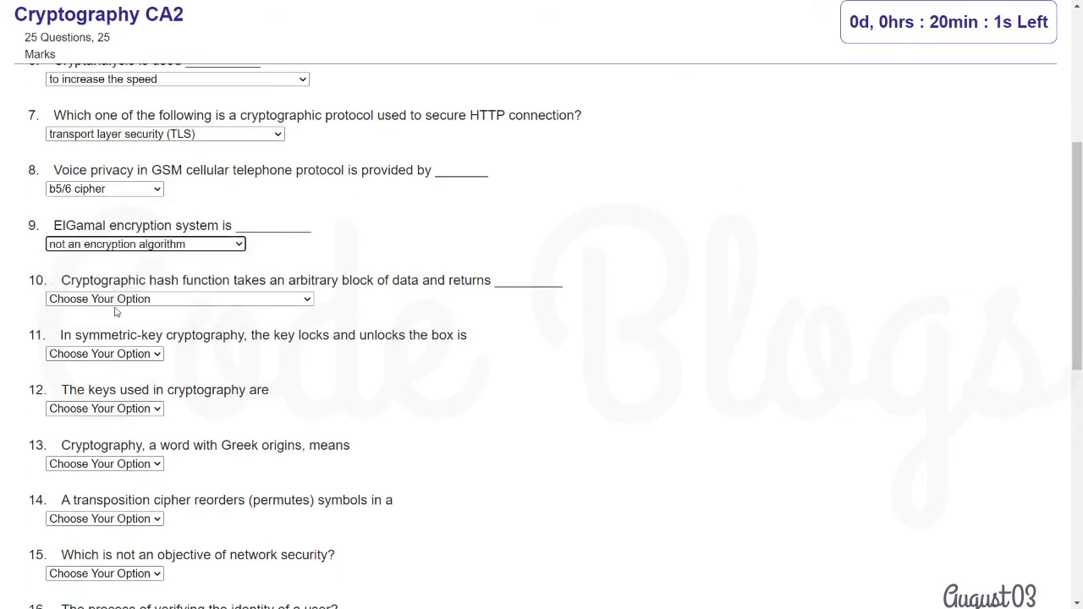
left_click(107, 300)
left_click(99, 355)
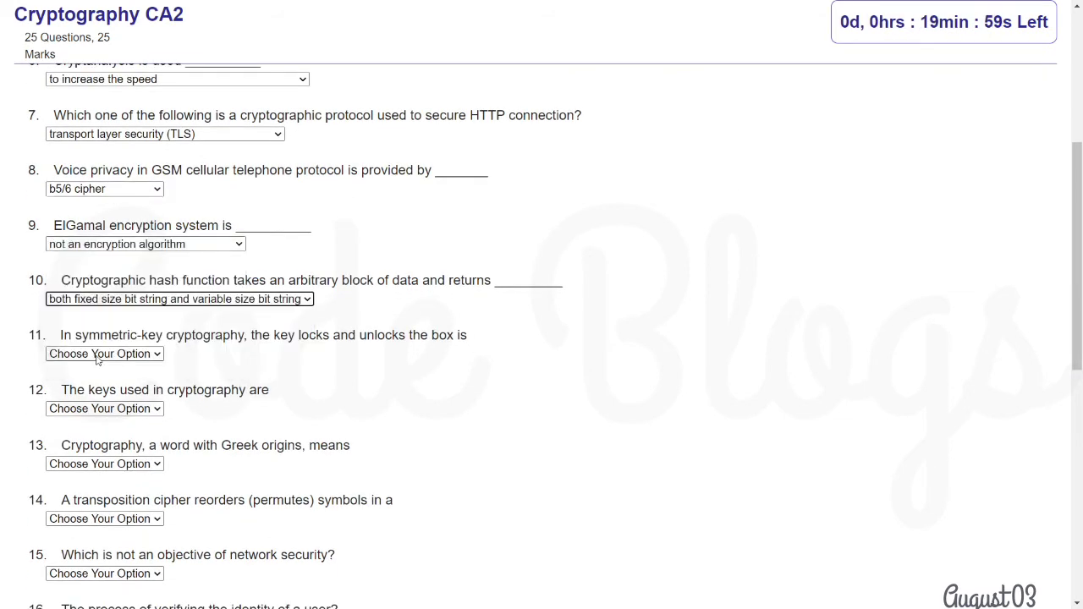
left_click(97, 354)
left_click(90, 424)
left_click(91, 410)
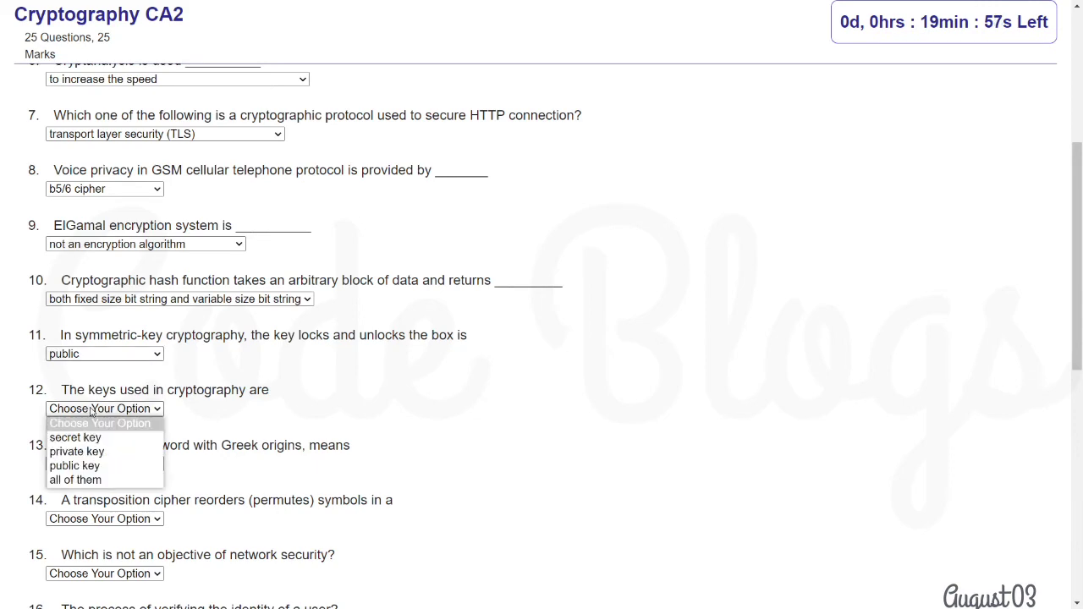
left_click(93, 438)
Answer Q13–Q17: closed writing, block of signals, access control, authentication, otp
scroll(106, 200, "down", 3)
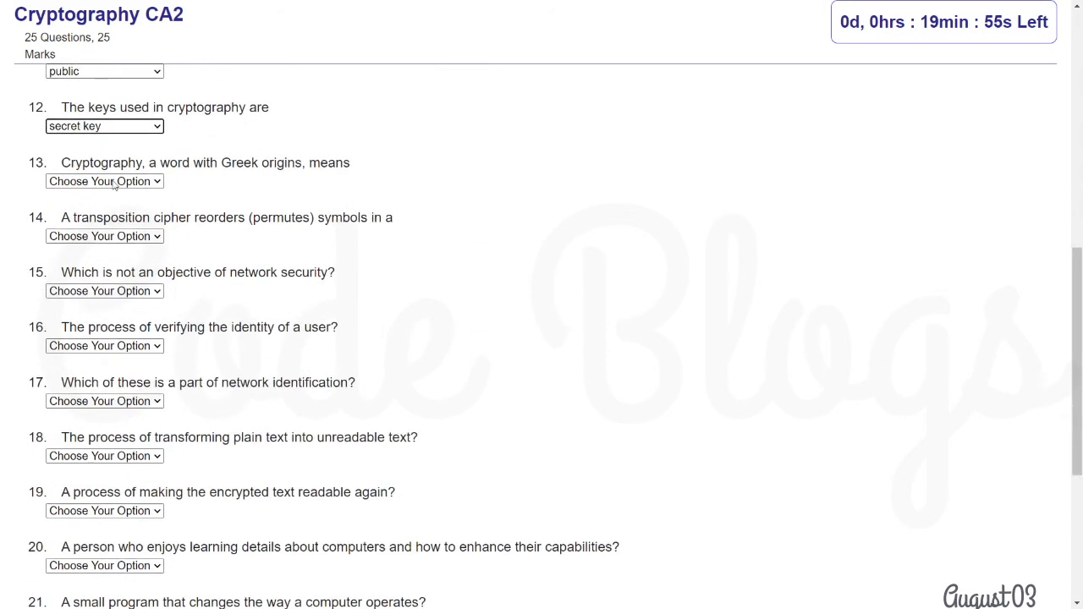
left_click(106, 184)
left_click(87, 250)
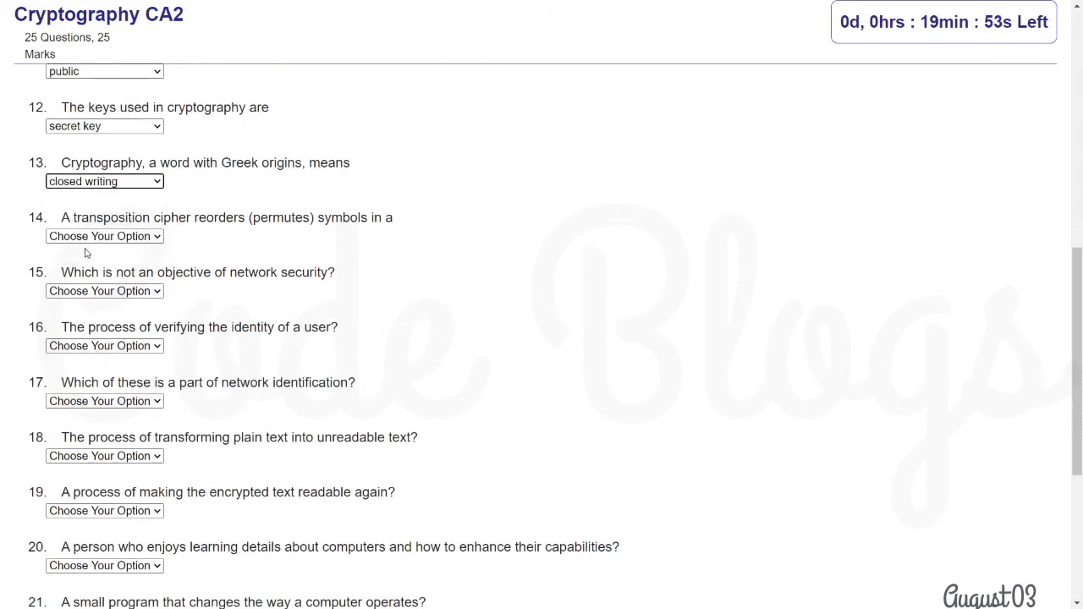
left_click(88, 237)
left_click(87, 290)
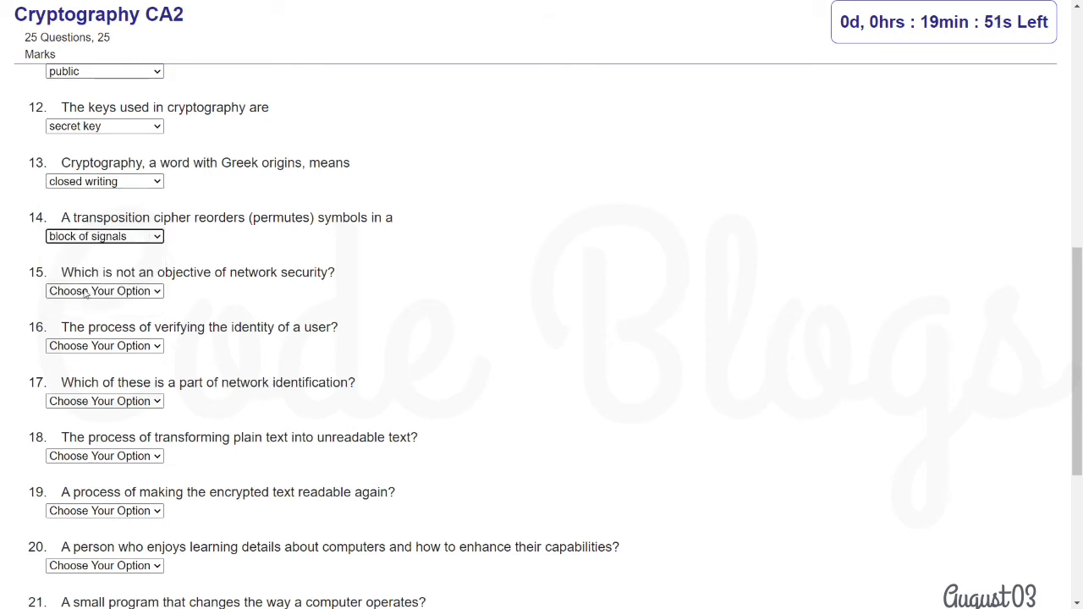
left_click(87, 291)
left_click(88, 345)
left_click(87, 347)
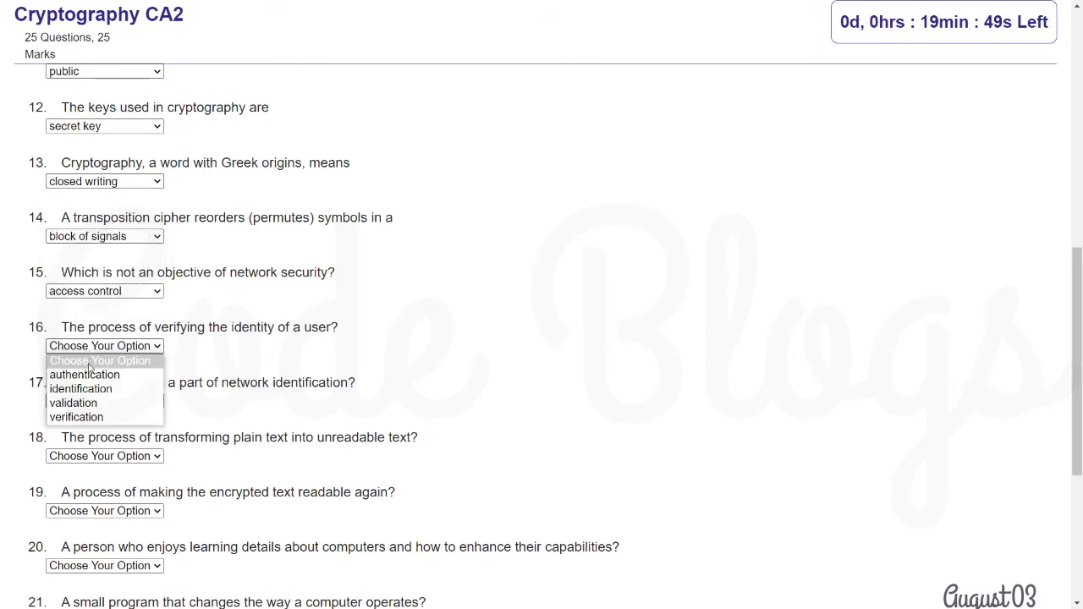
left_click(89, 375)
left_click(91, 401)
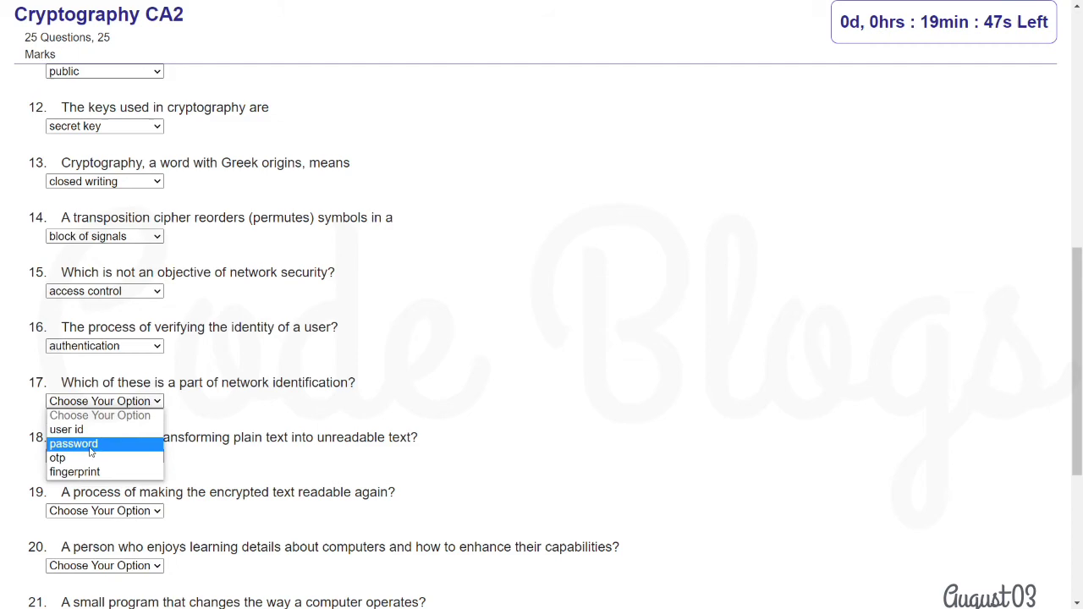
left_click(91, 457)
Answer Q18–Q20: encryption, information hiding, site controller
scroll(91, 458, "down", 2)
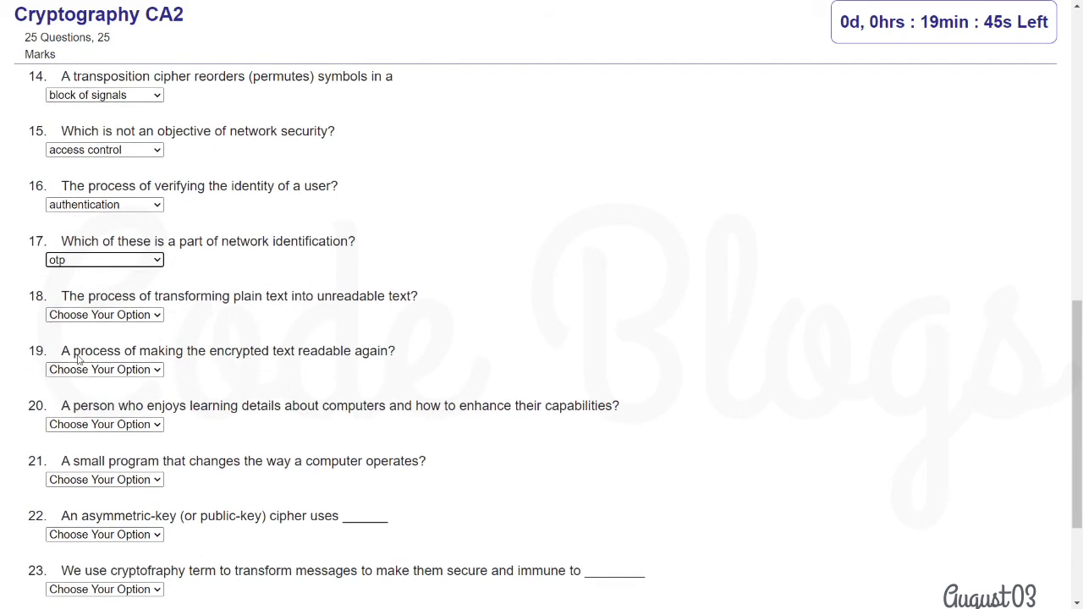
left_click(84, 312)
left_click(84, 358)
left_click(85, 369)
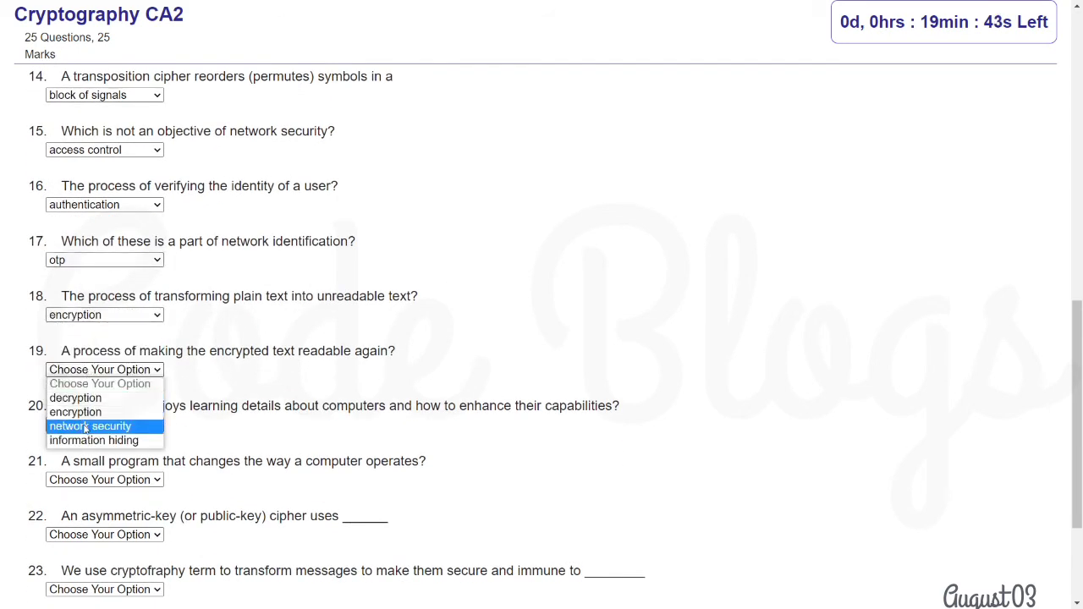
left_click(88, 435)
scroll(89, 414, "down", 2)
left_click(88, 239)
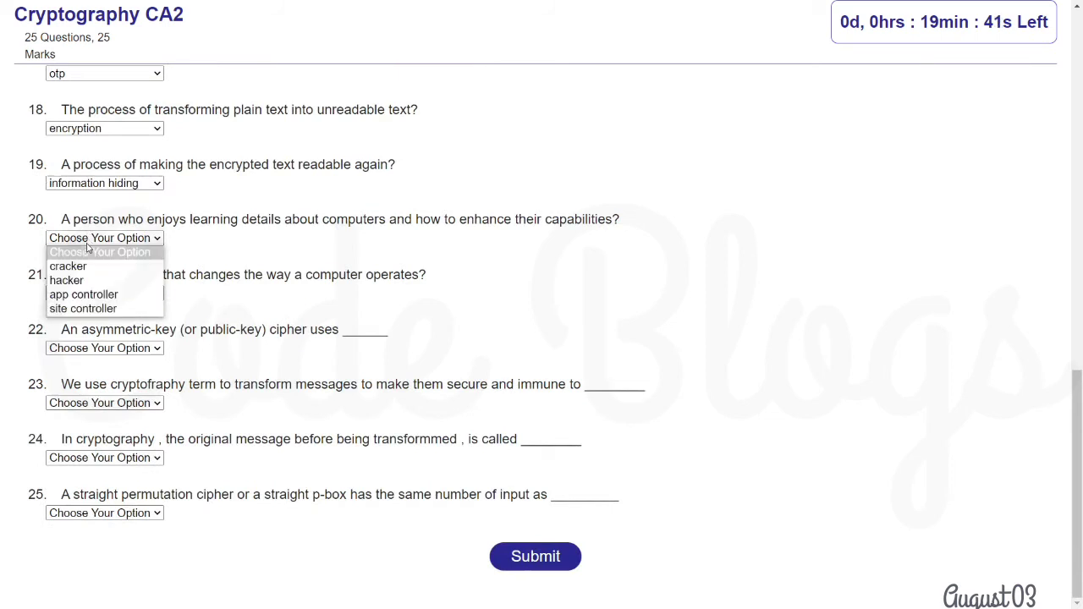
left_click(81, 307)
Answer Q21–Q25: trojan, 2 key, attacks, empty text, frames
left_click(79, 293)
left_click(78, 336)
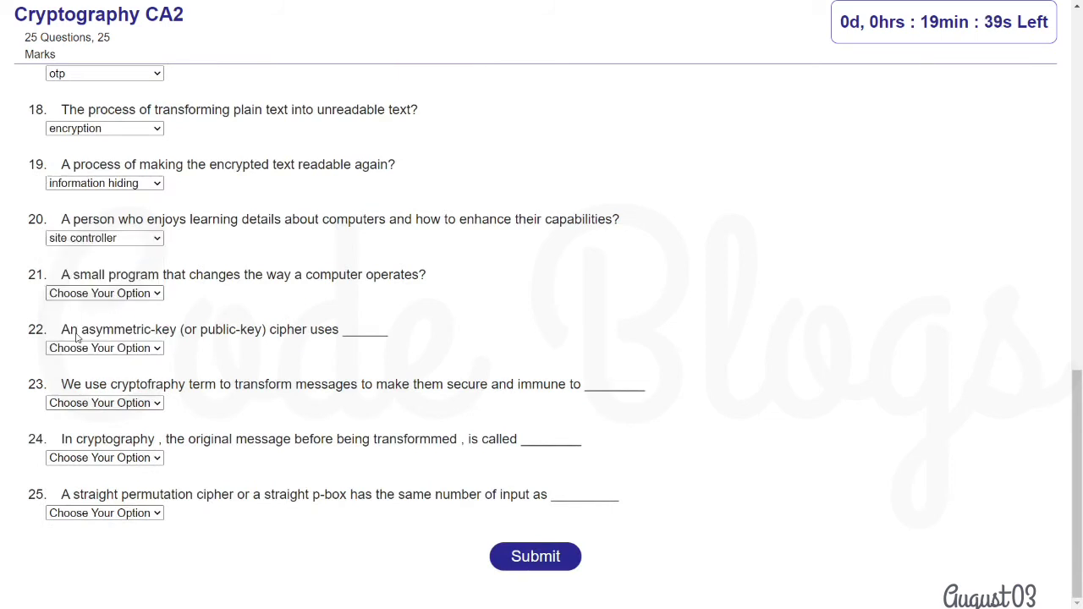
left_click(80, 348)
left_click(78, 390)
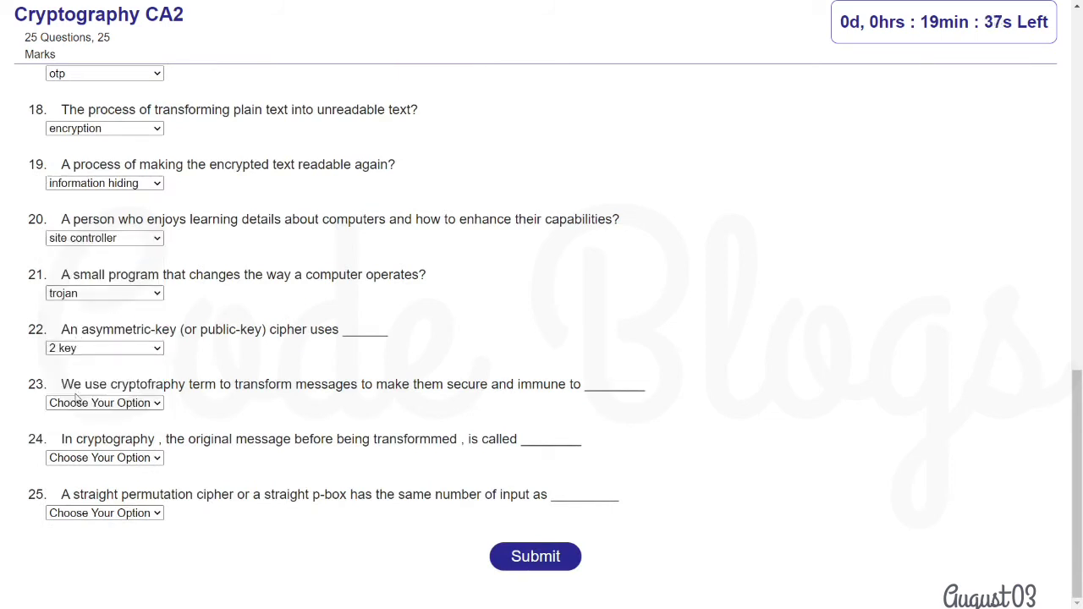
left_click(79, 403)
left_click(73, 462)
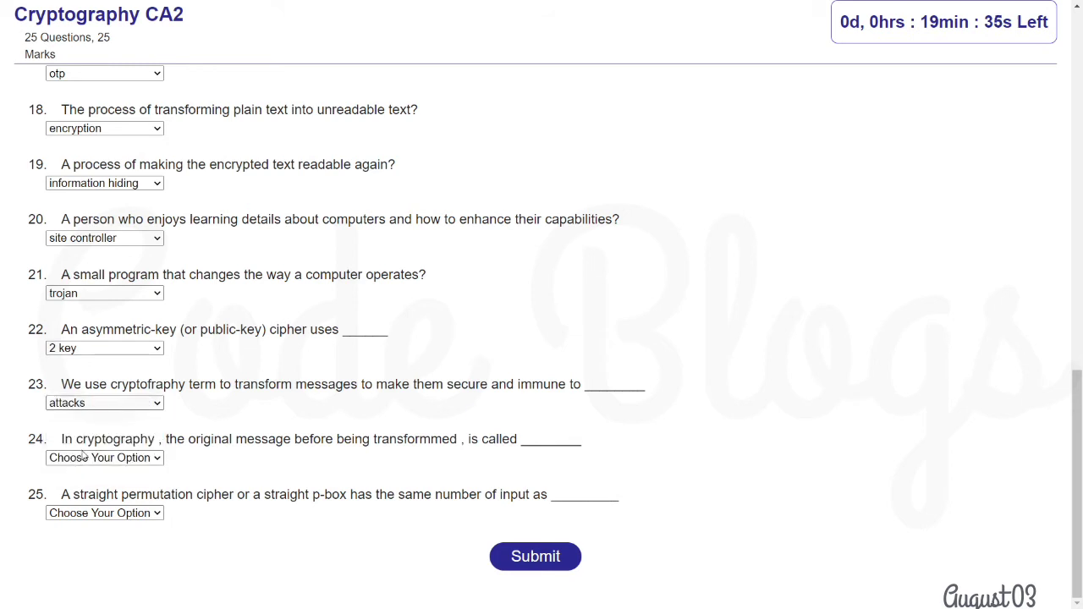
left_click(84, 457)
left_click(84, 515)
left_click(84, 512)
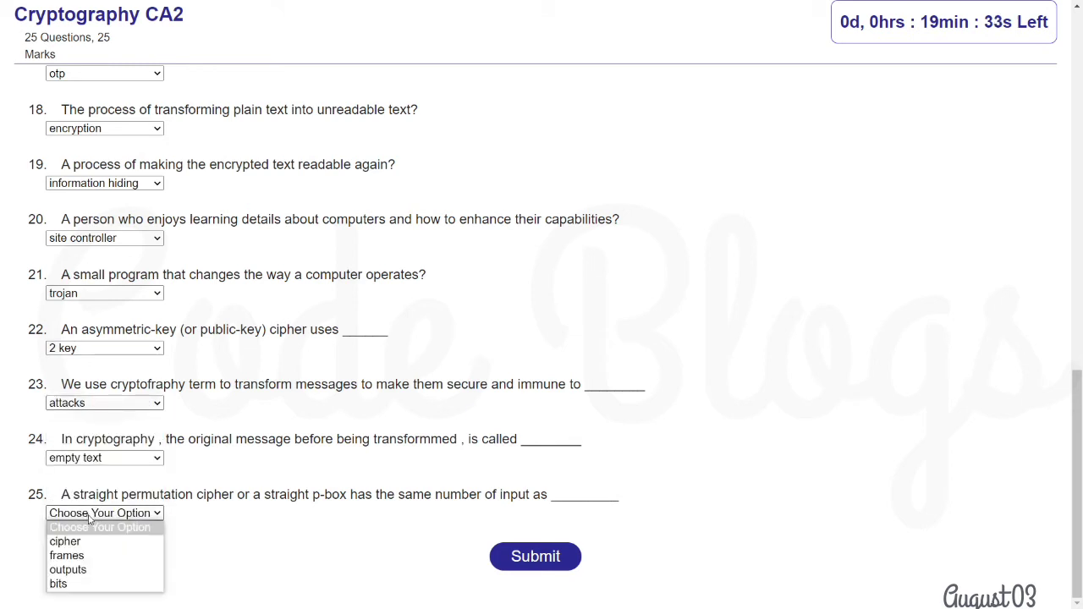
left_click(119, 554)
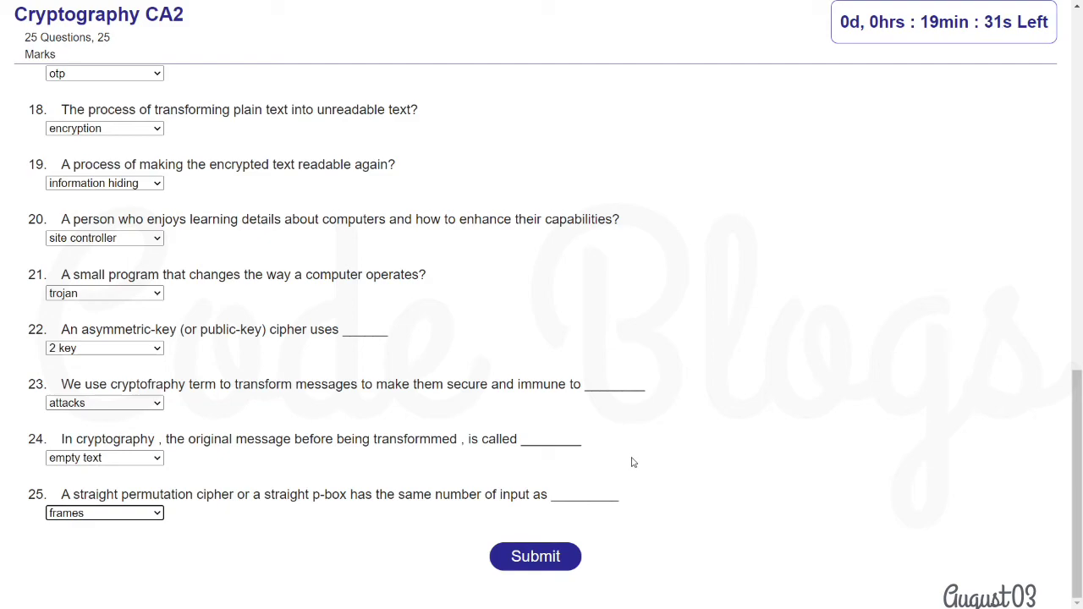
Review all chosen answers and submit the Cryptography CA2 exam
scroll(630, 453, "up", 10)
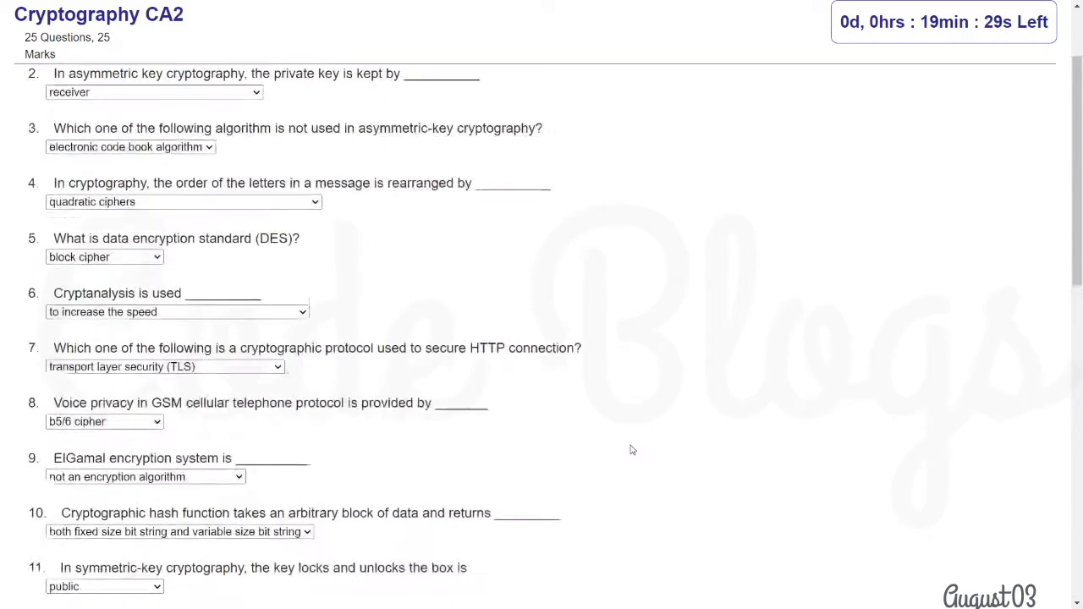
scroll(415, 276, "up", 3)
scroll(416, 276, "down", 12)
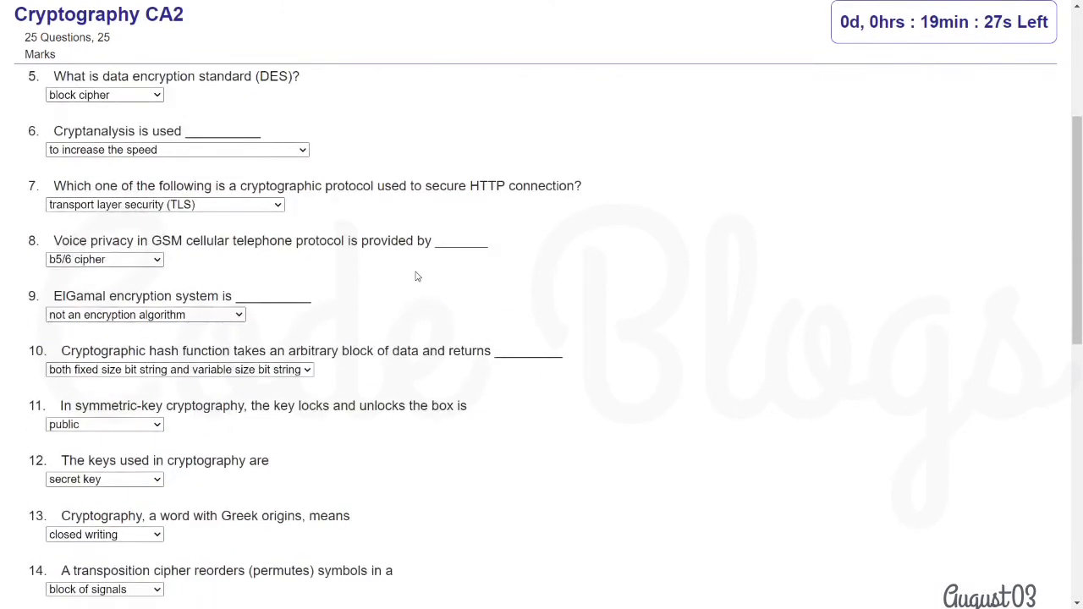
left_click(541, 587)
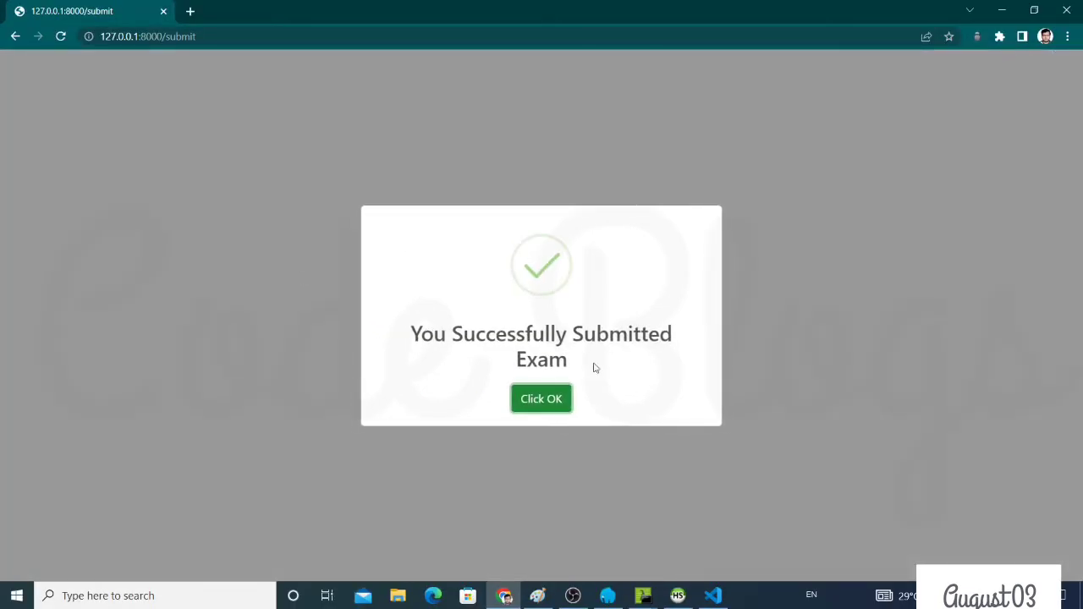
Acknowledge the submission success message and go to Login > Student
left_click(542, 405)
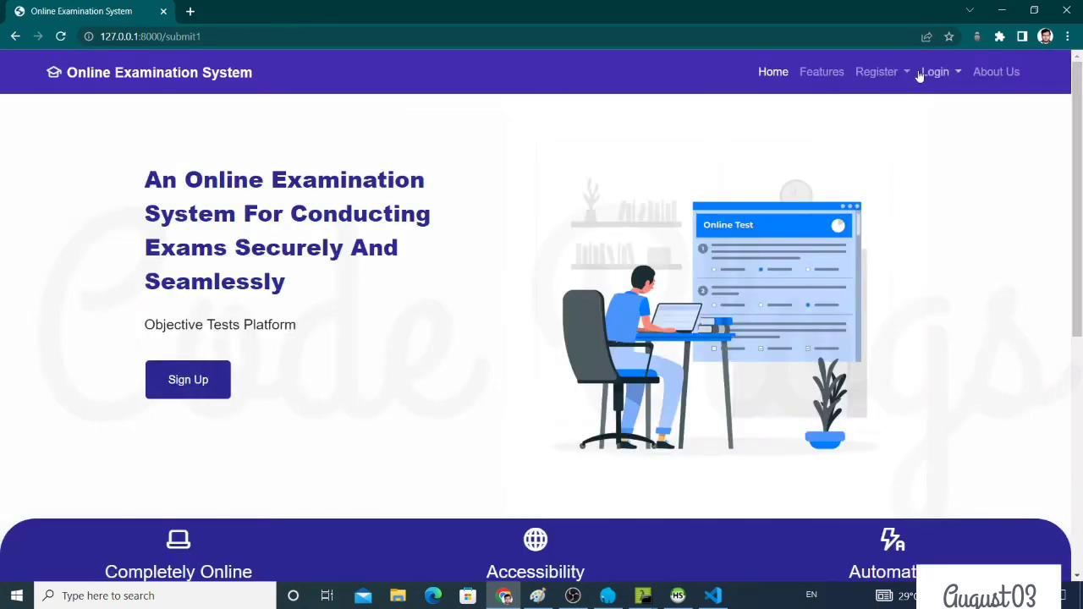
left_click(920, 73)
left_click(947, 107)
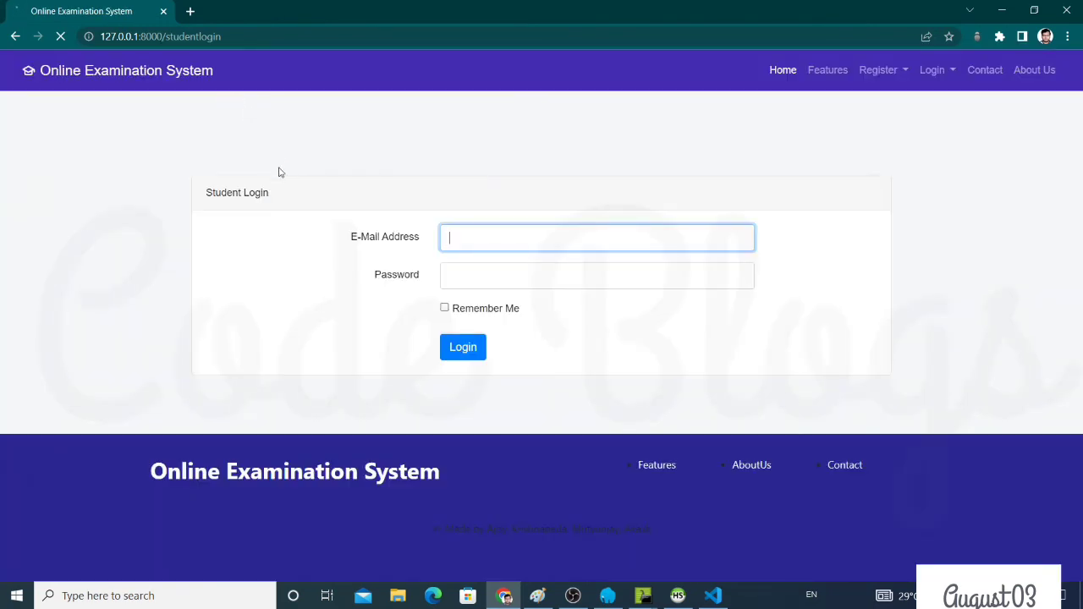
Log in with the autofilled student credentials and open the Result page
left_click(476, 353)
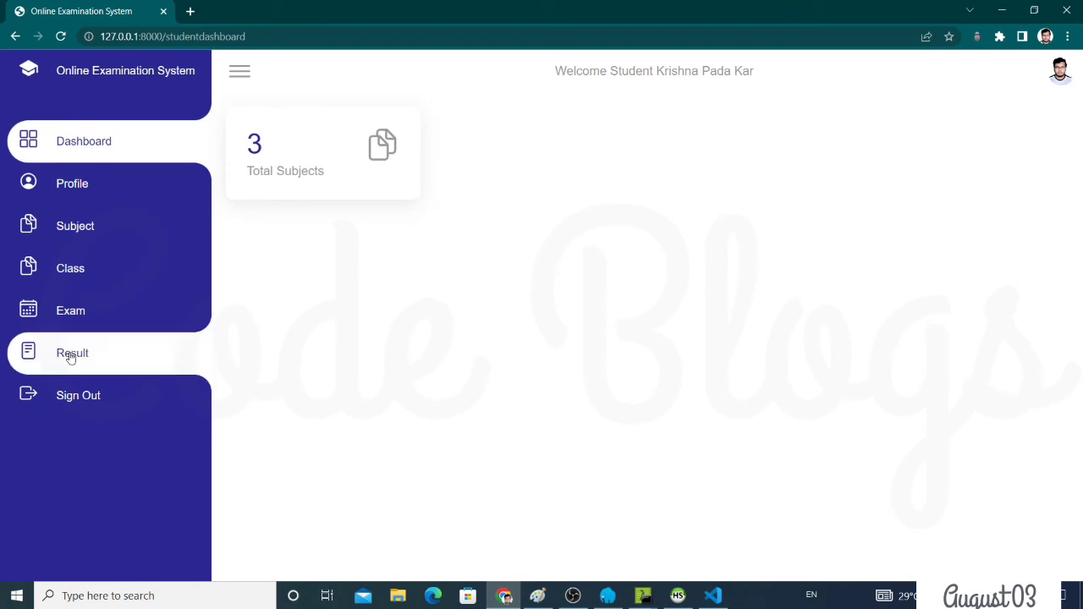
left_click(72, 357)
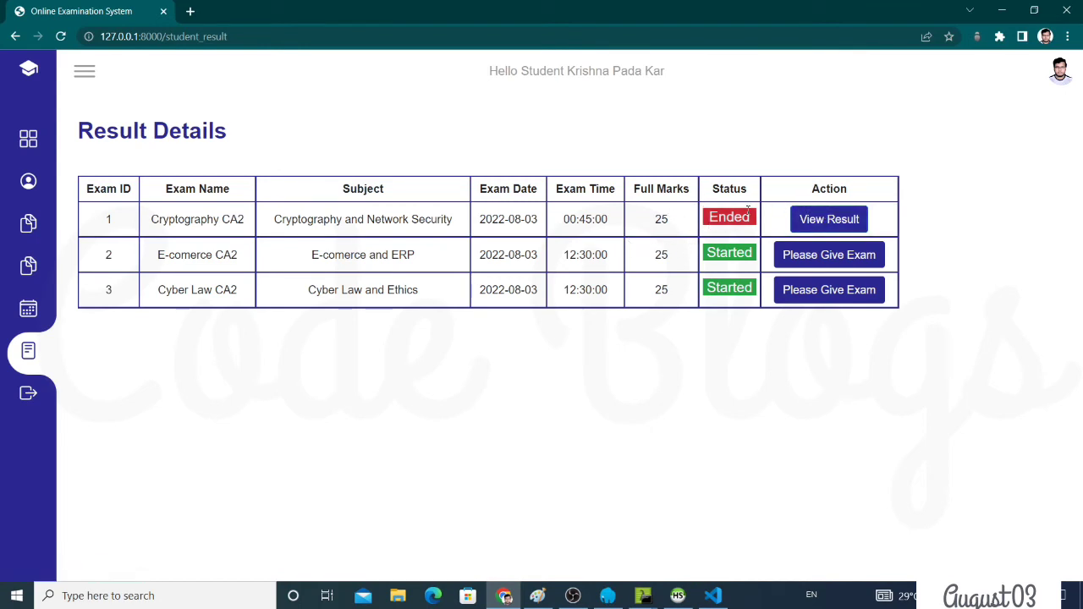
View the Cryptography CA2 result (-2.5 of 25 marks) and check, then cancel, its print preview
left_click(830, 223)
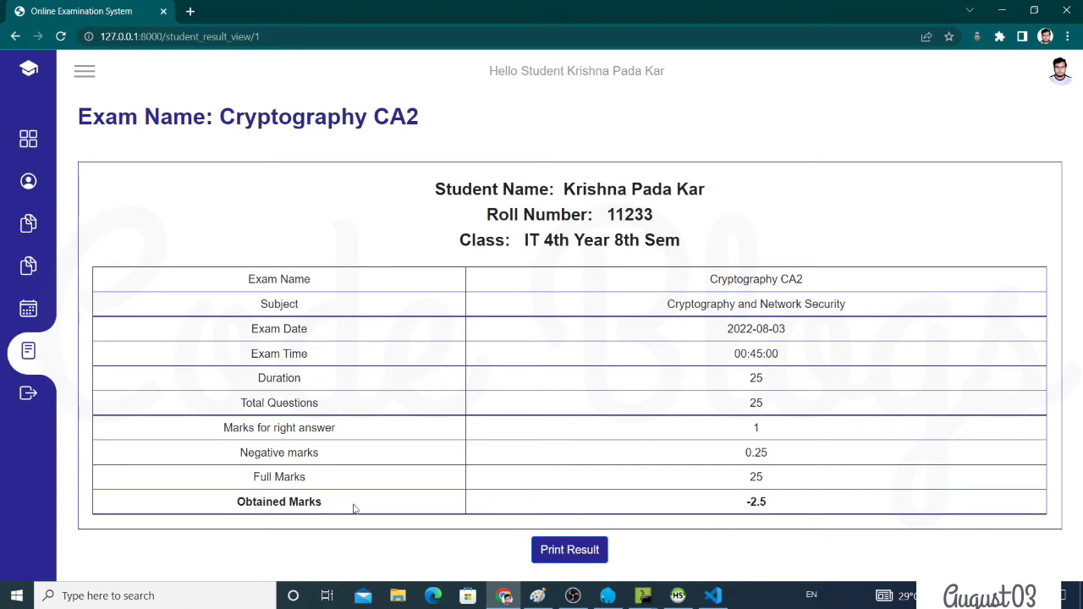
left_click(567, 552)
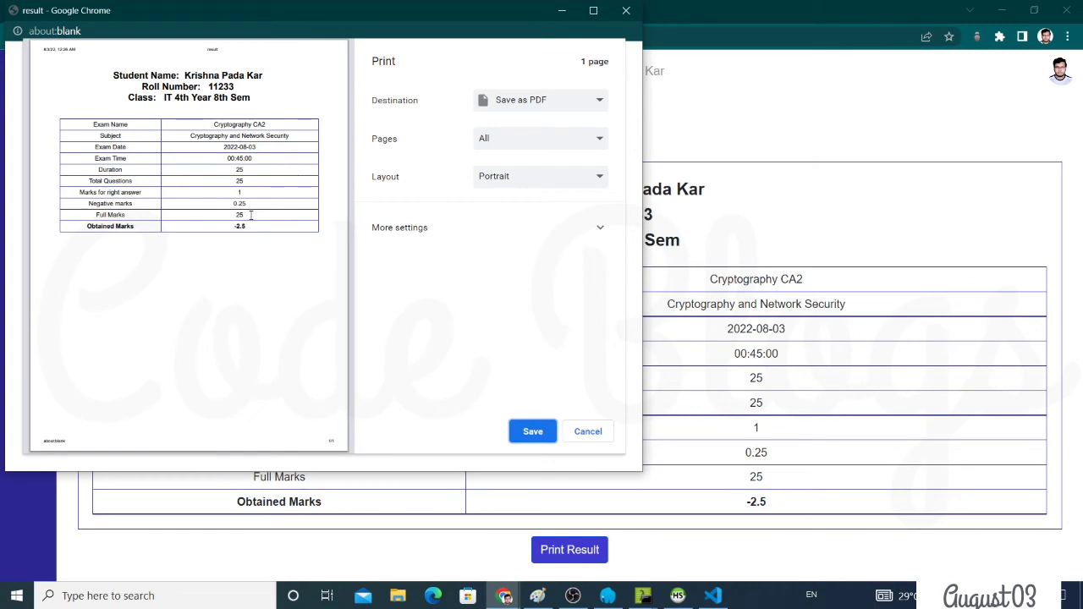
left_click(593, 431)
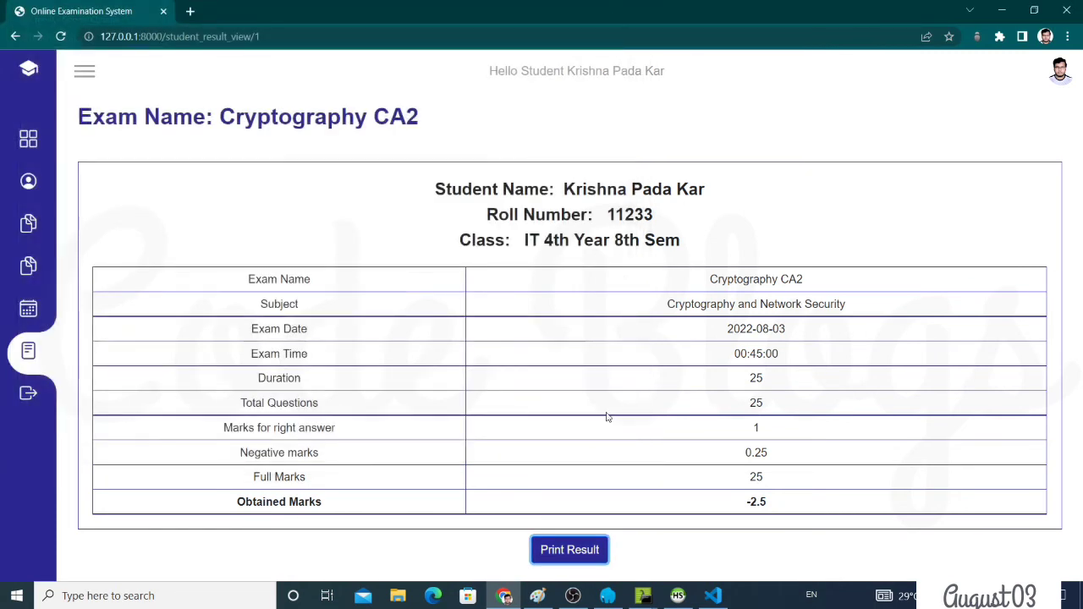
Sign out of the student account and log in with the saved teacher credentials
left_click(17, 398)
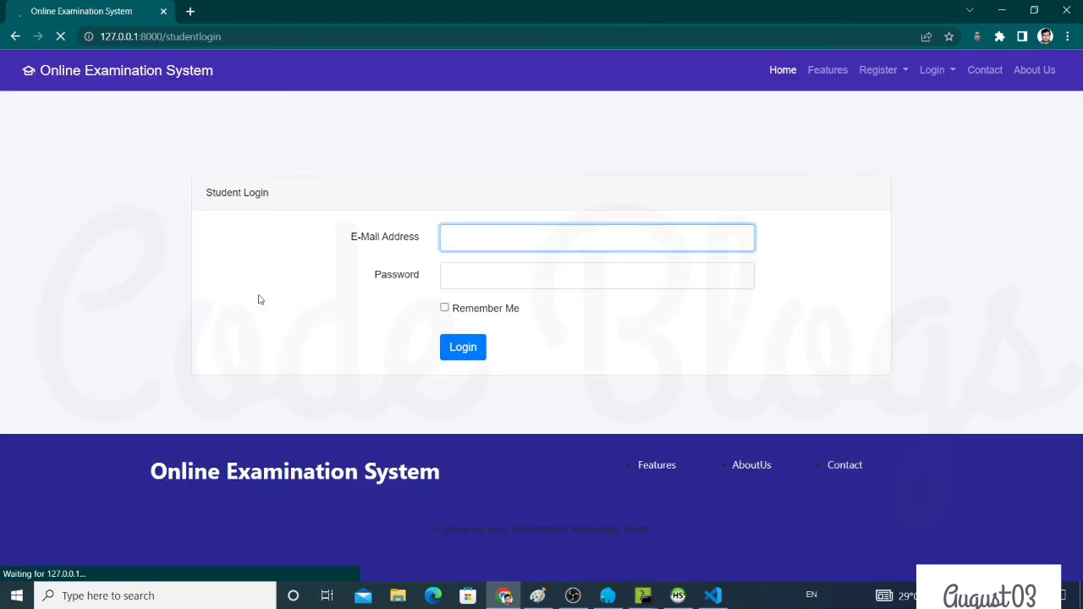
left_click(583, 243)
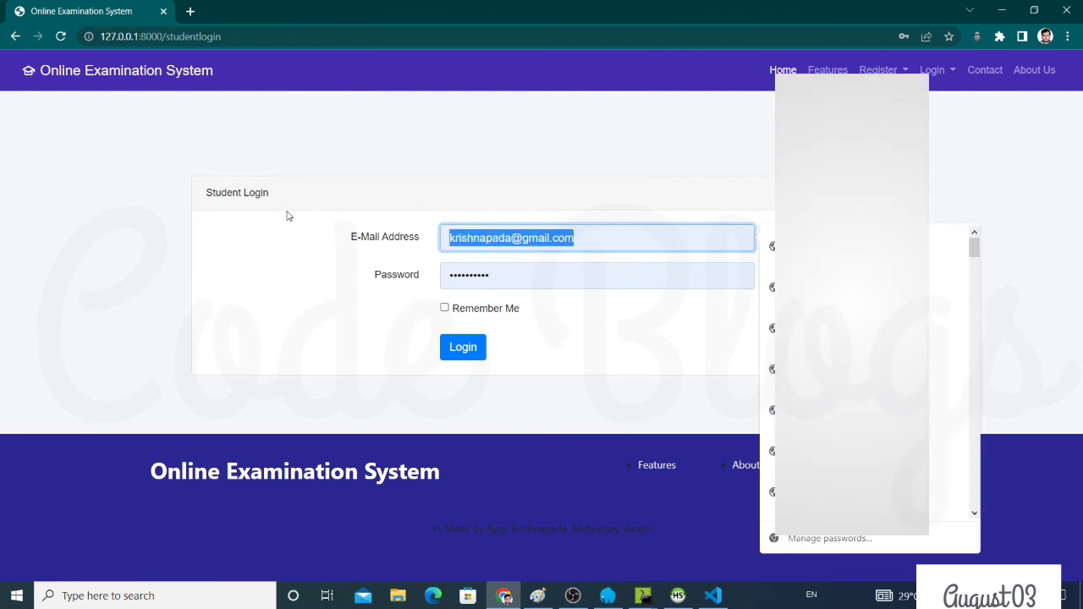
type("ajoykuma")
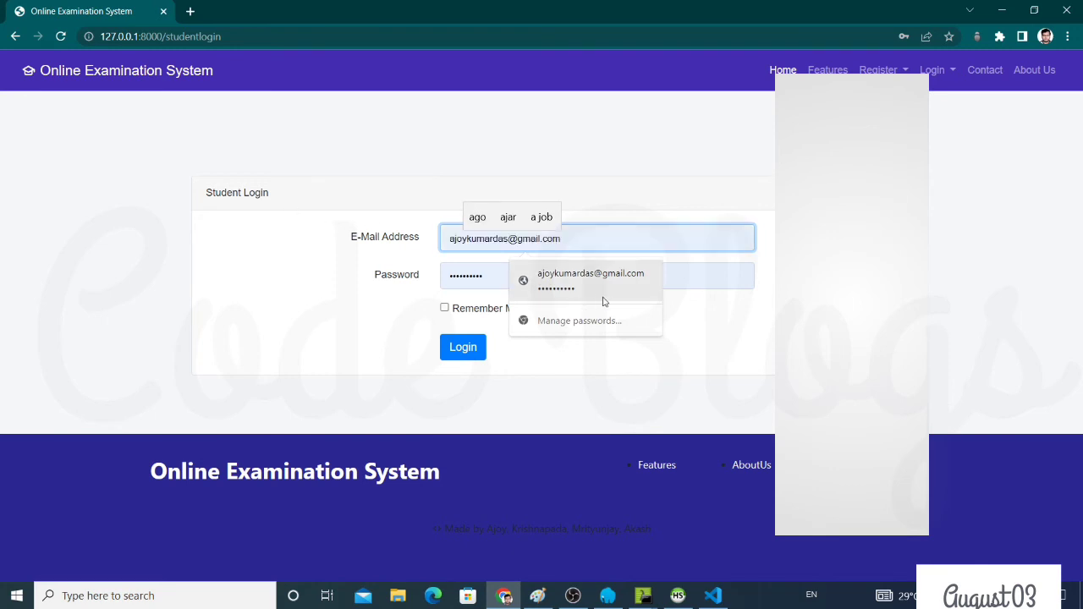
left_click(589, 301)
left_click(458, 355)
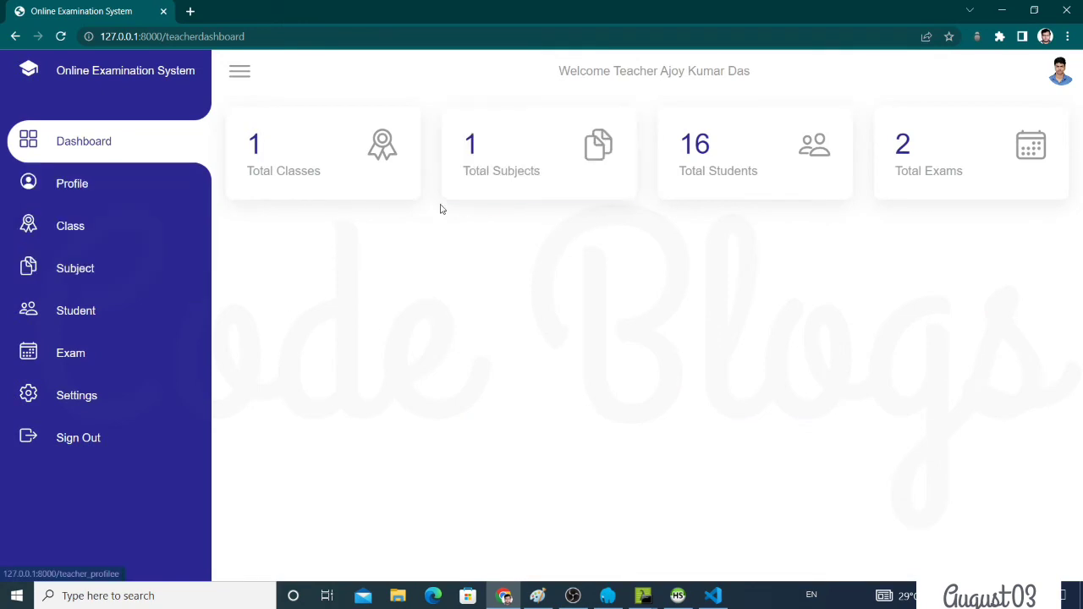
Browse the teacher's profile, class management and subjects pages
left_click(113, 185)
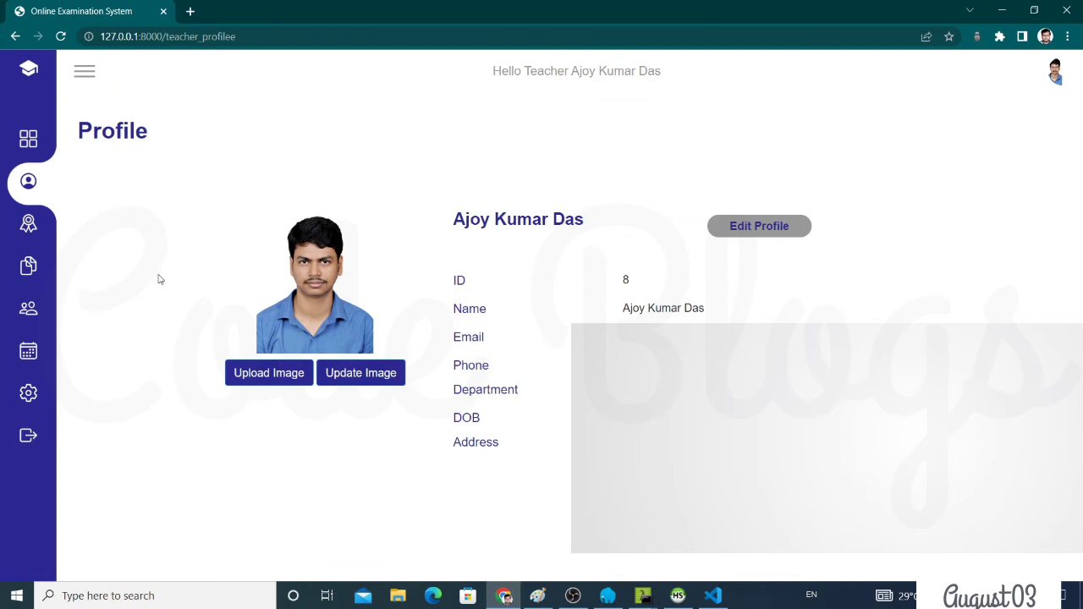
left_click(84, 71)
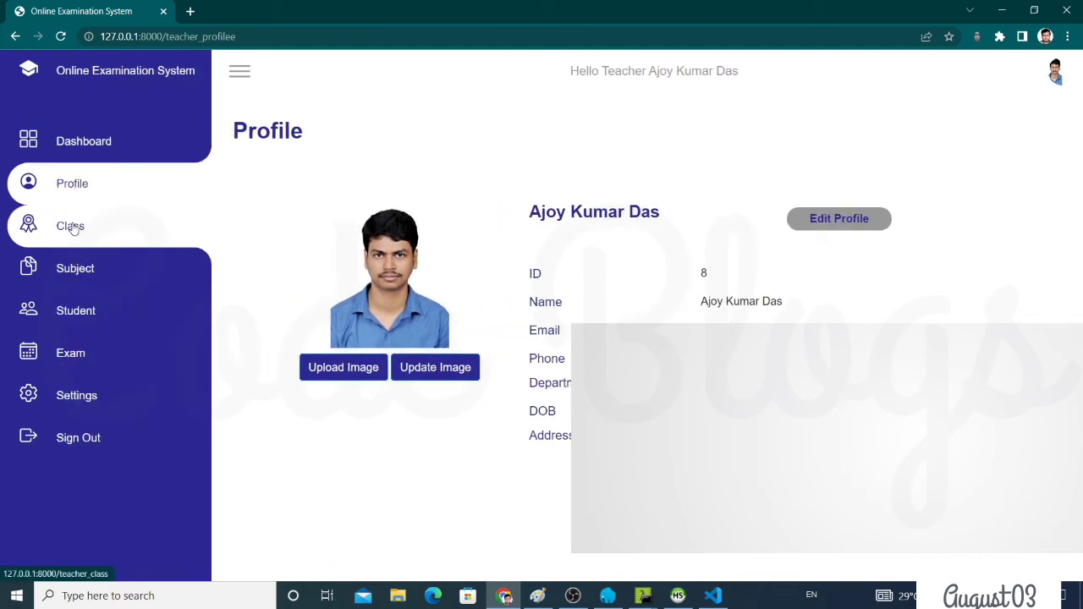
left_click(72, 226)
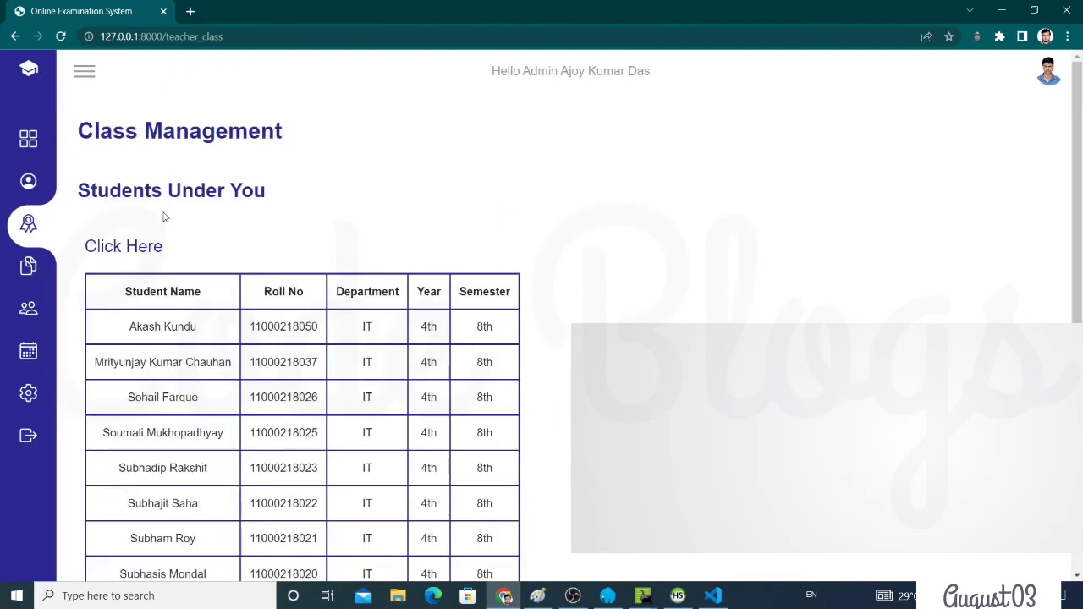
scroll(352, 349, "down", 4)
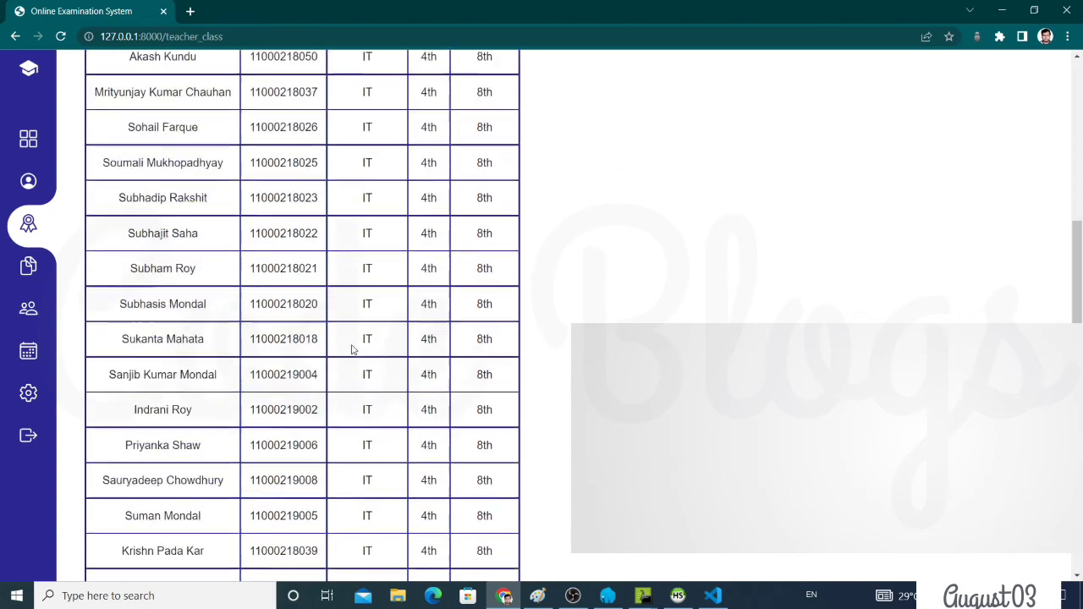
scroll(353, 350, "up", 4)
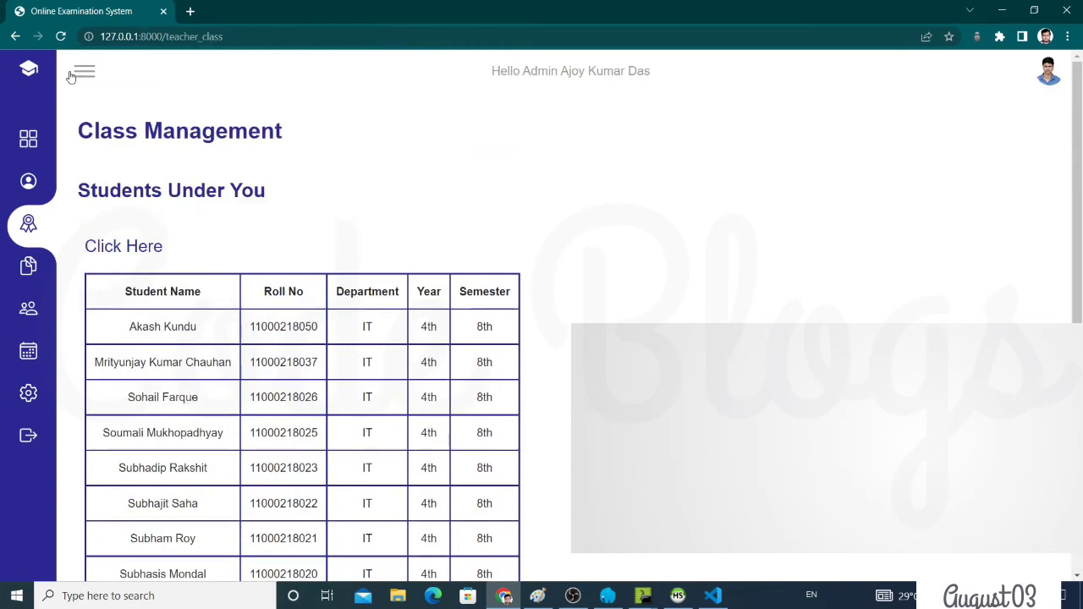
left_click(75, 76)
left_click(126, 268)
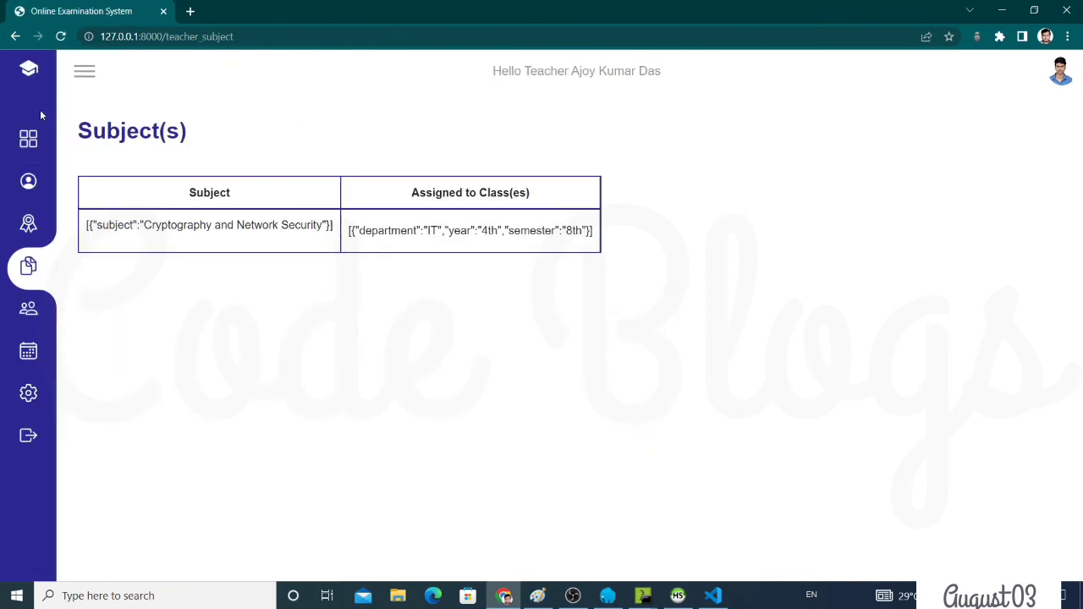
Check the students page, then open the exam details and highlight Cryptography CA2's 0.25 negative marks
left_click(85, 77)
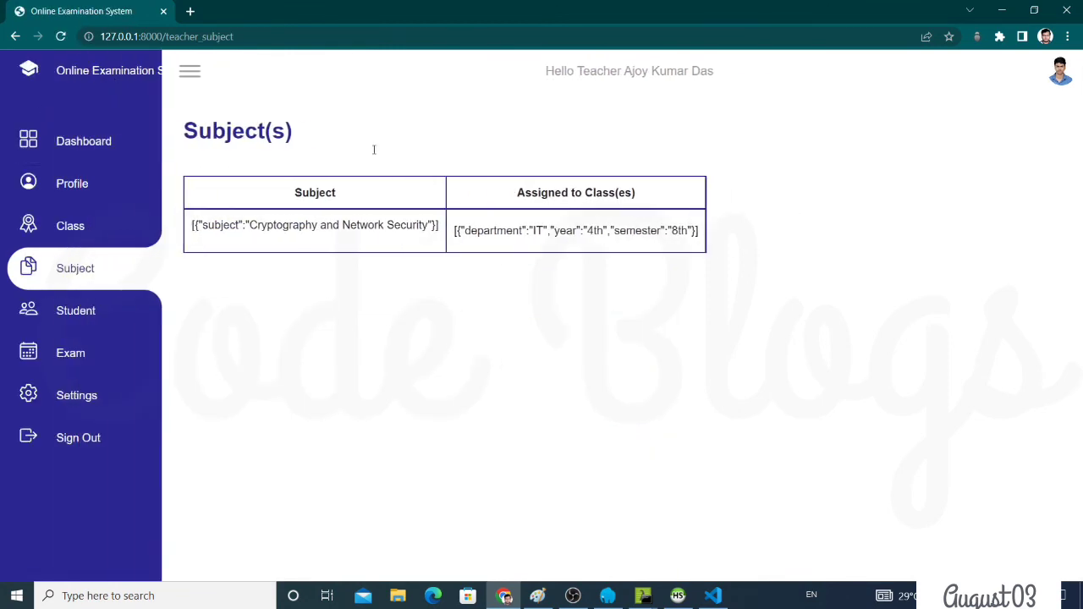
left_click(112, 314)
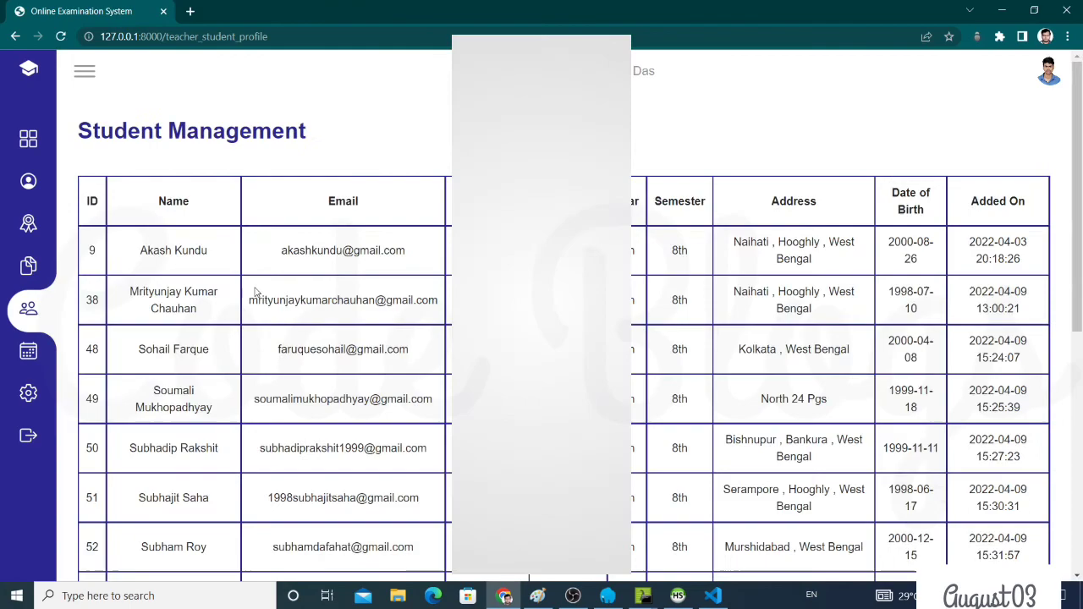
scroll(365, 286, "down", 5)
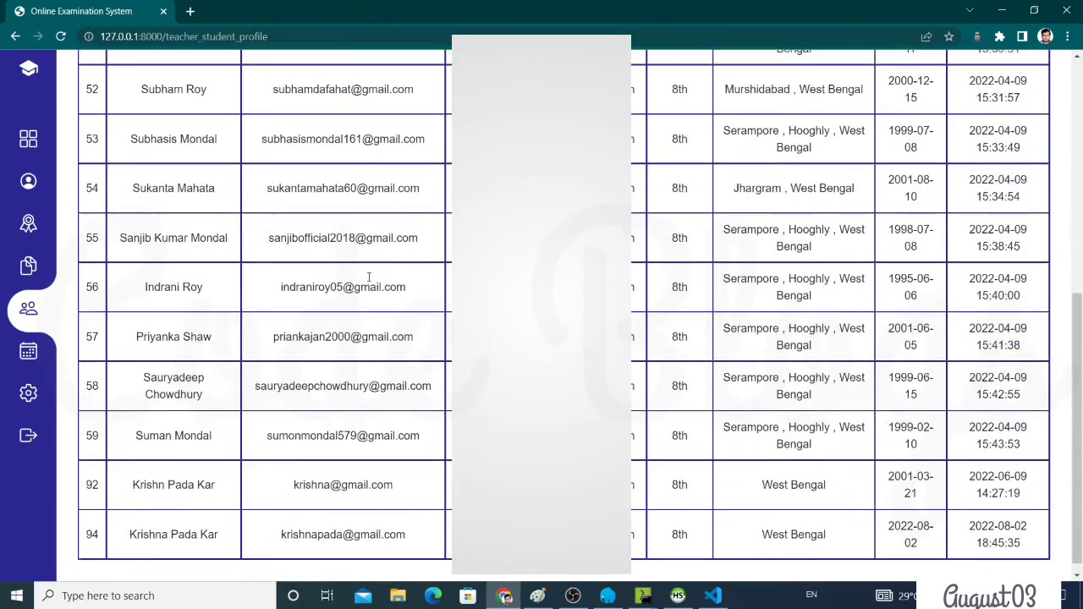
scroll(366, 285, "up", 6)
left_click(84, 73)
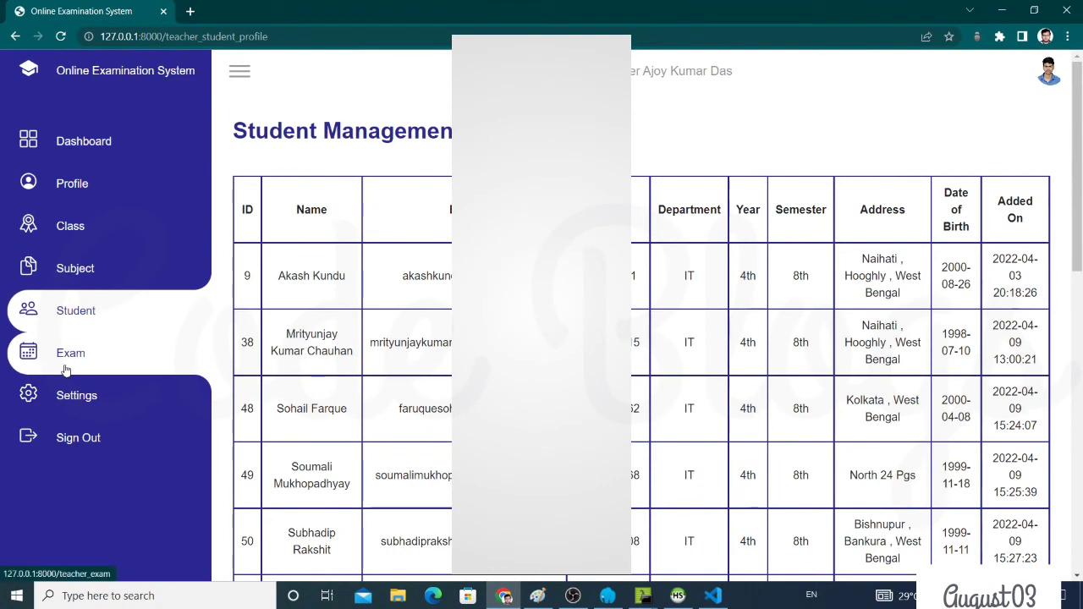
left_click(148, 362)
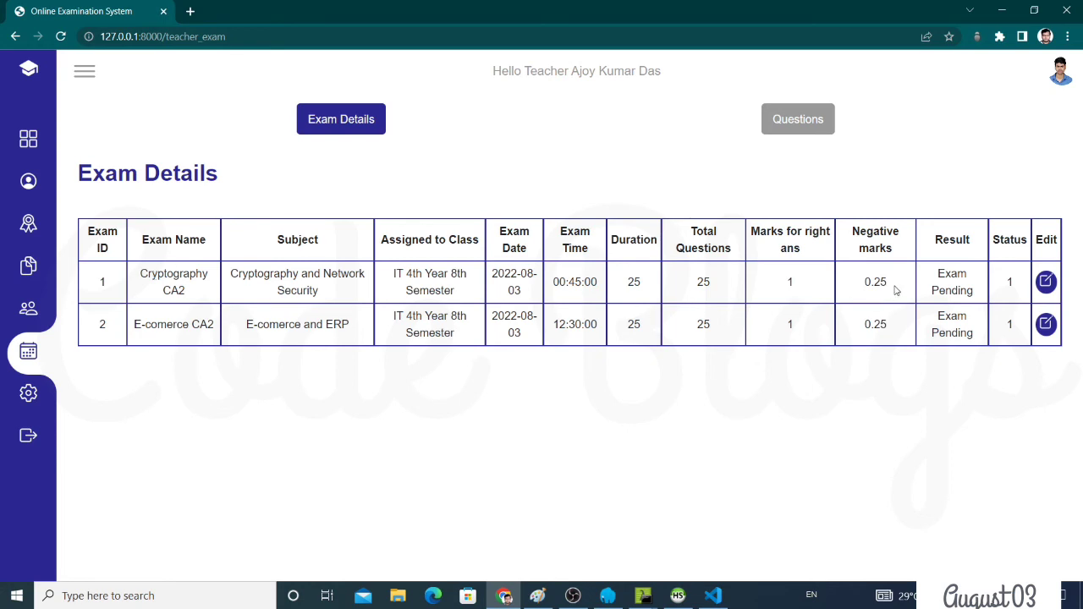
left_click_drag(869, 282, 893, 282)
Sign out of the teacher account and log in with the administrator's e-mail
left_click(29, 437)
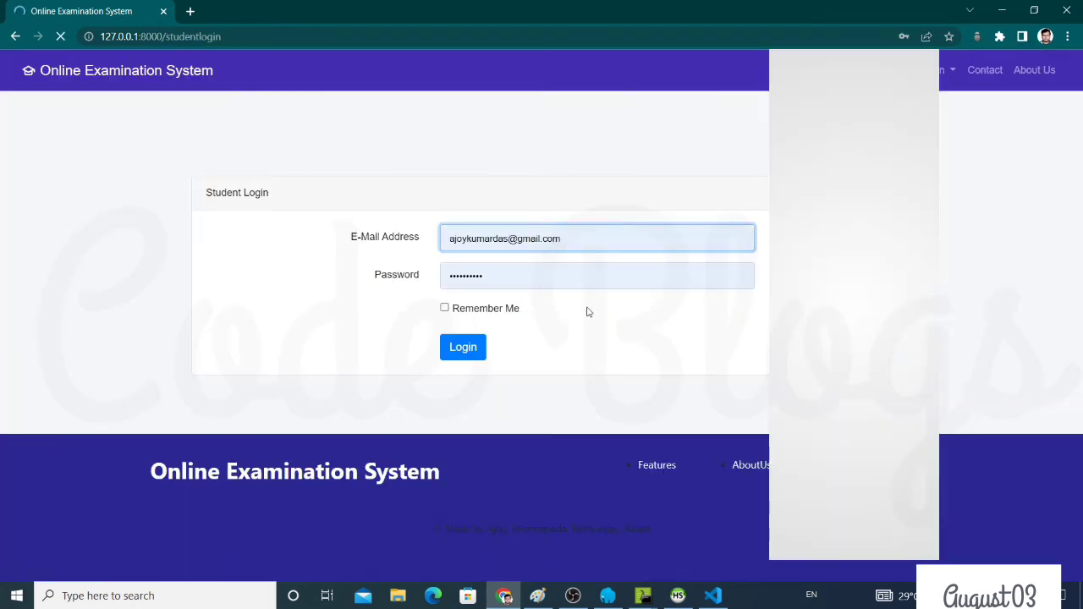
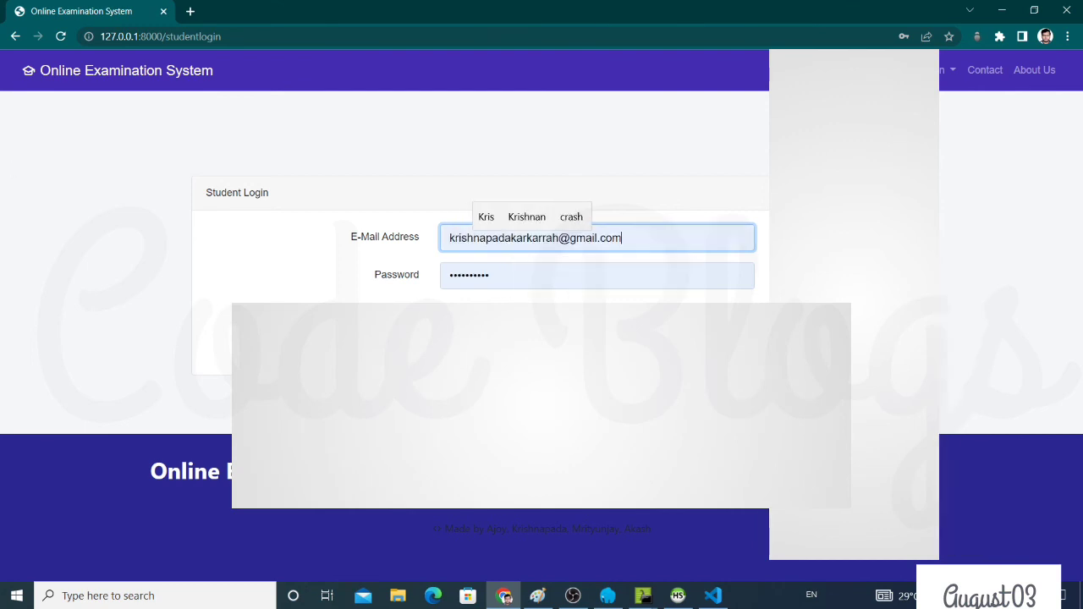
key("Return")
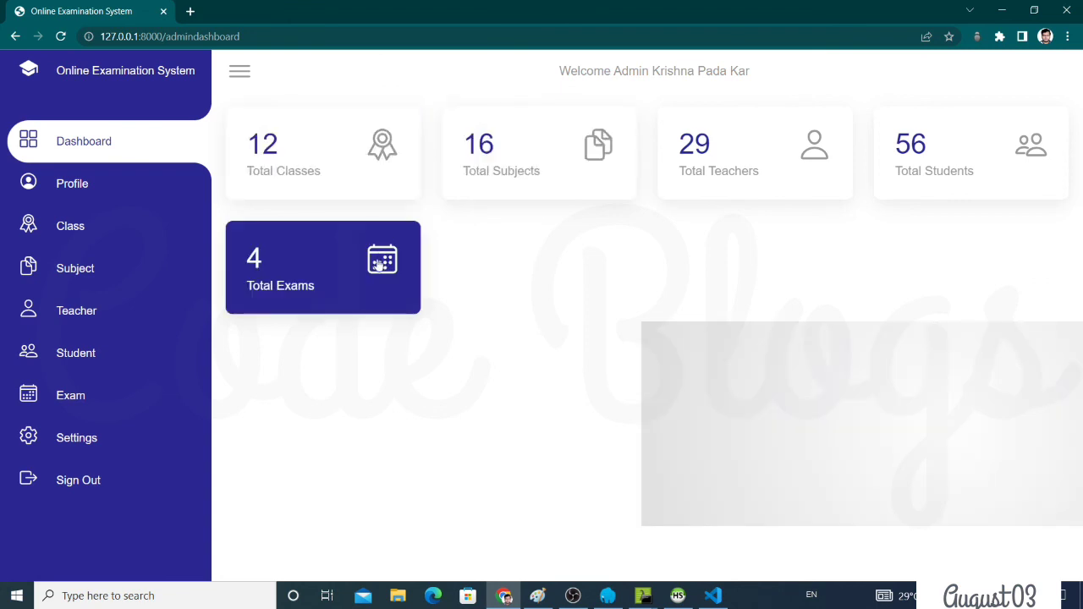
View the admin profile, then go to the Class management page and scroll through its rosters
left_click(115, 196)
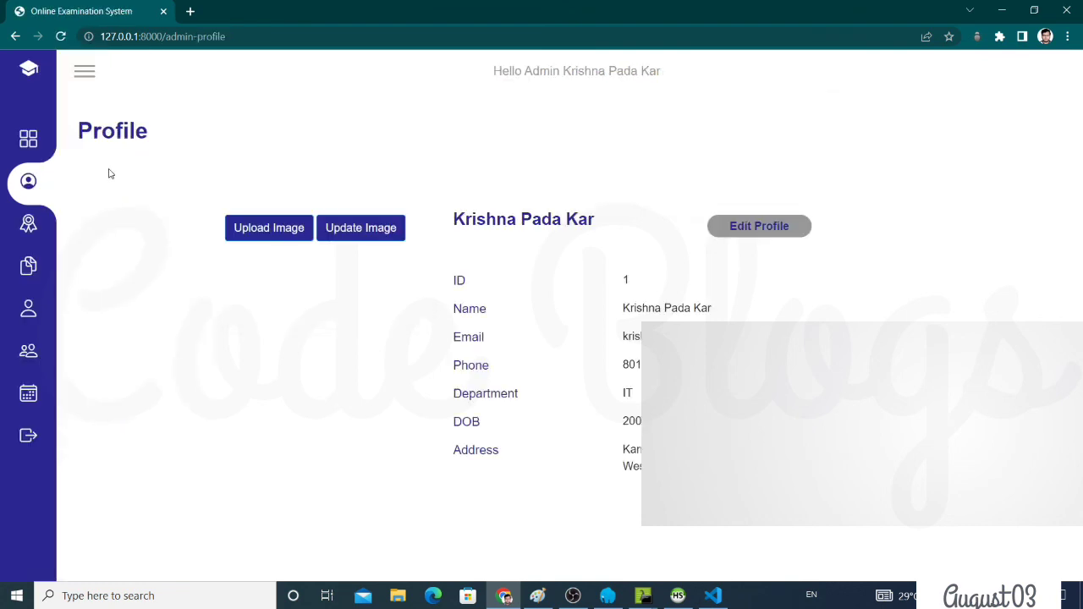
left_click(84, 73)
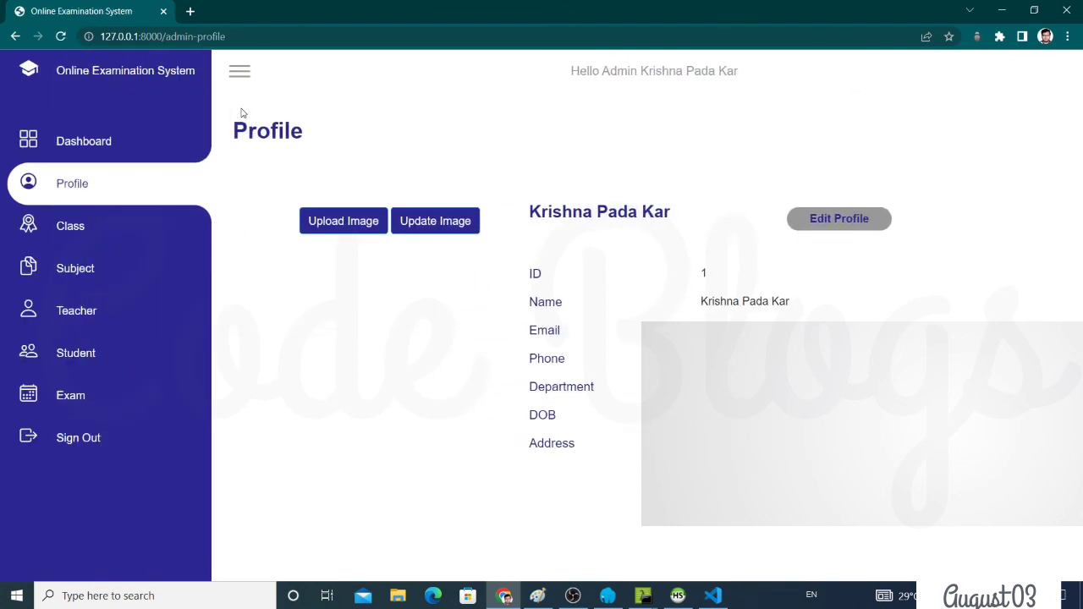
left_click(121, 230)
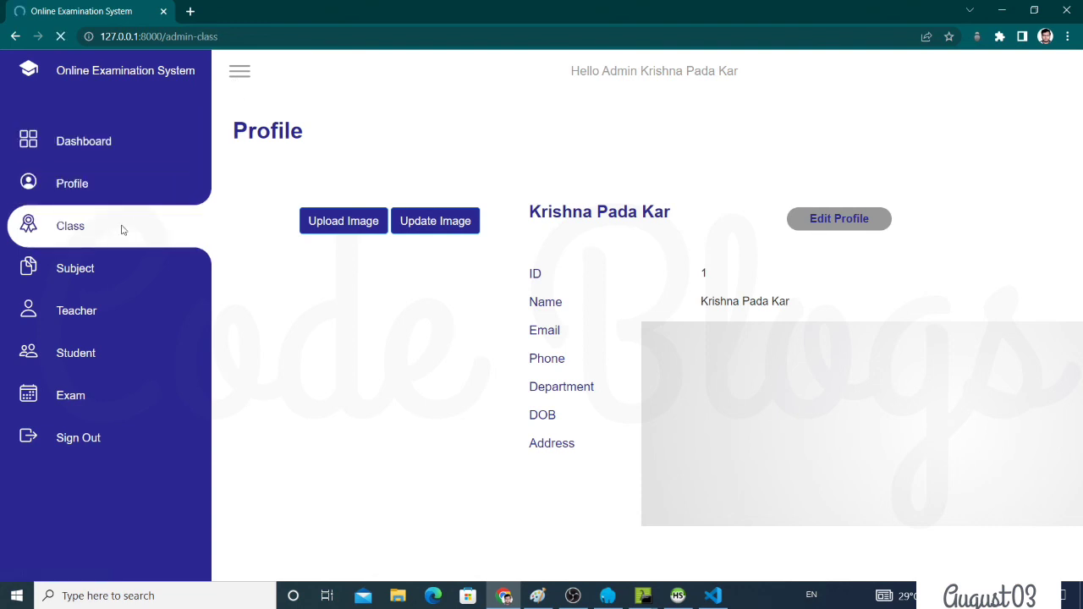
scroll(243, 326, "down", 20)
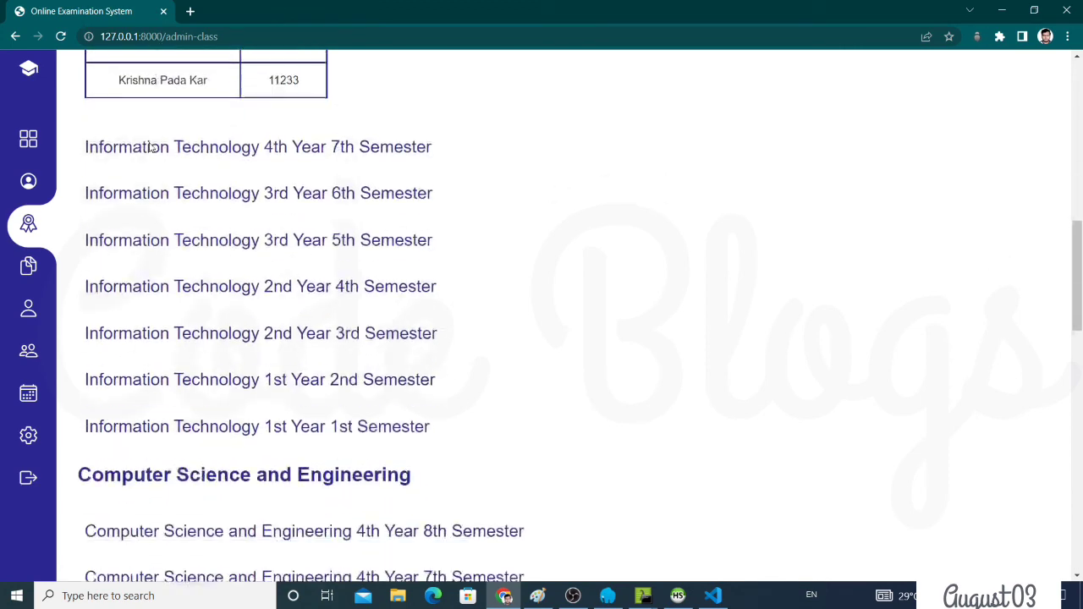
scroll(243, 326, "down", 6)
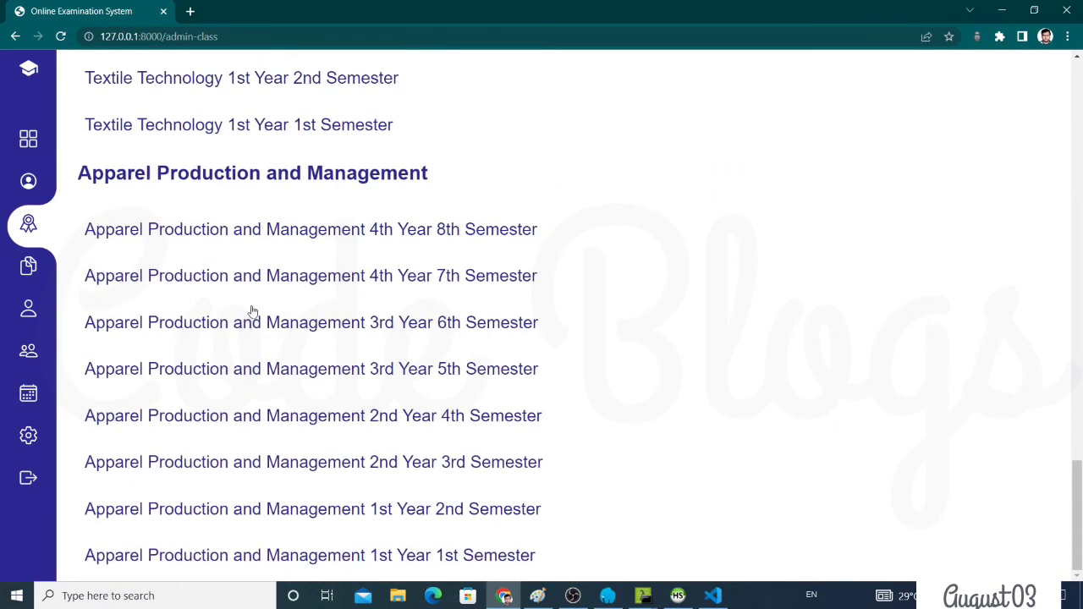
Expand and collapse the Apparel 4th Year 8th and 7th Semester rosters, then collapse Information Technology 4th Year 8th Semester
left_click(385, 239)
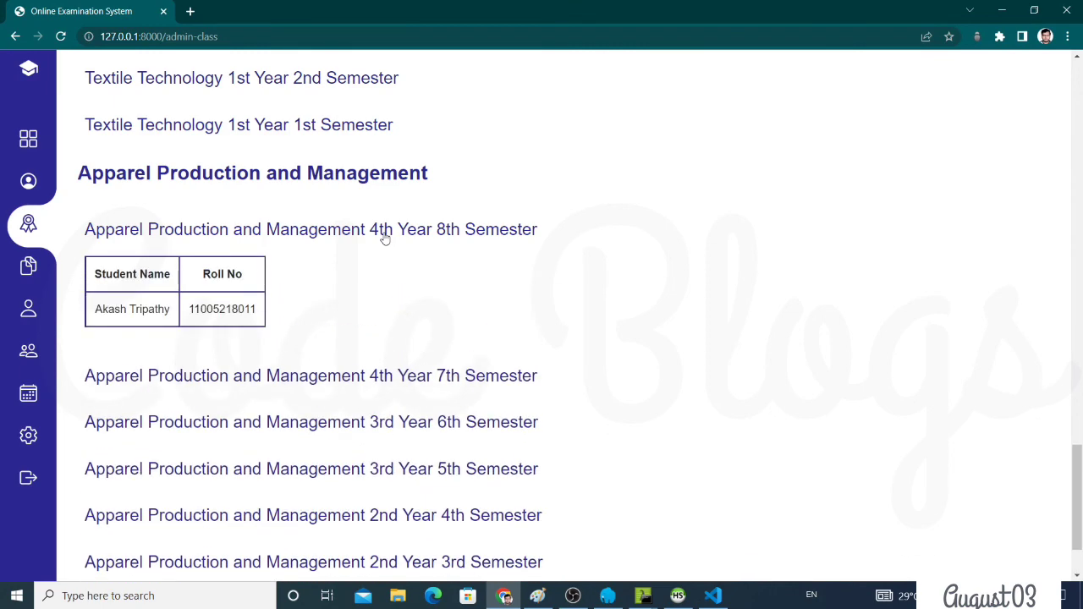
left_click(383, 235)
left_click(430, 283)
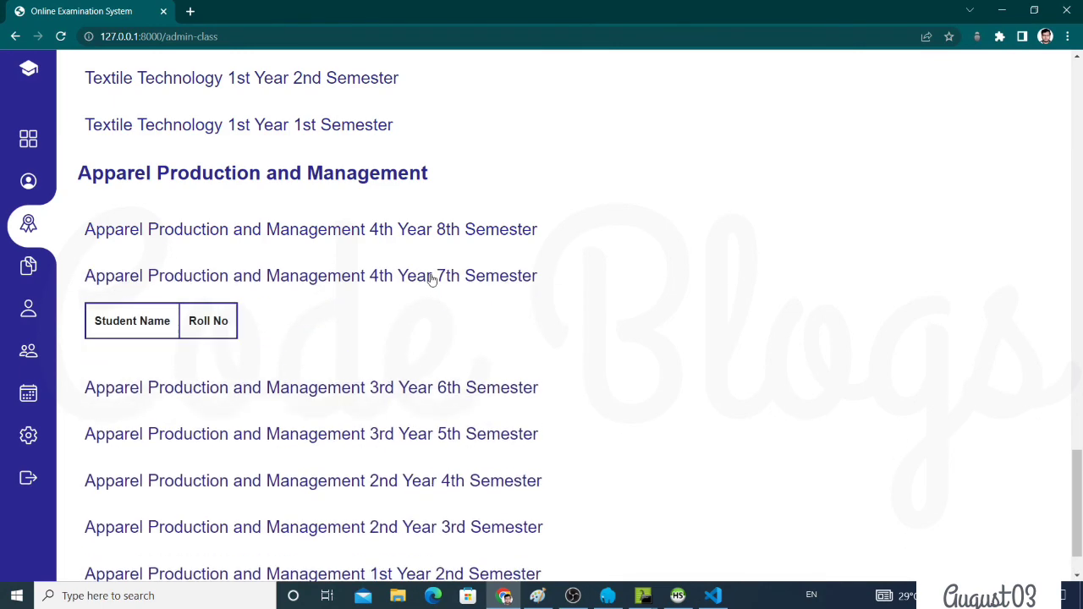
left_click(432, 280)
scroll(415, 273, "up", 5)
scroll(389, 245, "up", 15)
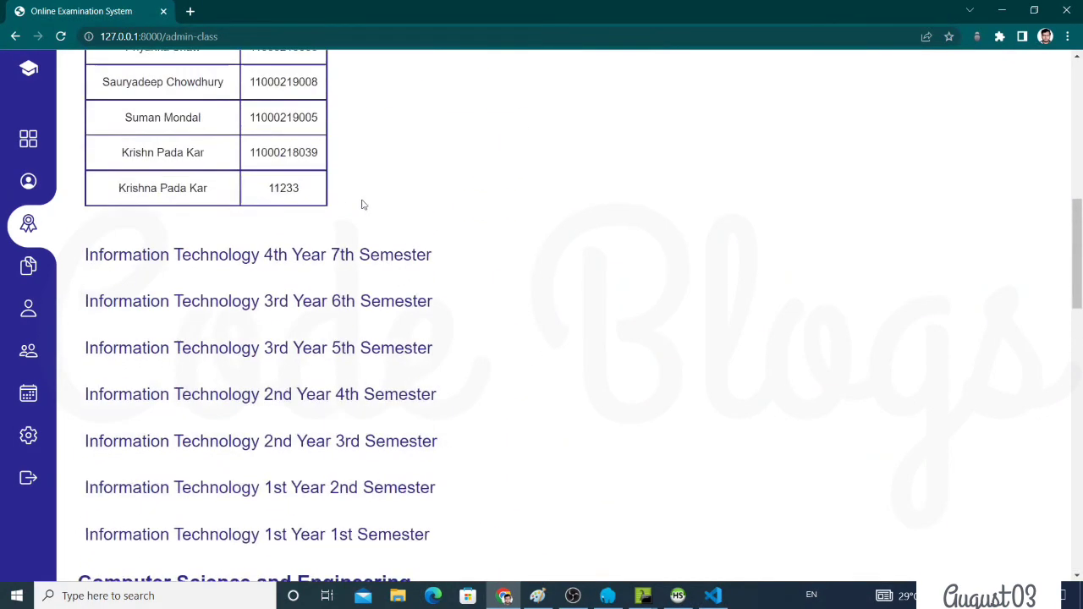
scroll(317, 158, "up", 3)
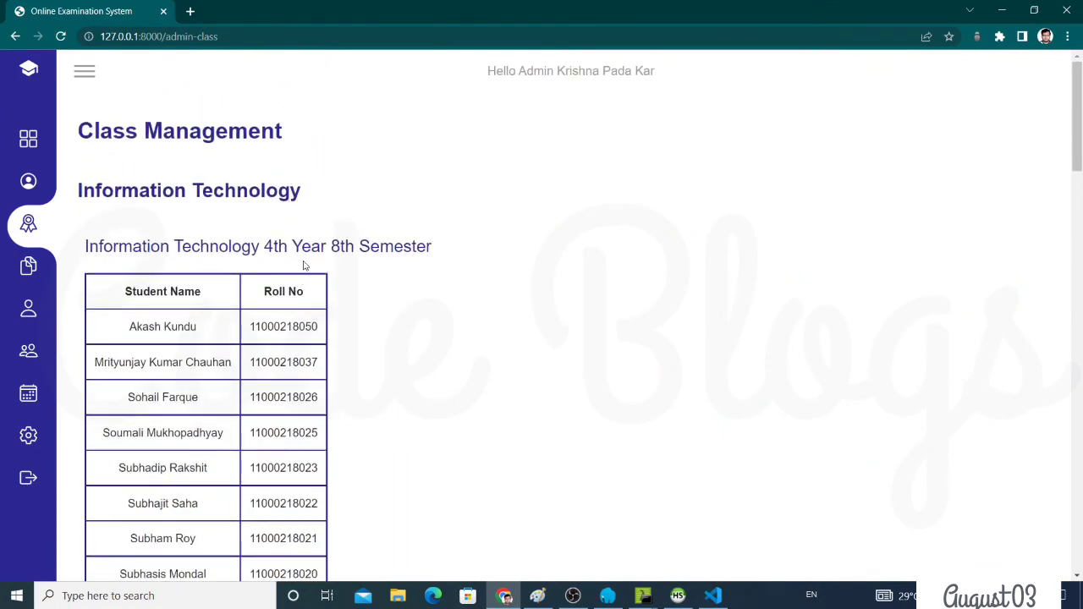
left_click(306, 254)
Browse the admin's teacher management list
left_click(85, 73)
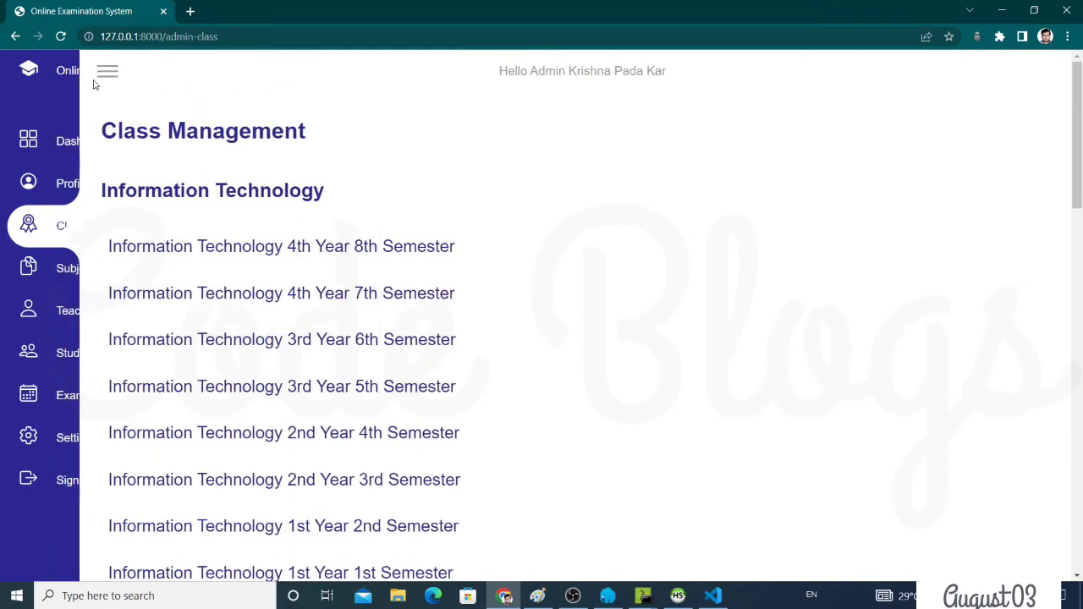
left_click(120, 312)
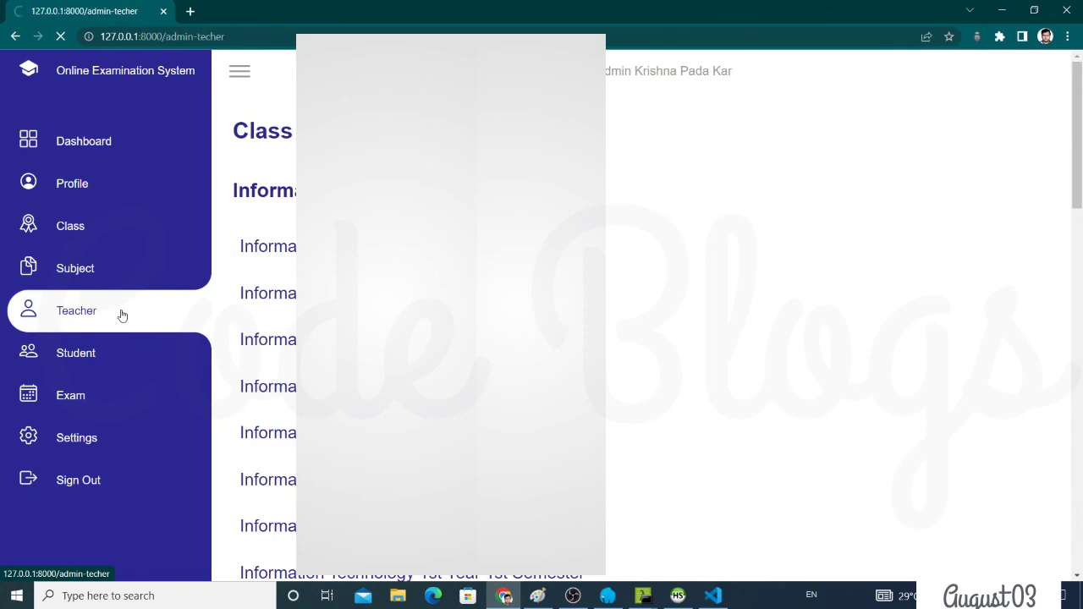
scroll(541, 313, "down", 10)
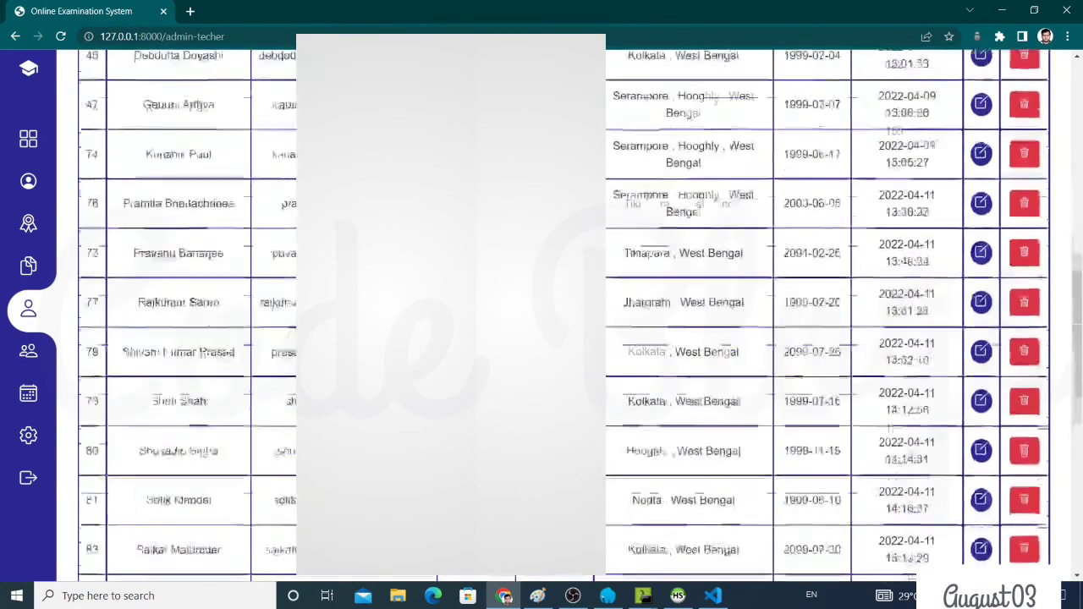
scroll(541, 313, "up", 6)
scroll(541, 313, "up", 10)
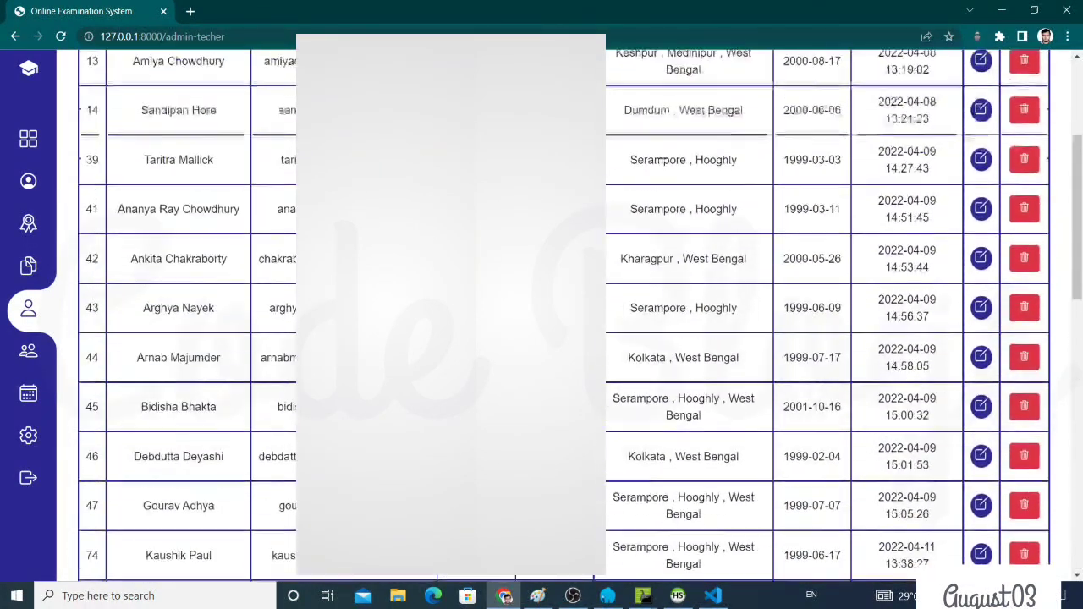
Go to the admin's Student Management list and look over the registered students
left_click(84, 73)
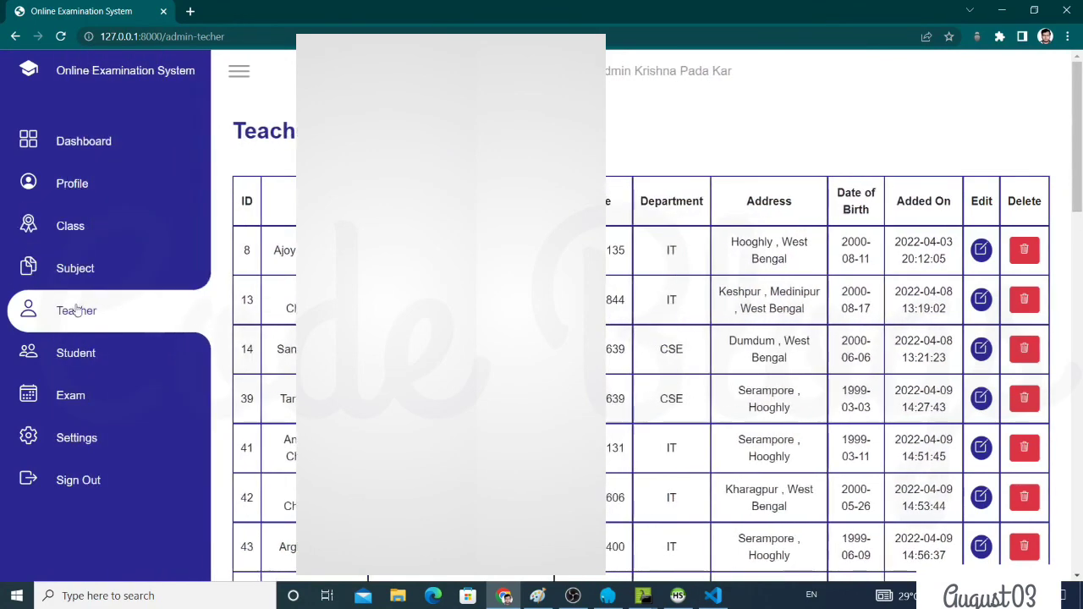
left_click(76, 355)
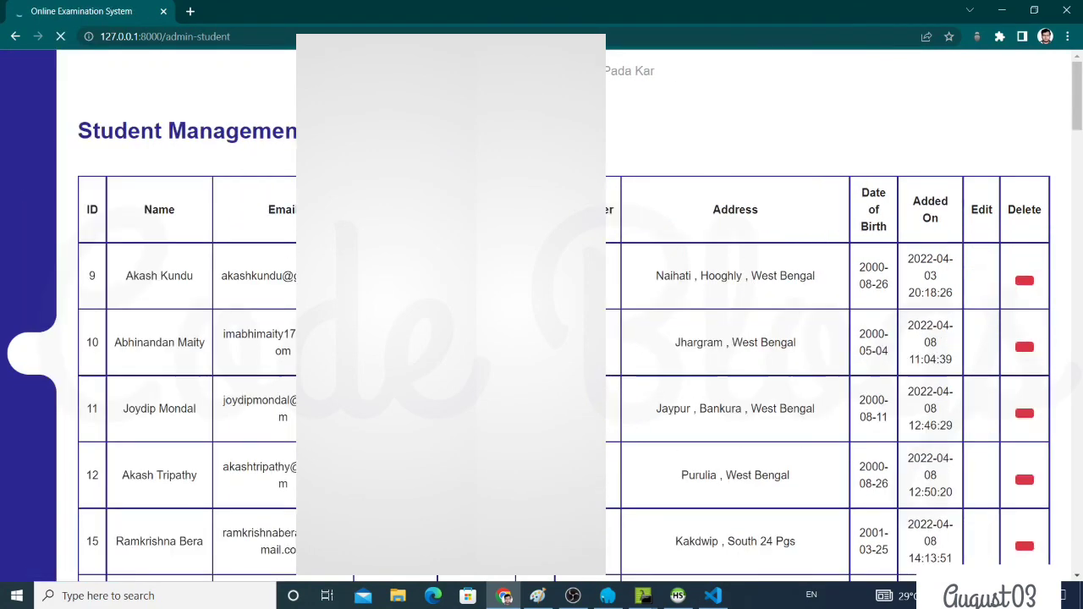
scroll(541, 313, "down", 9)
scroll(541, 313, "up", 5)
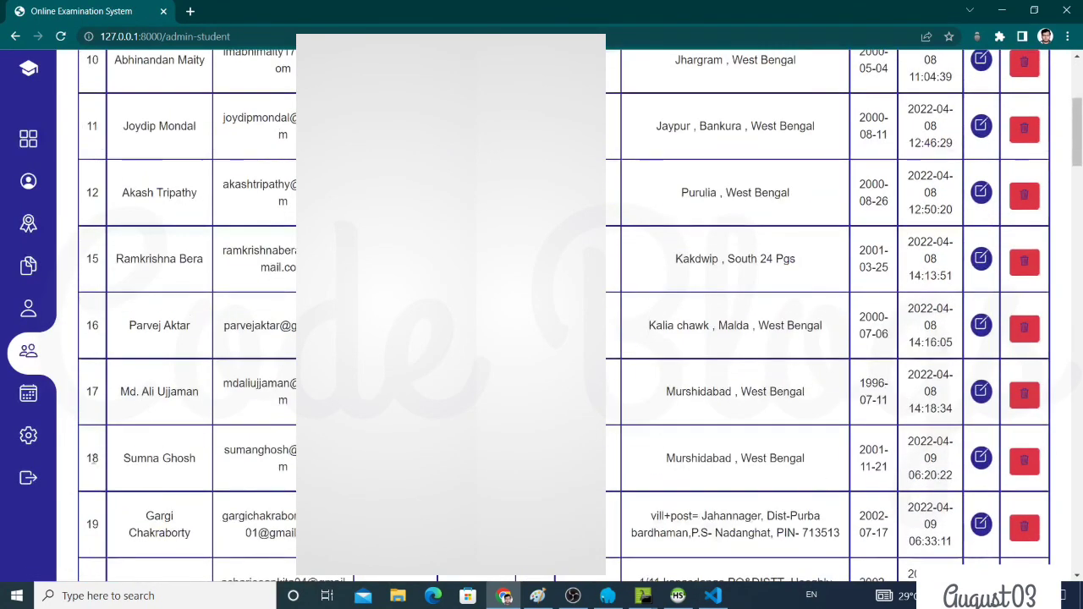
Browse the admin Exam Details, Questions and Exam Management views, then log out to the home page
left_click(14, 411)
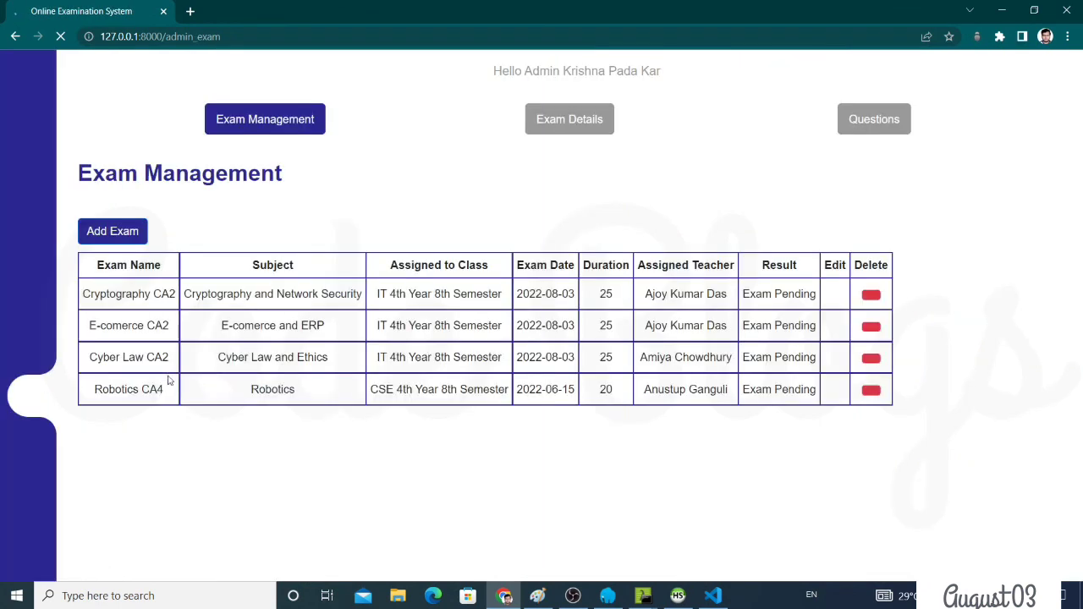
left_click(595, 125)
left_click(870, 123)
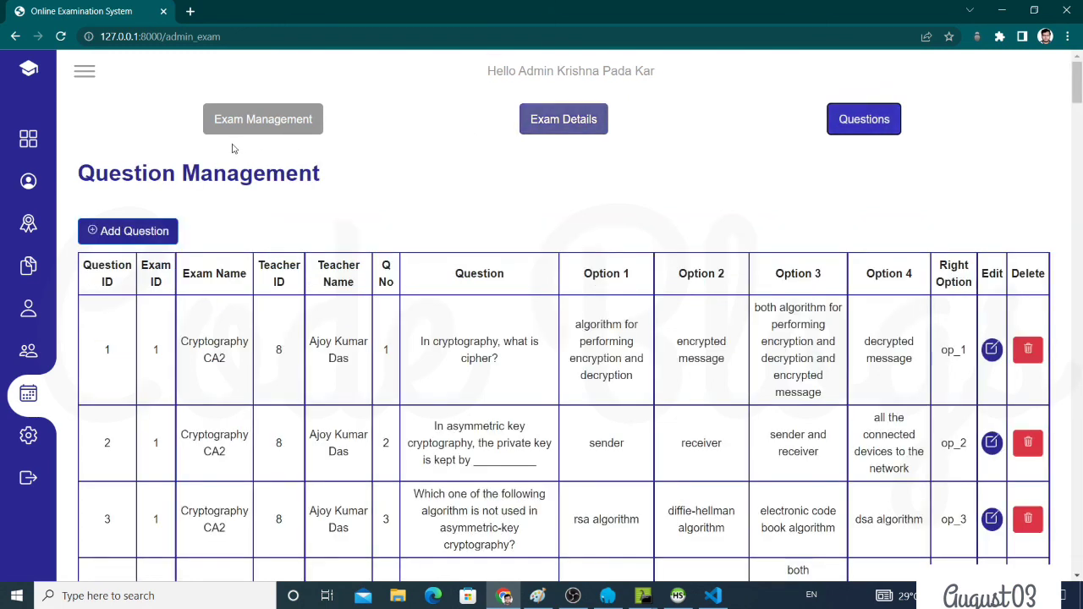
left_click(246, 125)
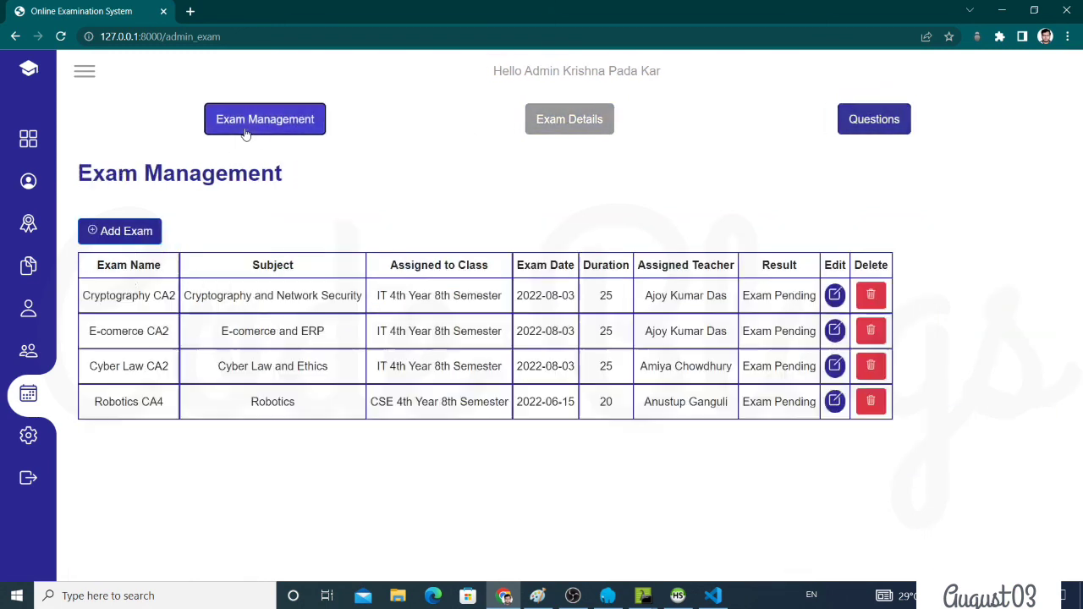
left_click(24, 489)
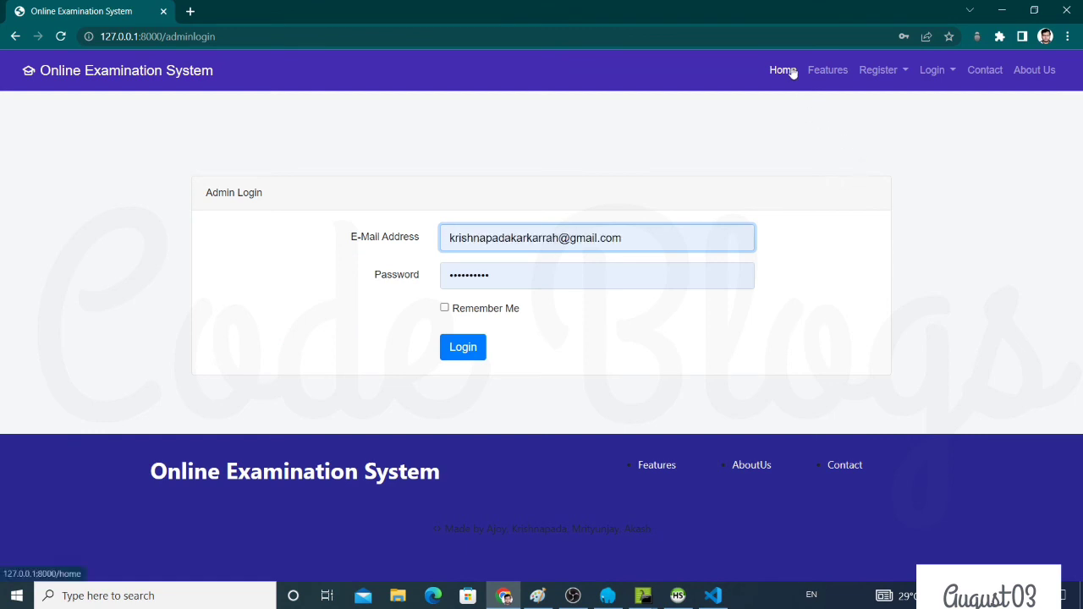
left_click(785, 71)
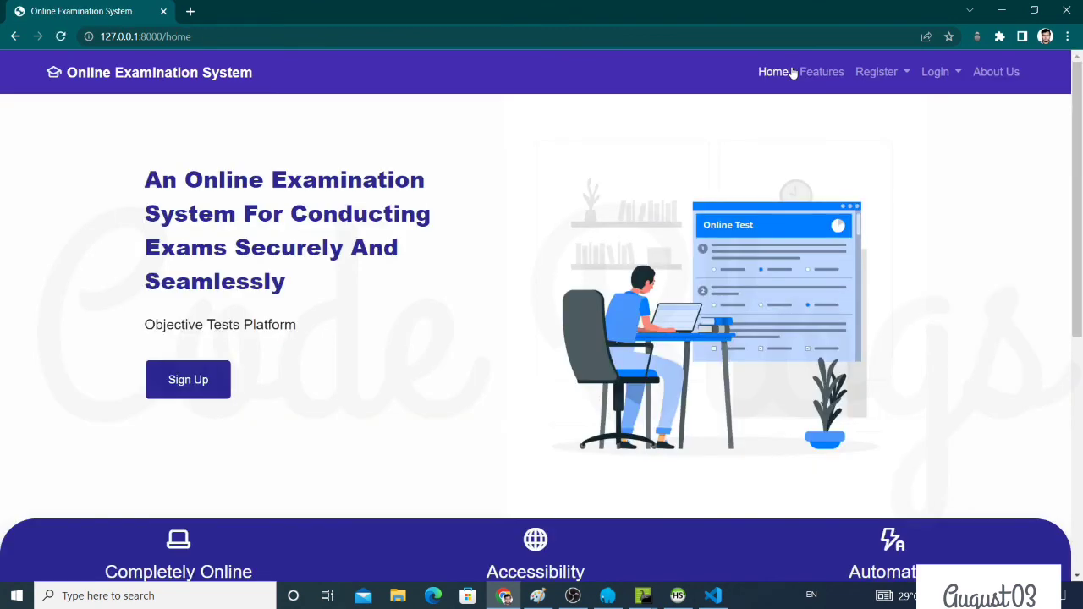